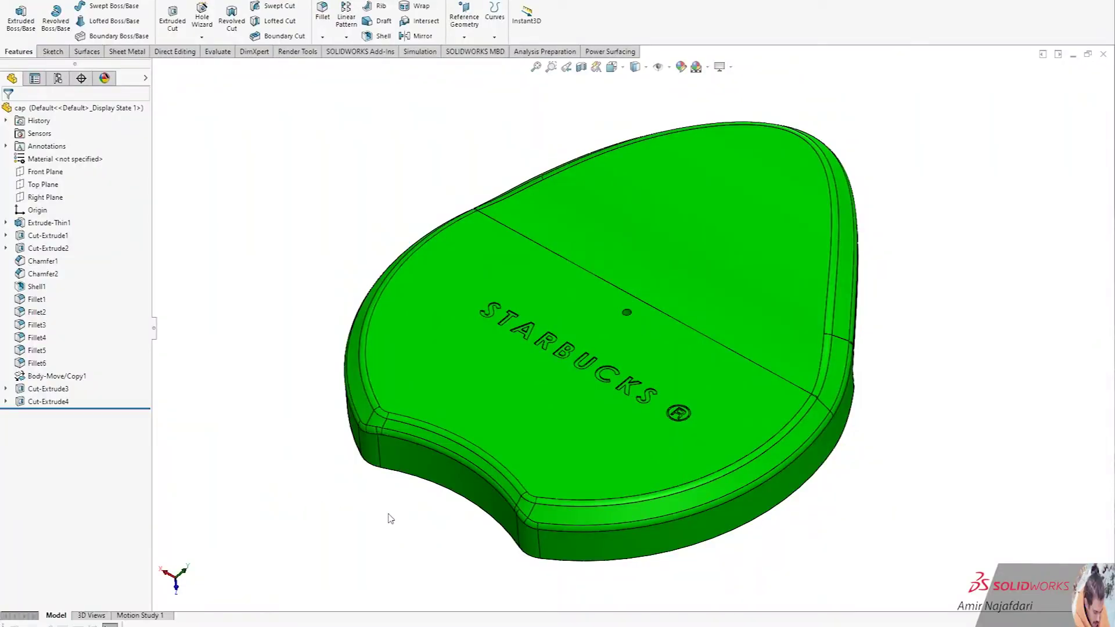
Step: Orbit the finished green lid to view its sides and hollow underside
middle_drag(438, 545, 391, 446)
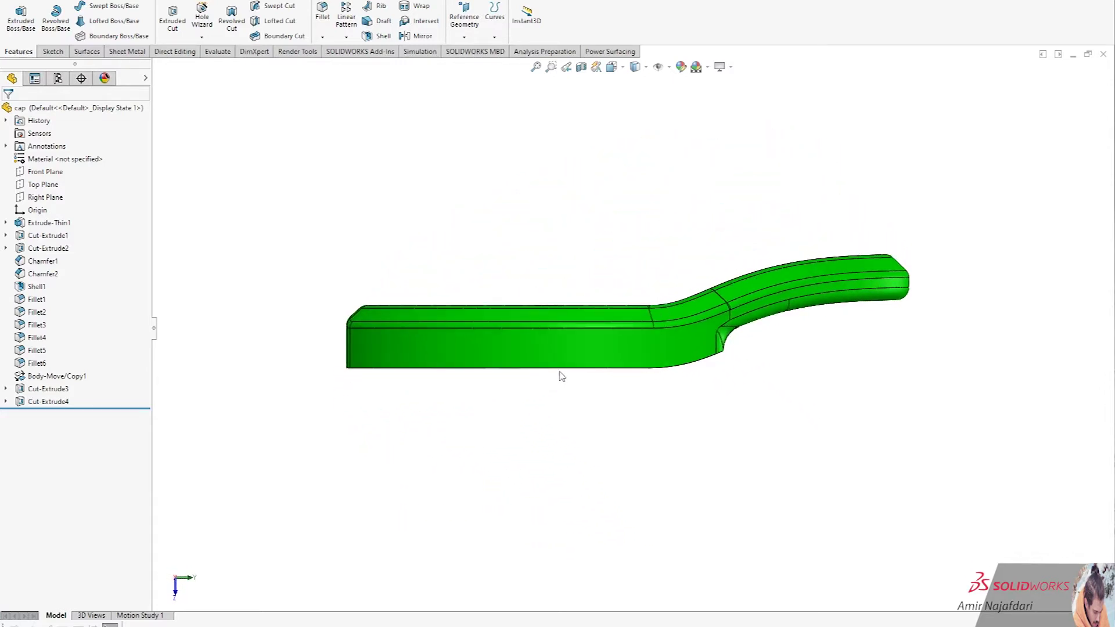
mouse_move(391, 446)
middle_down()
mouse_move(578, 317)
mouse_move(684, 471)
middle_up()
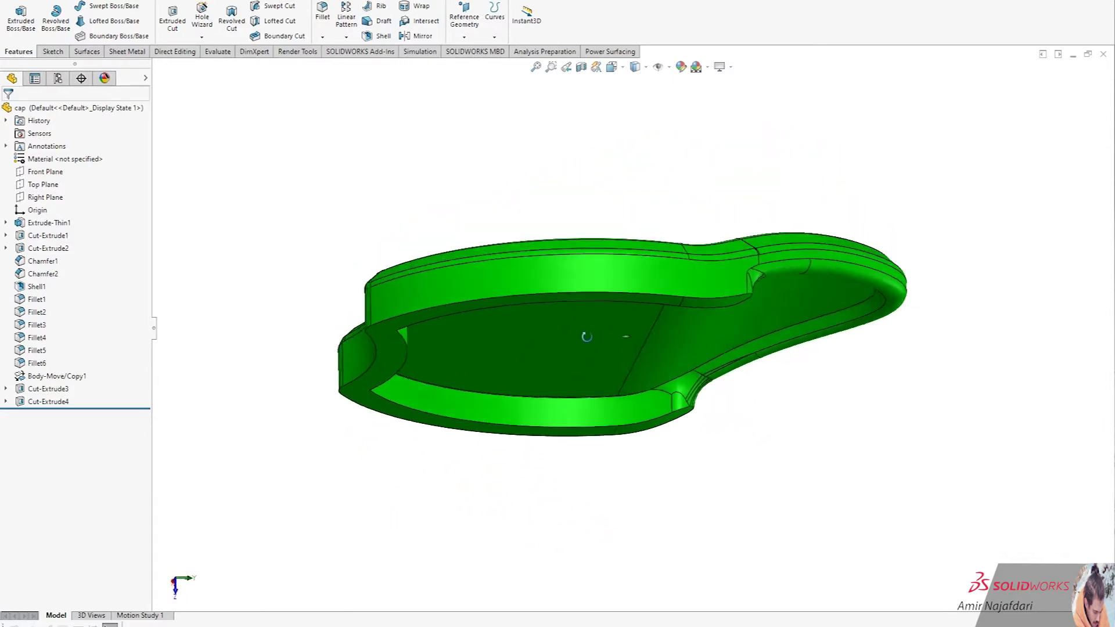
middle_drag(683, 472, 686, 485)
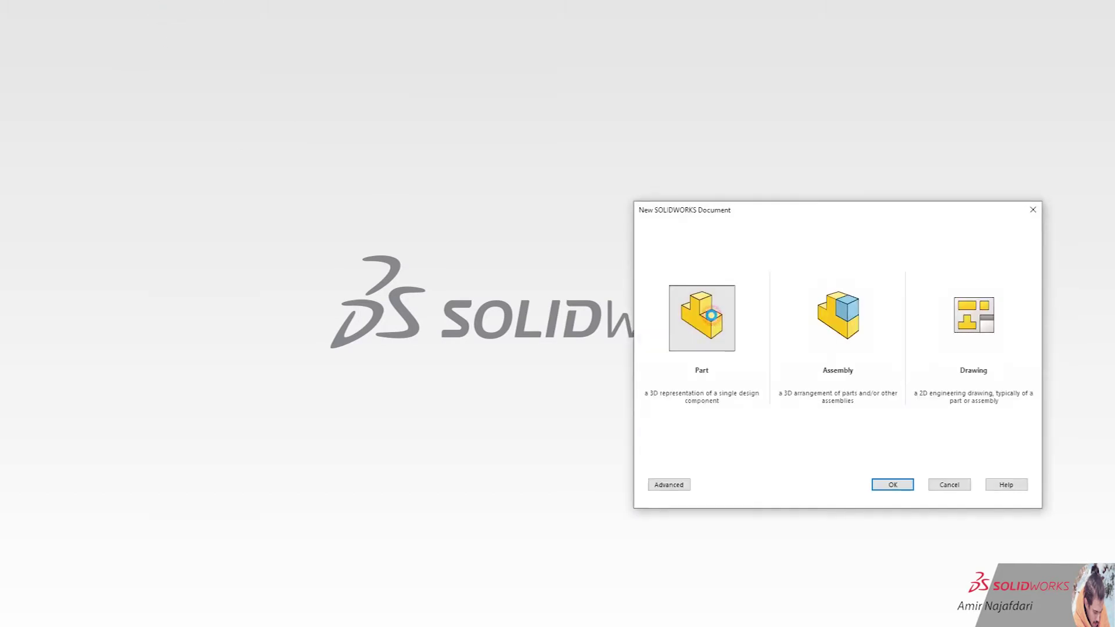
Step: Create a new part and start a sketch on the Top Plane
double_click(711, 316)
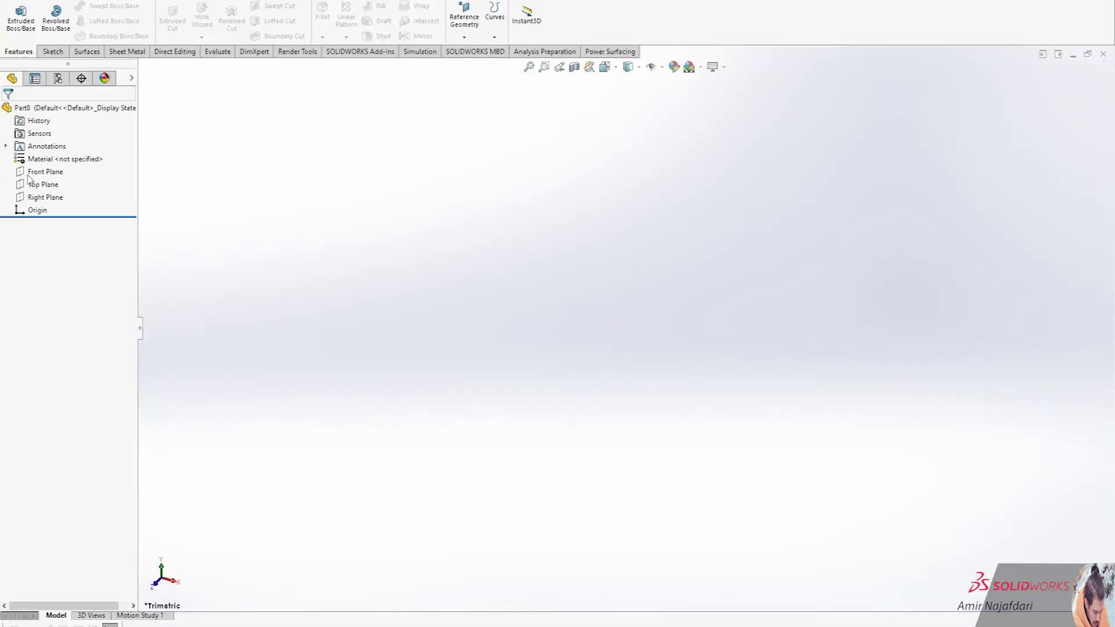
click(35, 187)
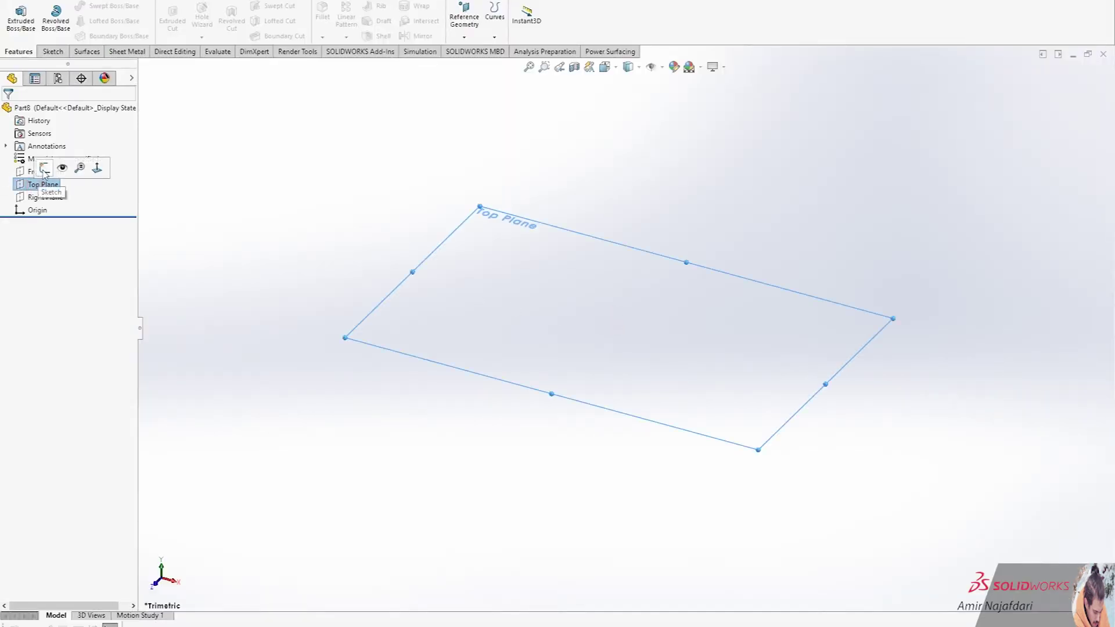
click(44, 170)
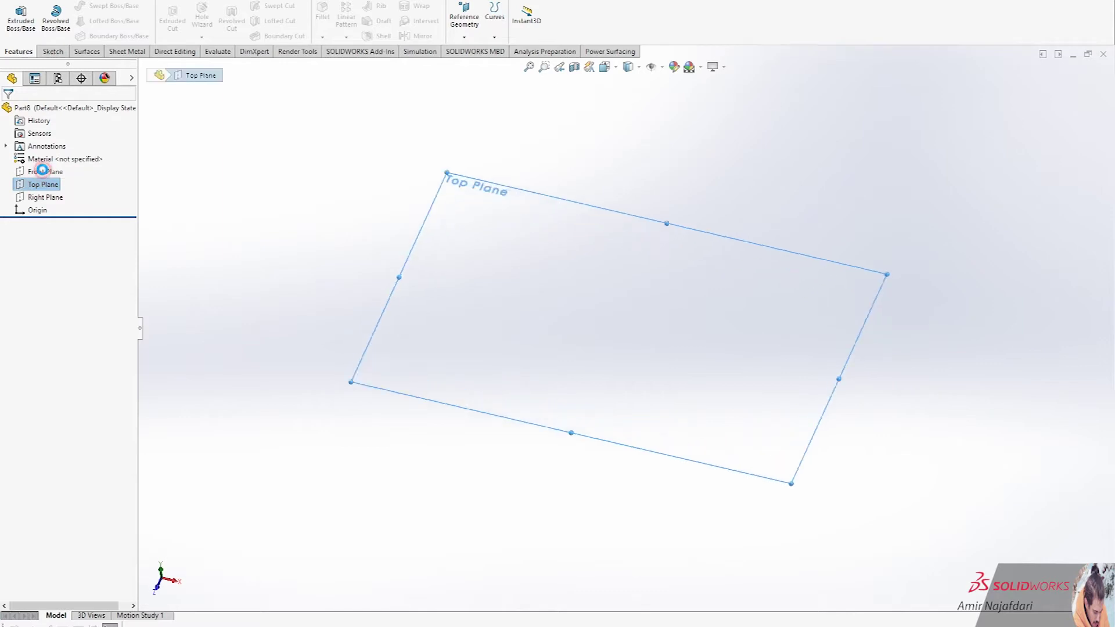
click(446, 346)
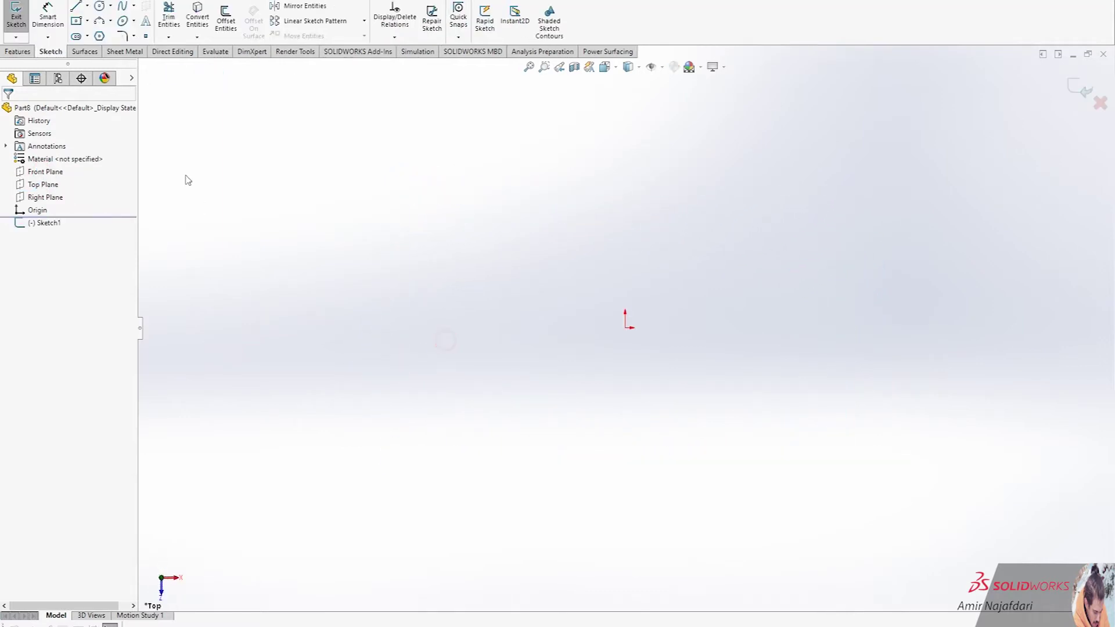
Step: Draw a horizontal line running left from the origin
click(77, 7)
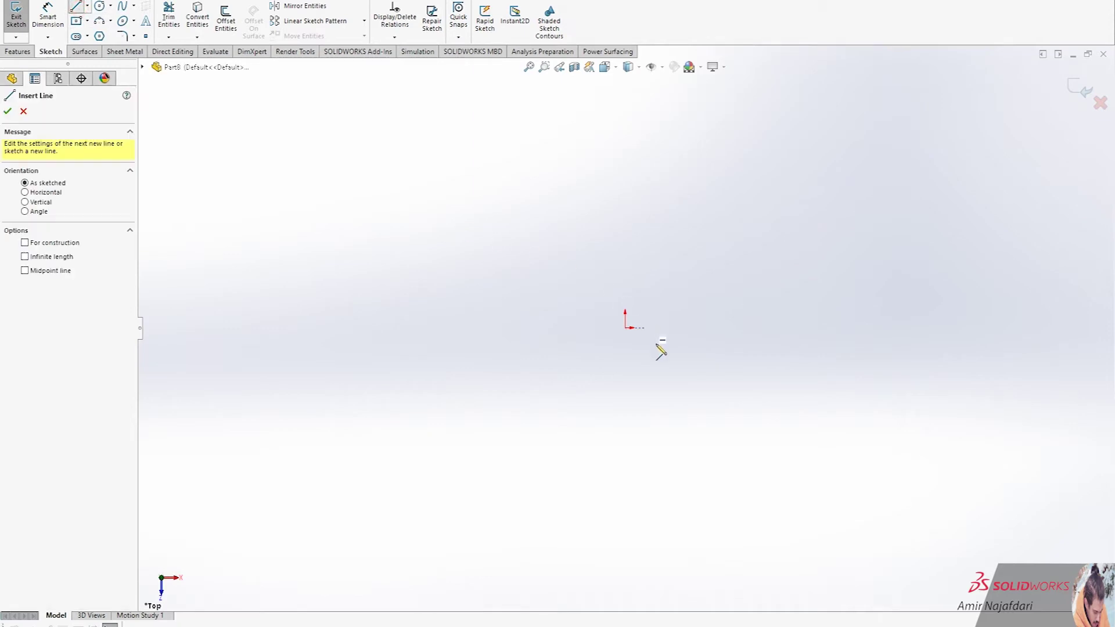
click(625, 329)
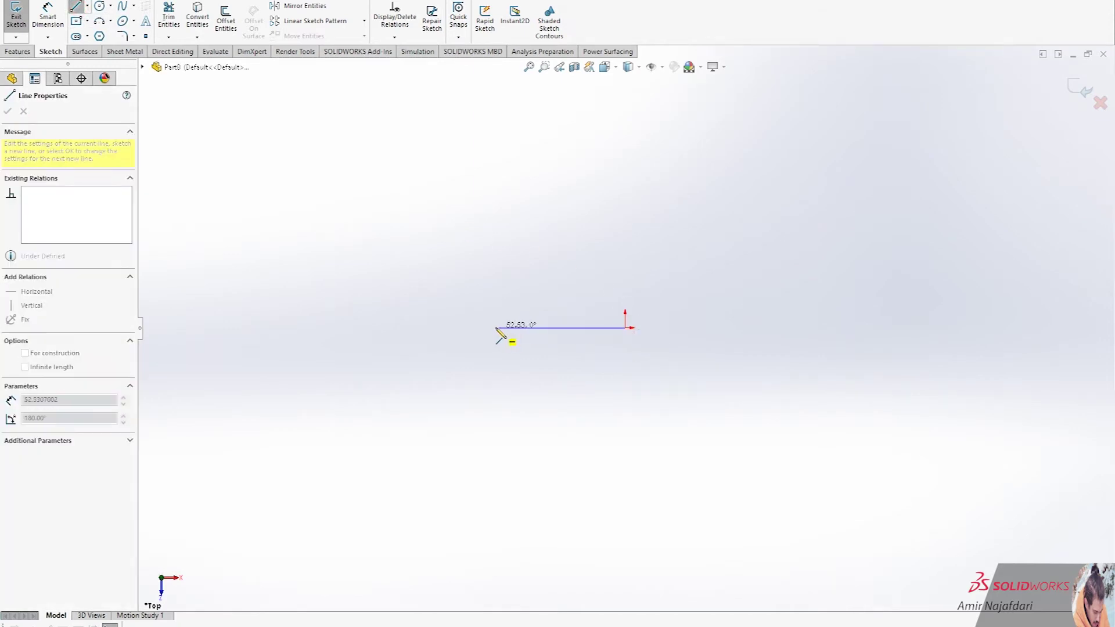
click(496, 329)
right_click(496, 329)
click(524, 336)
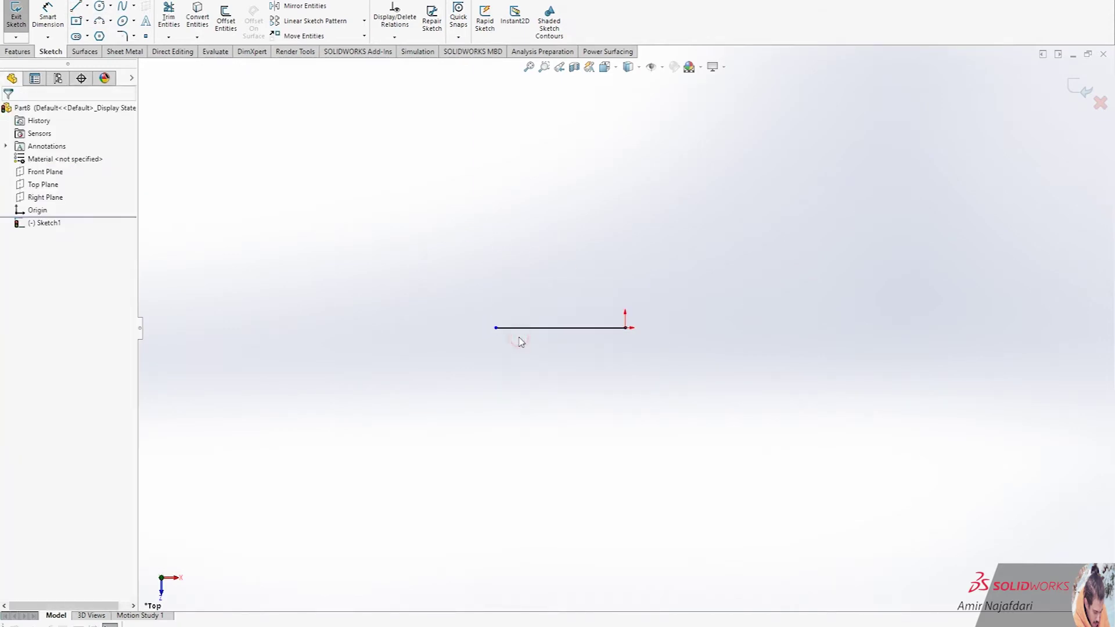
Step: Dimension the line to 53 mm
click(46, 7)
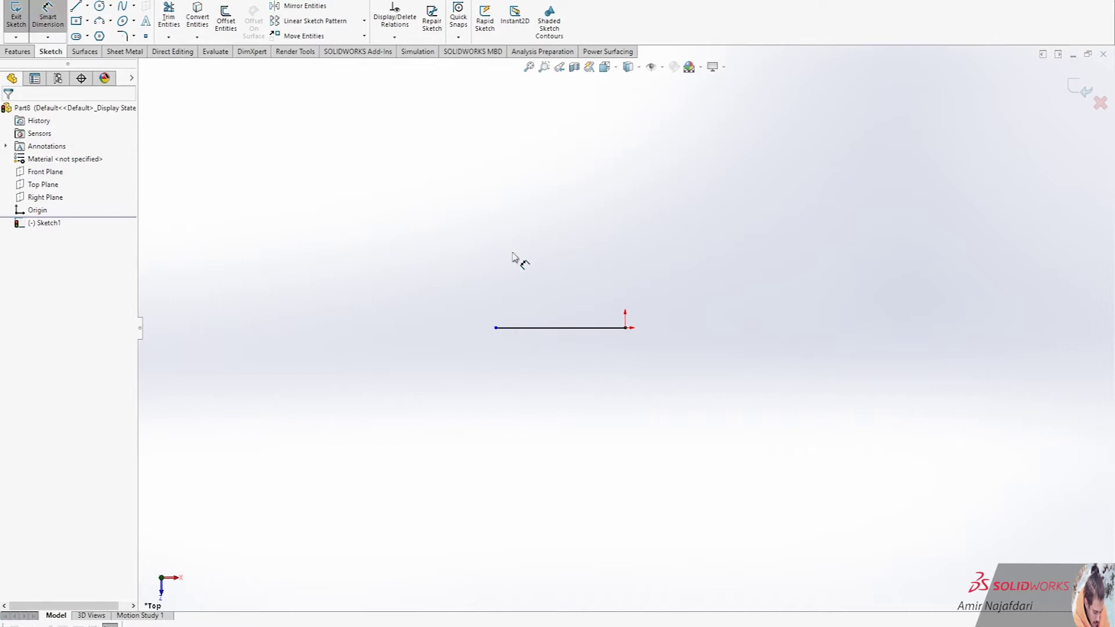
click(564, 329)
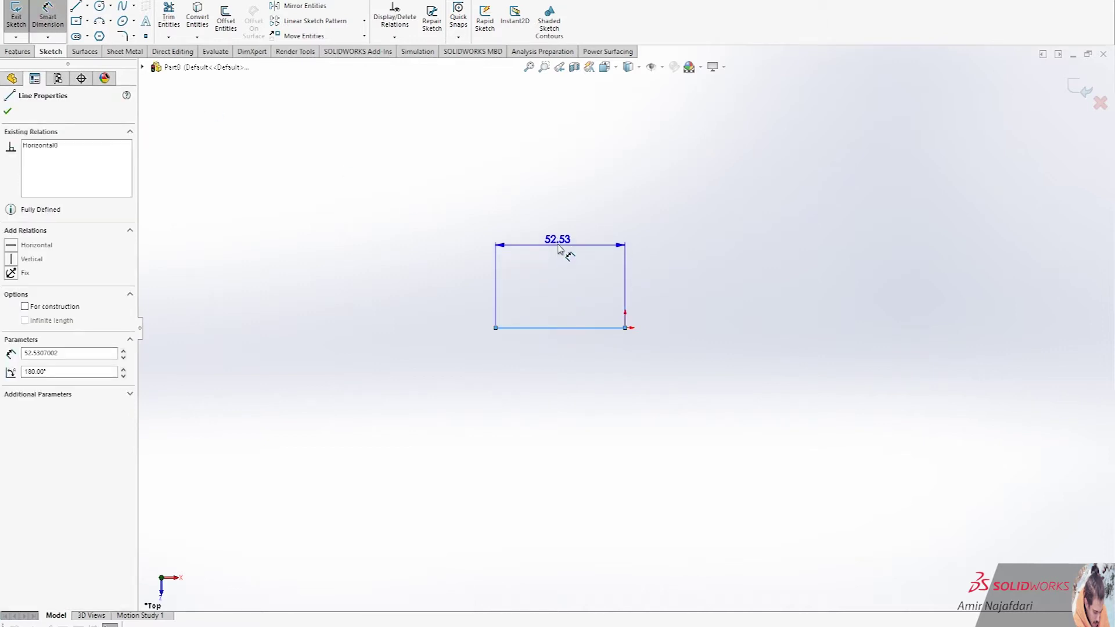
click(566, 251)
right_click(558, 270)
mouse_move(554, 289)
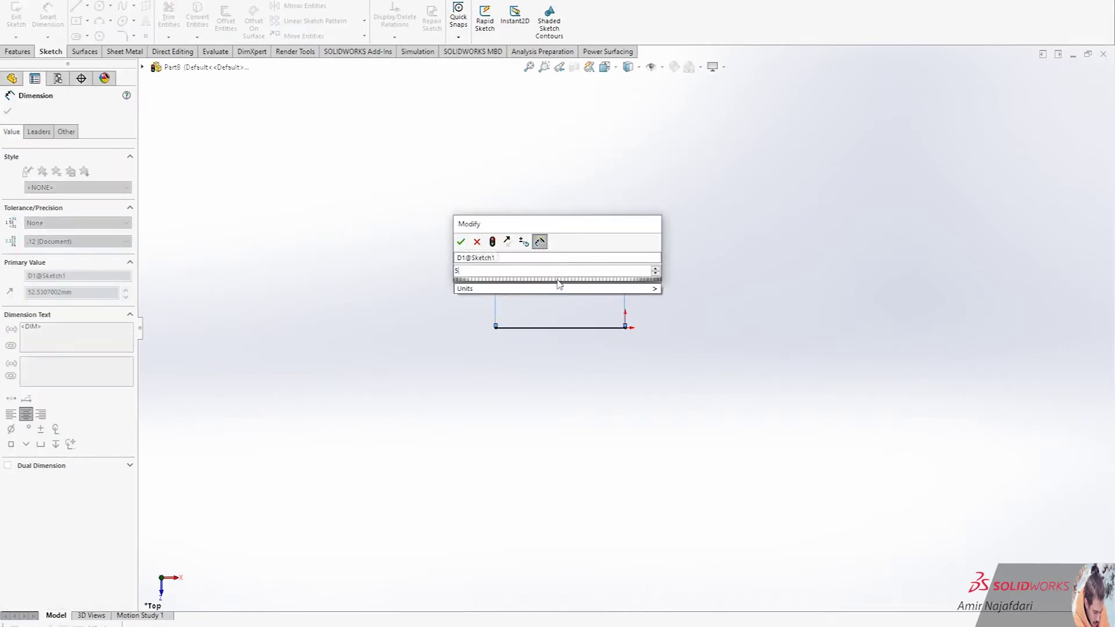
click(559, 312)
right_click(533, 354)
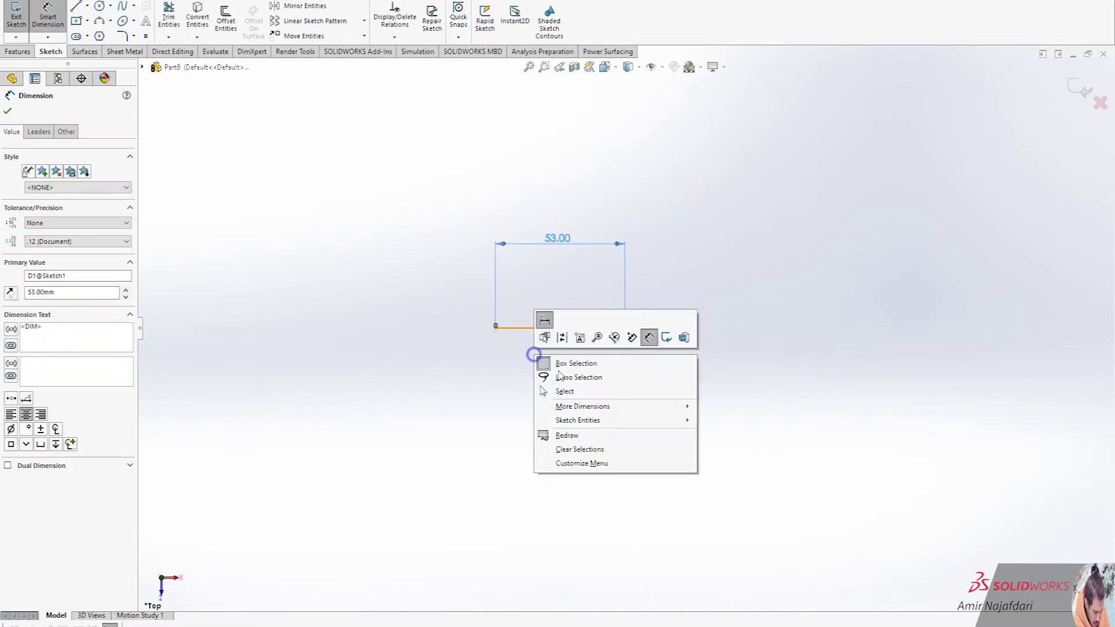
click(544, 389)
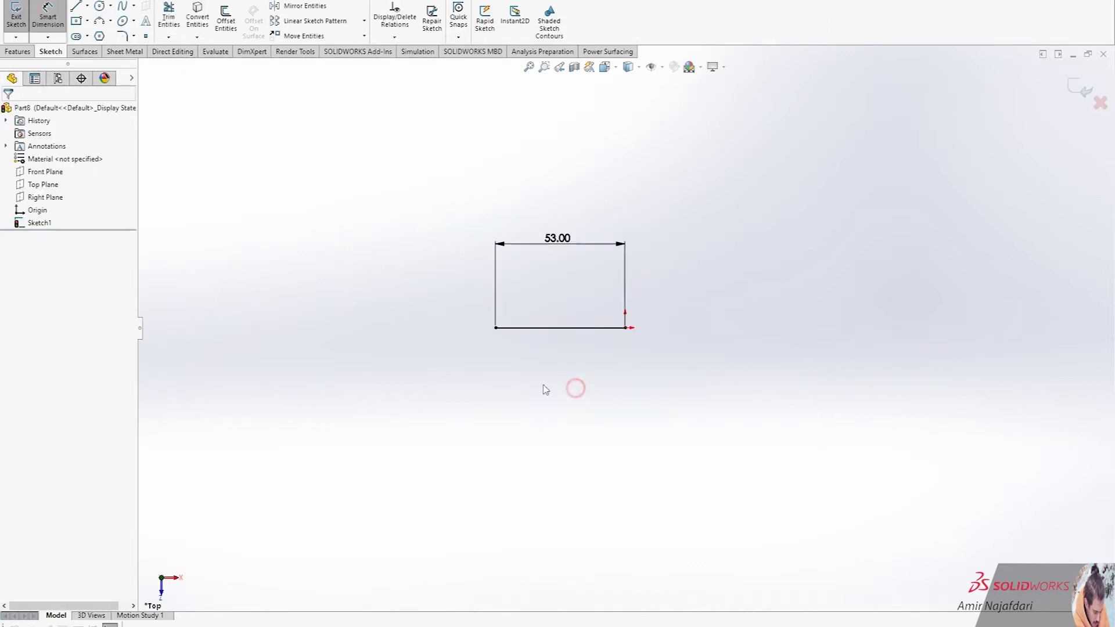
Step: Draw a three-point spline starting at the line's left end
click(123, 7)
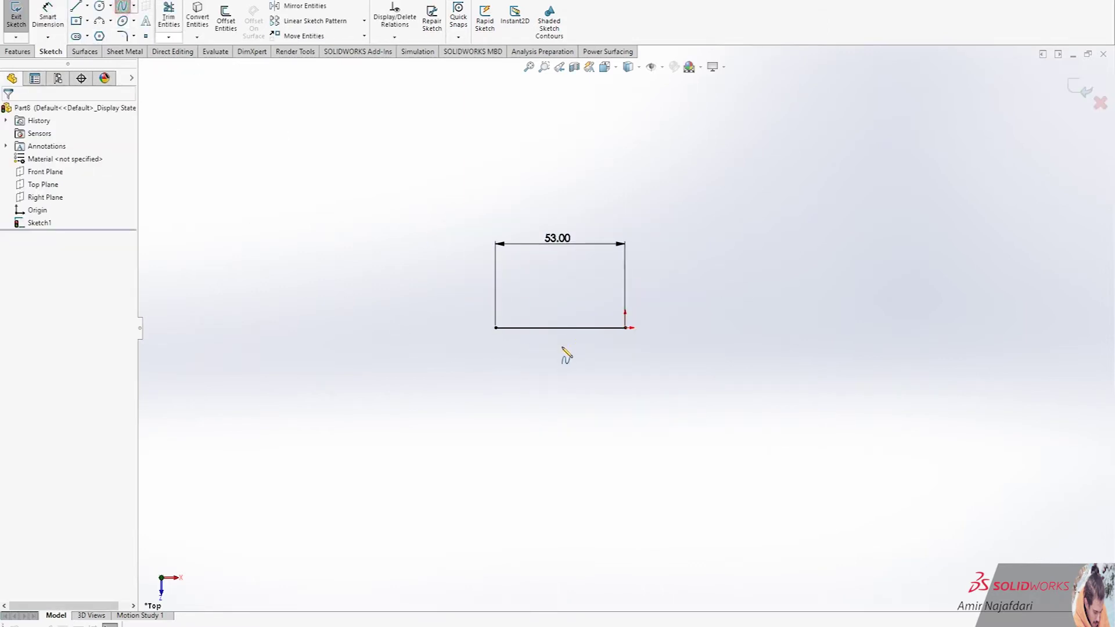
click(494, 327)
click(419, 295)
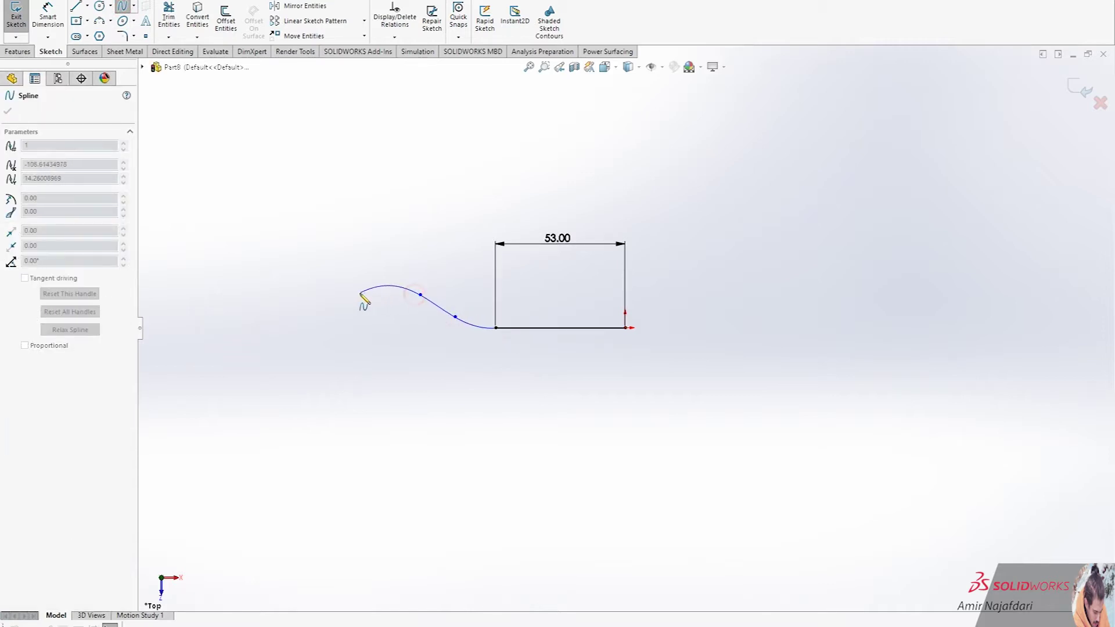
double_click(359, 294)
key(Escape)
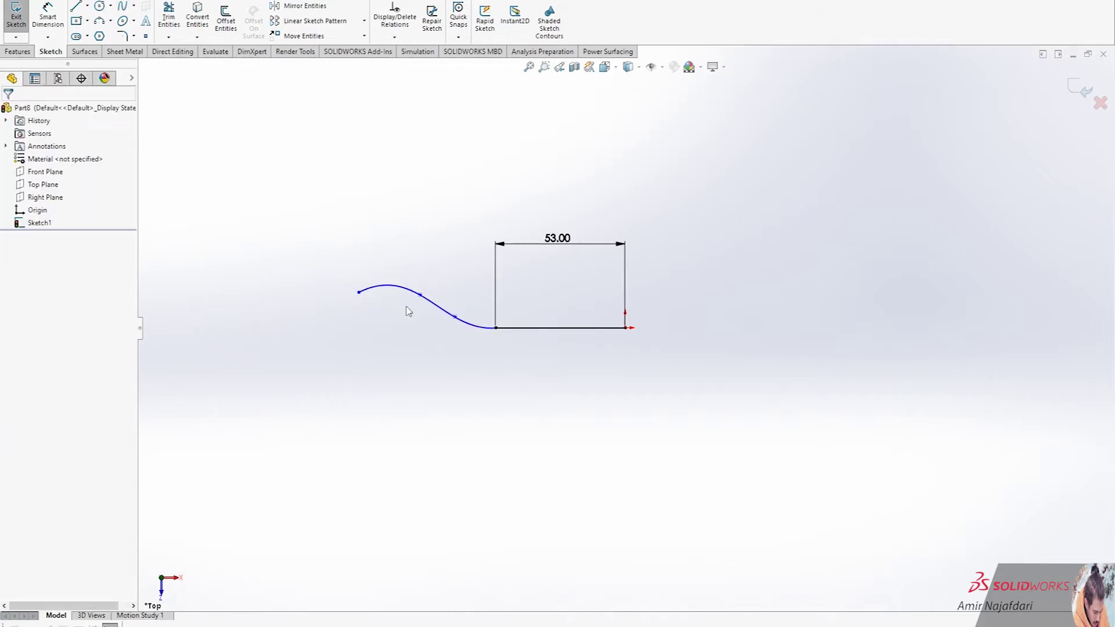
Step: Dimension the profile's overall width to 100 mm
click(50, 24)
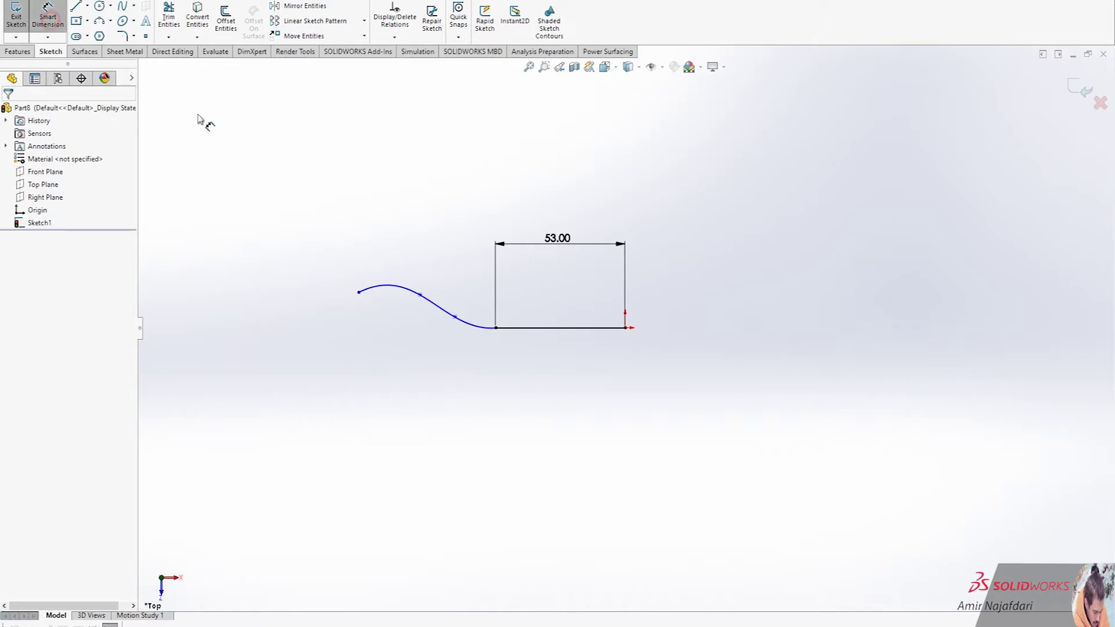
click(360, 292)
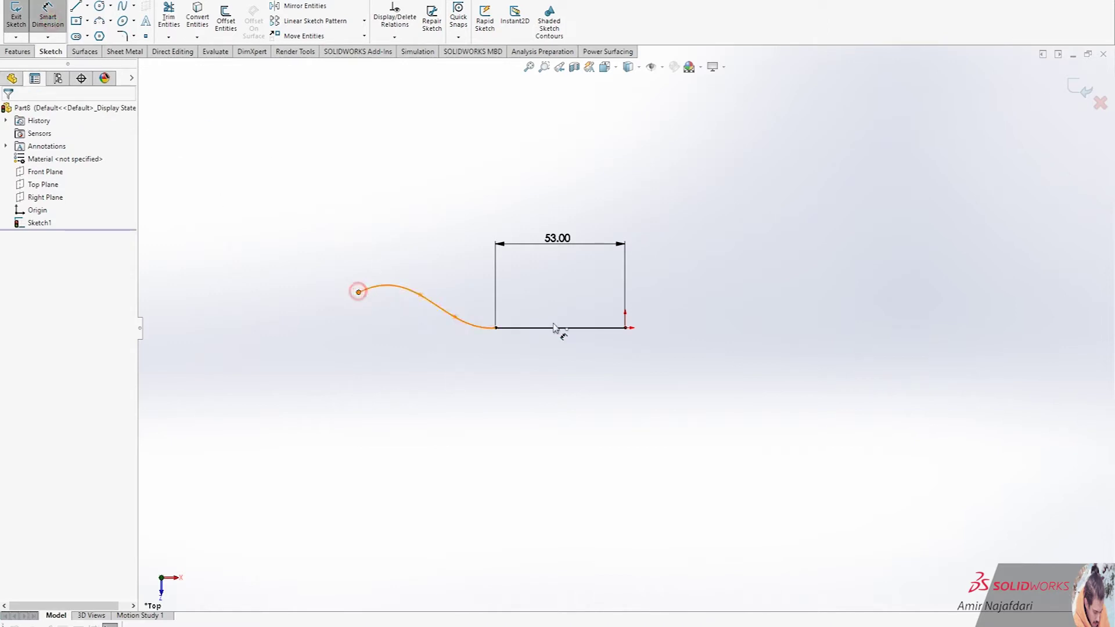
click(625, 330)
click(481, 442)
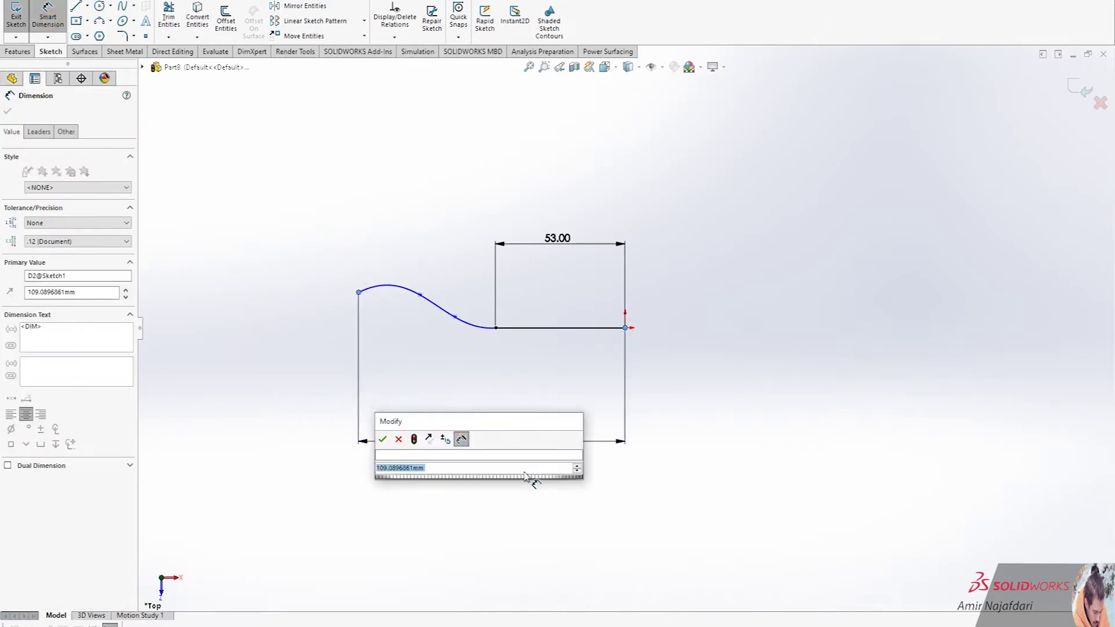
text(100)
key(Return)
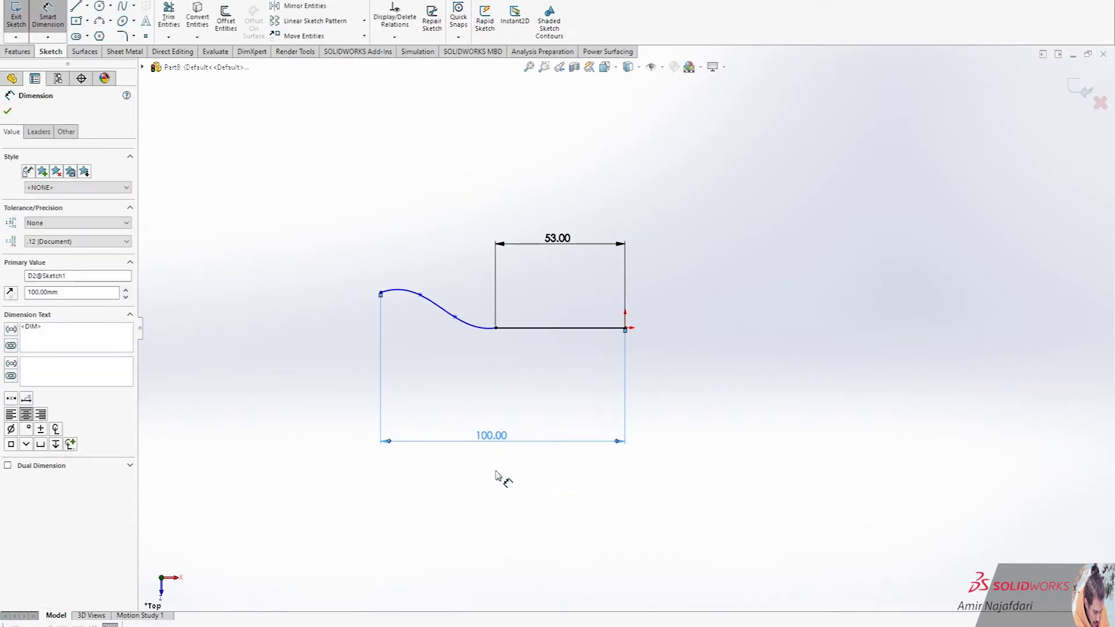
right_click(500, 473)
click(533, 510)
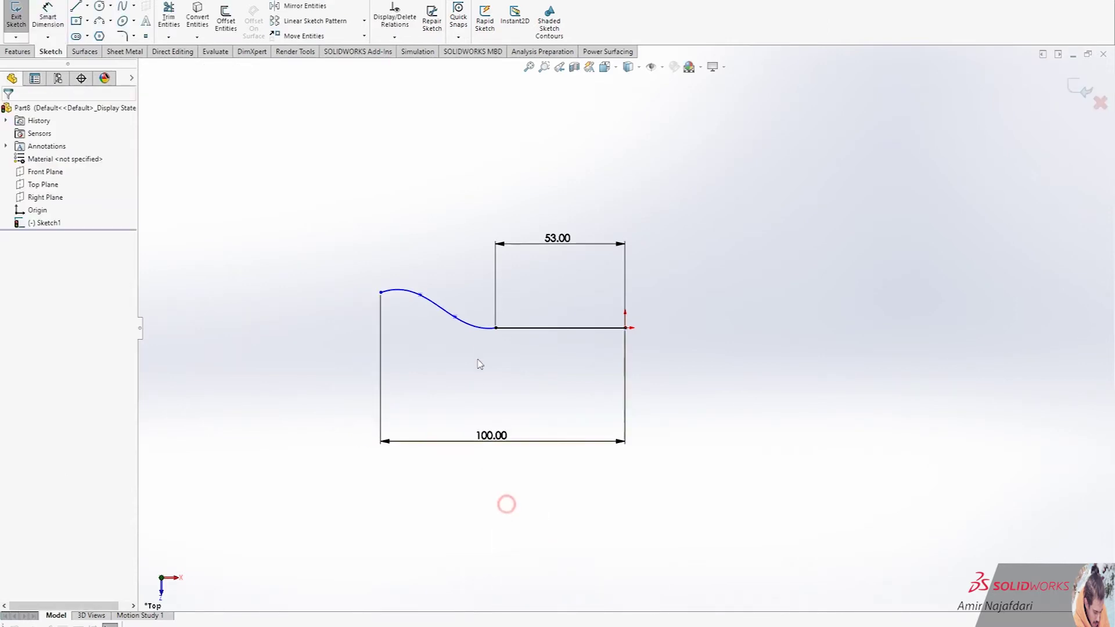
Step: Reshape the spline by dragging its endpoint and inner points
mouse_move(383, 312)
mouse_down()
mouse_move(420, 313)
mouse_move(384, 300)
mouse_move(456, 322)
mouse_up()
click(417, 314)
click(453, 318)
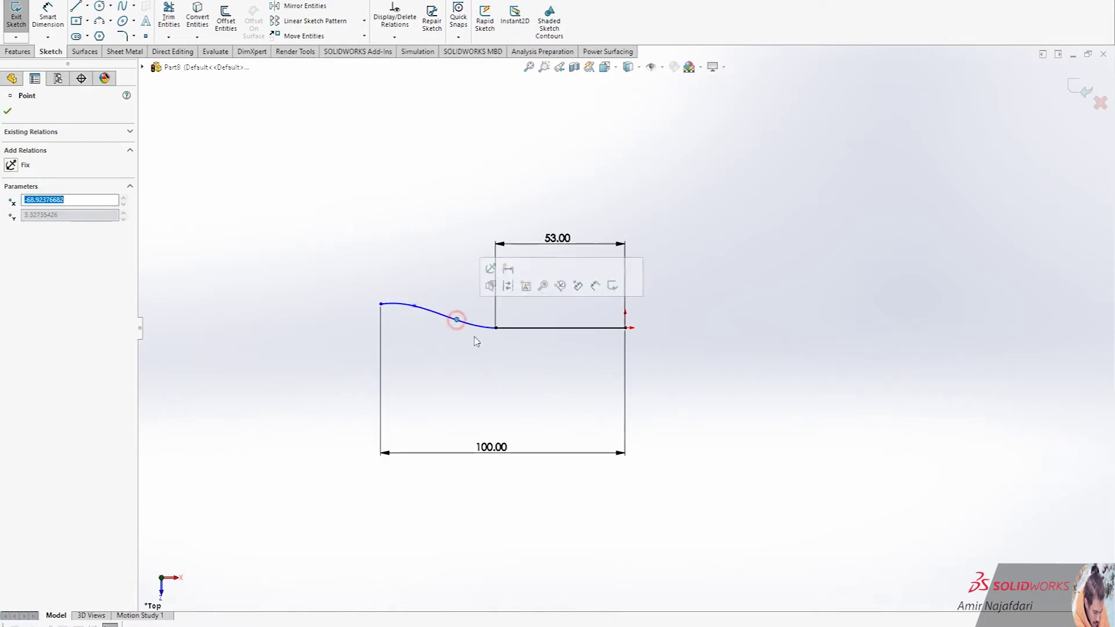
click(478, 340)
Step: Make the spline tangent to the line
click(496, 329)
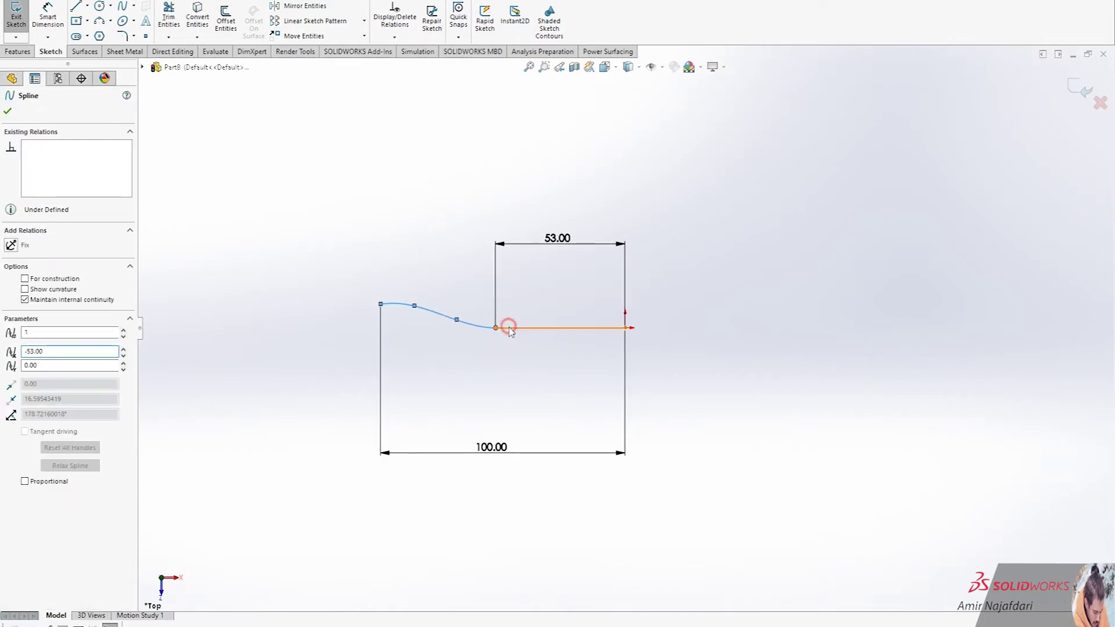
click(492, 342)
click(497, 331)
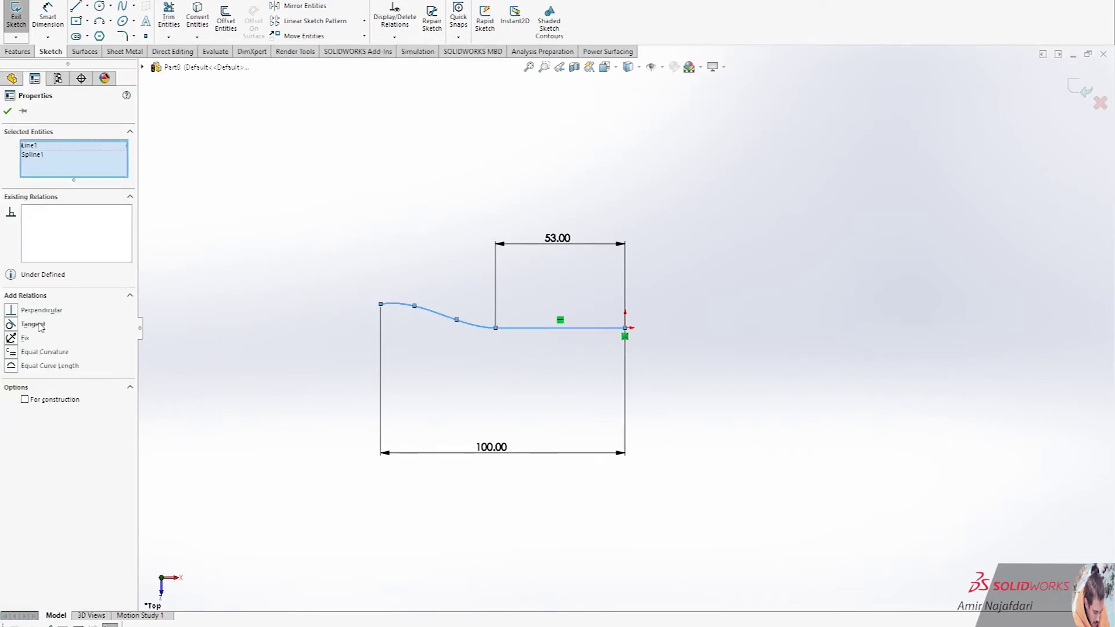
click(33, 324)
click(258, 368)
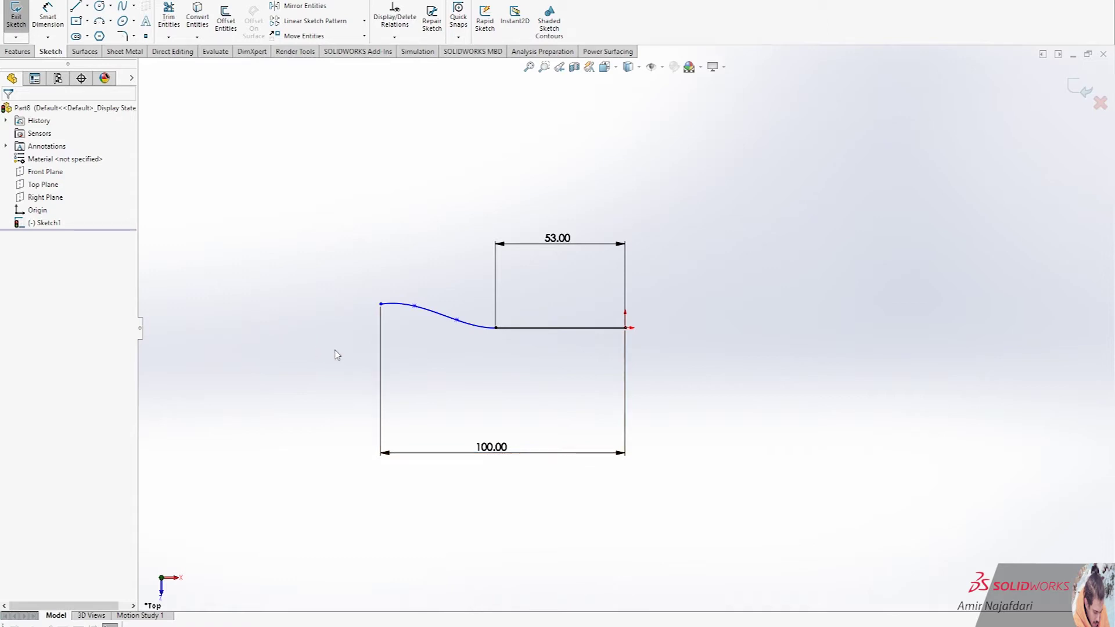
Step: Extrude the profile 83 mm Blind as a 10 mm thin feature
click(19, 50)
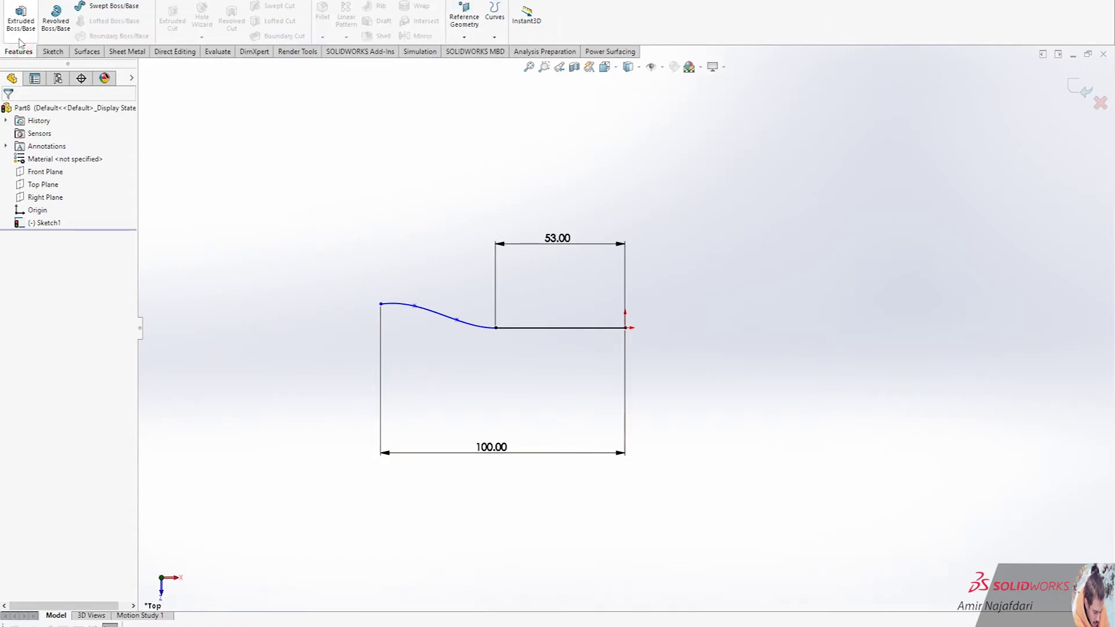
click(20, 19)
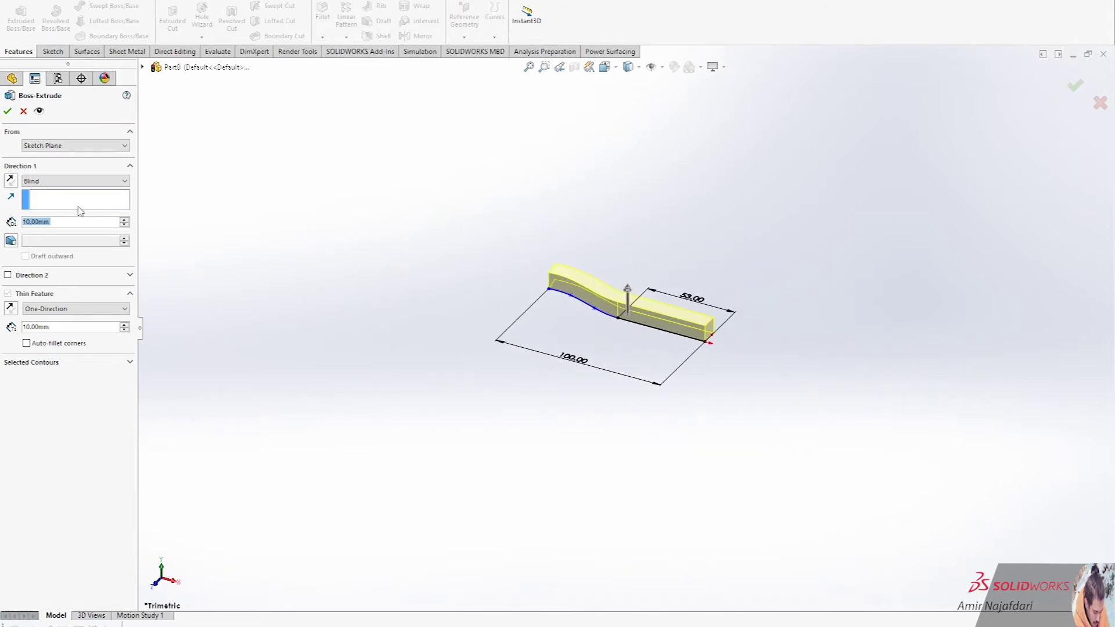
text(83)
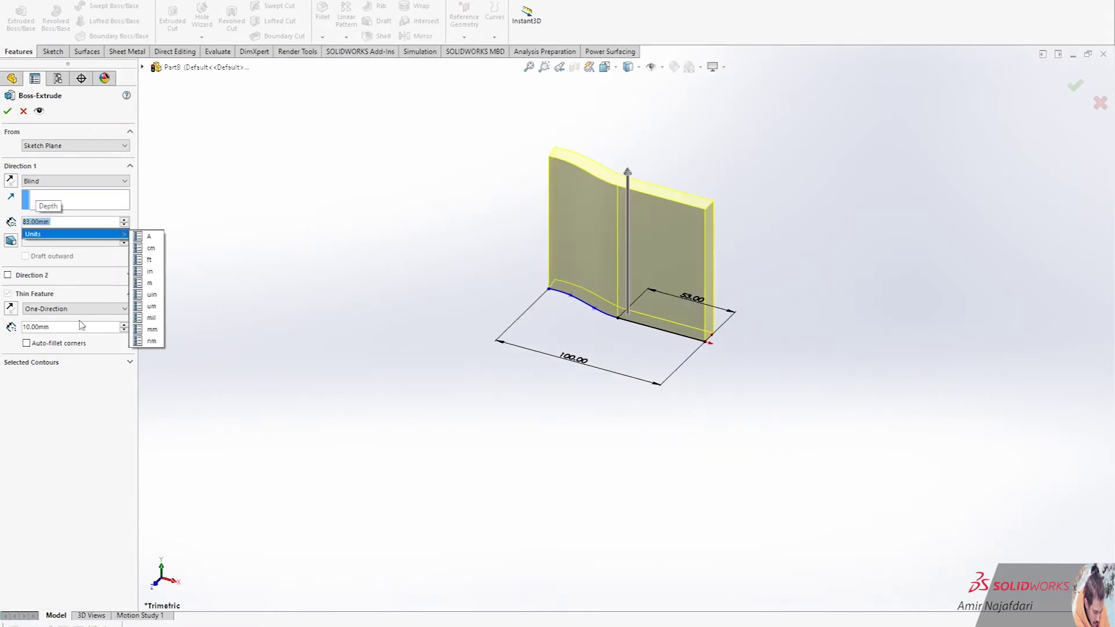
click(78, 326)
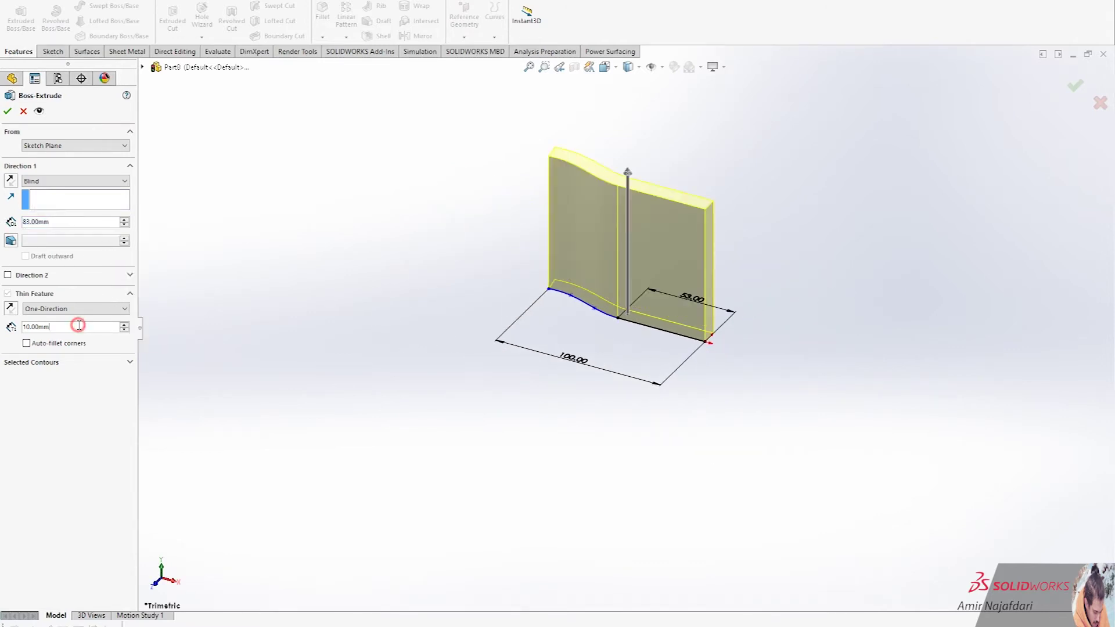
click(7, 110)
middle_drag(705, 217, 552, 400)
click(639, 66)
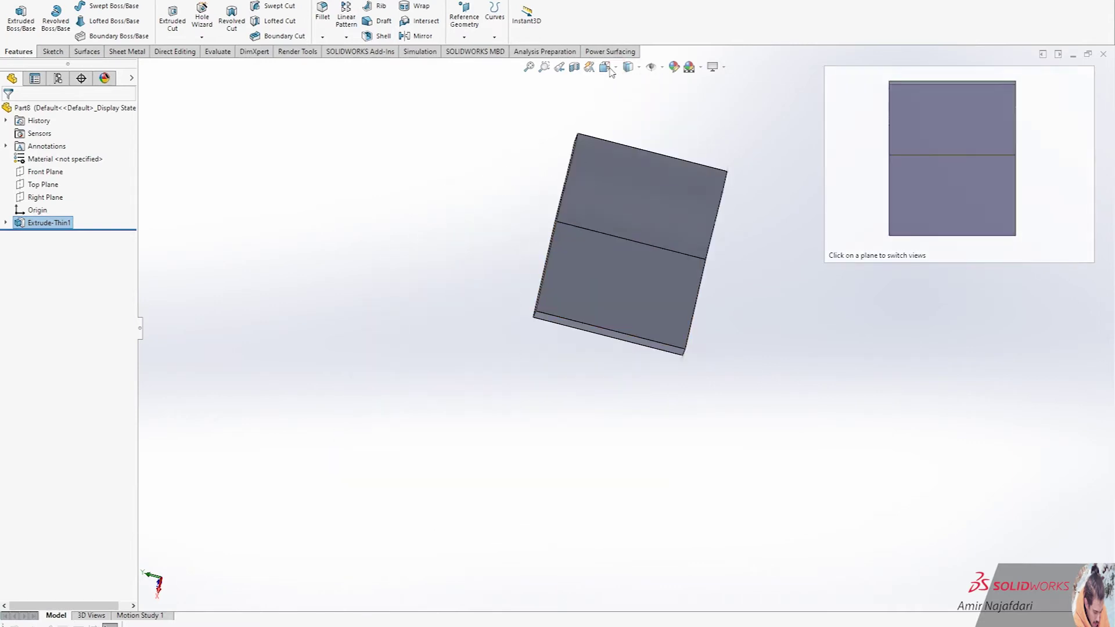
key(space)
Step: Start a sketch on the wall's front face, viewed normal to it
click(529, 395)
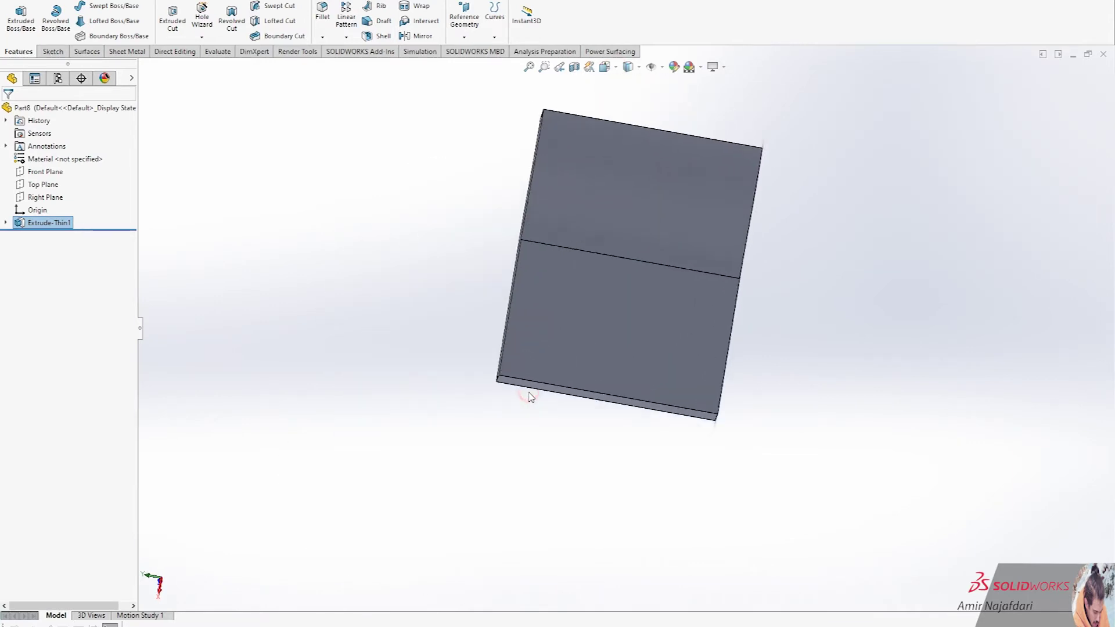
click(702, 415)
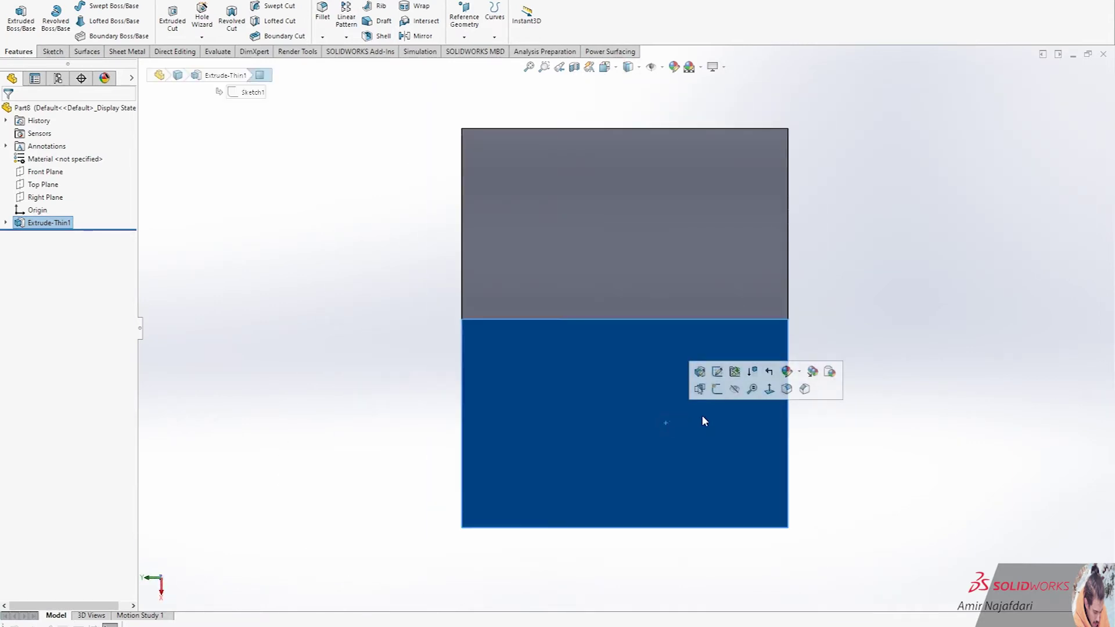
click(717, 390)
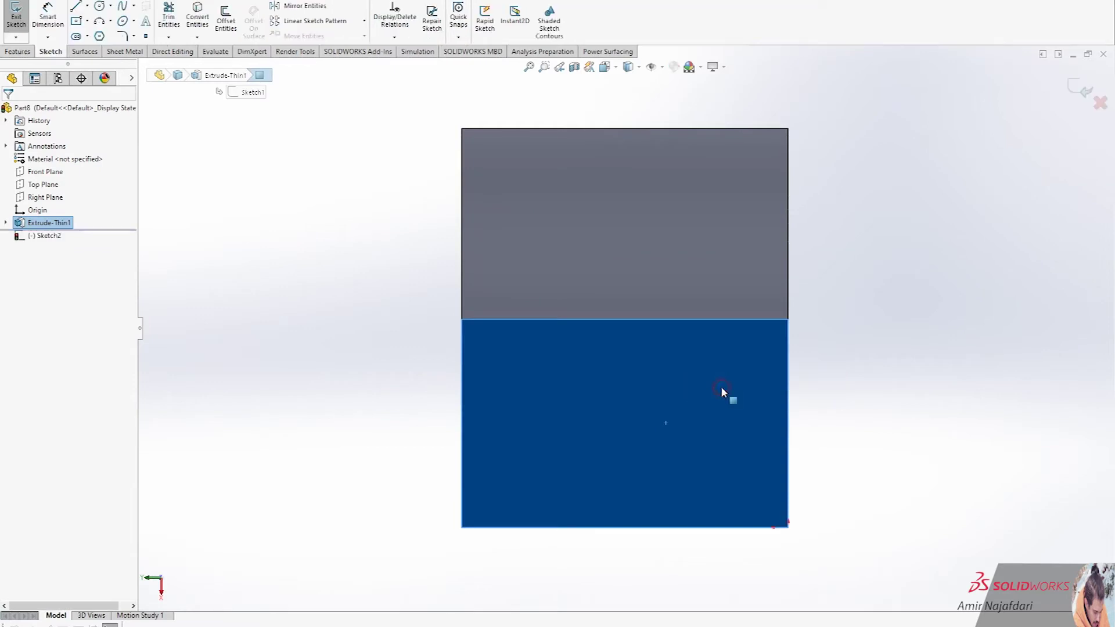
click(819, 388)
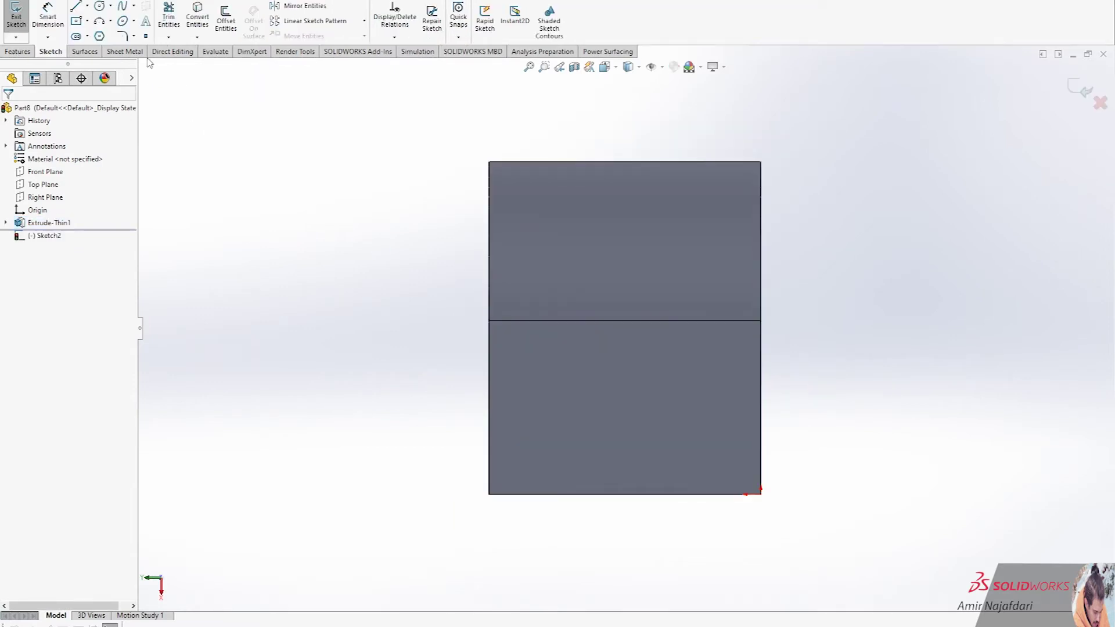
Step: Draw a circle on the lower part of the face
click(102, 7)
click(629, 381)
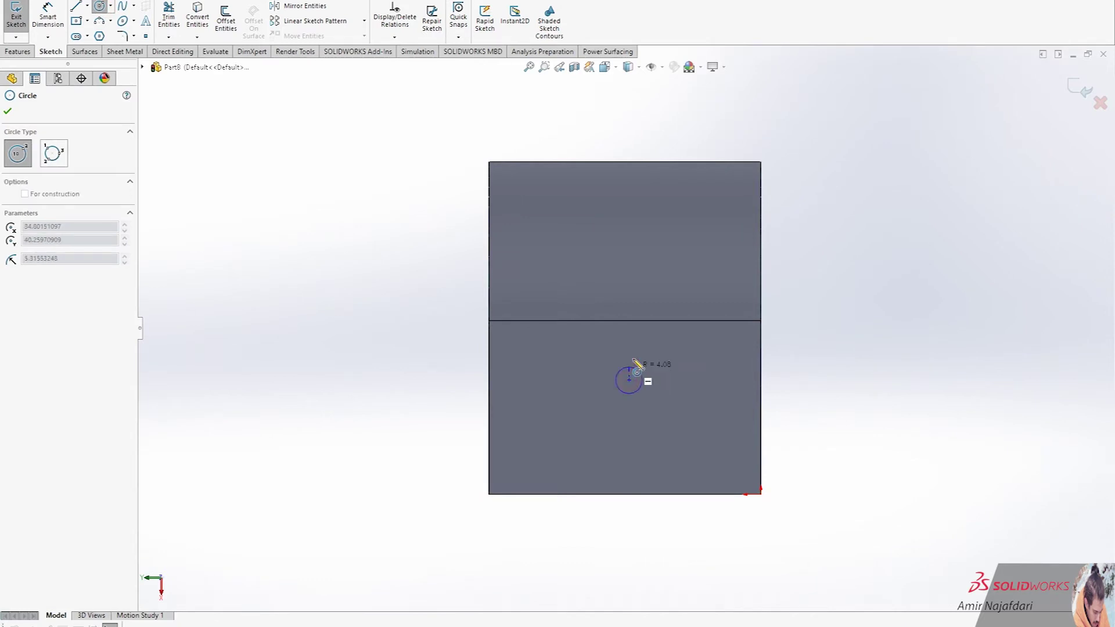
click(630, 335)
right_click(636, 348)
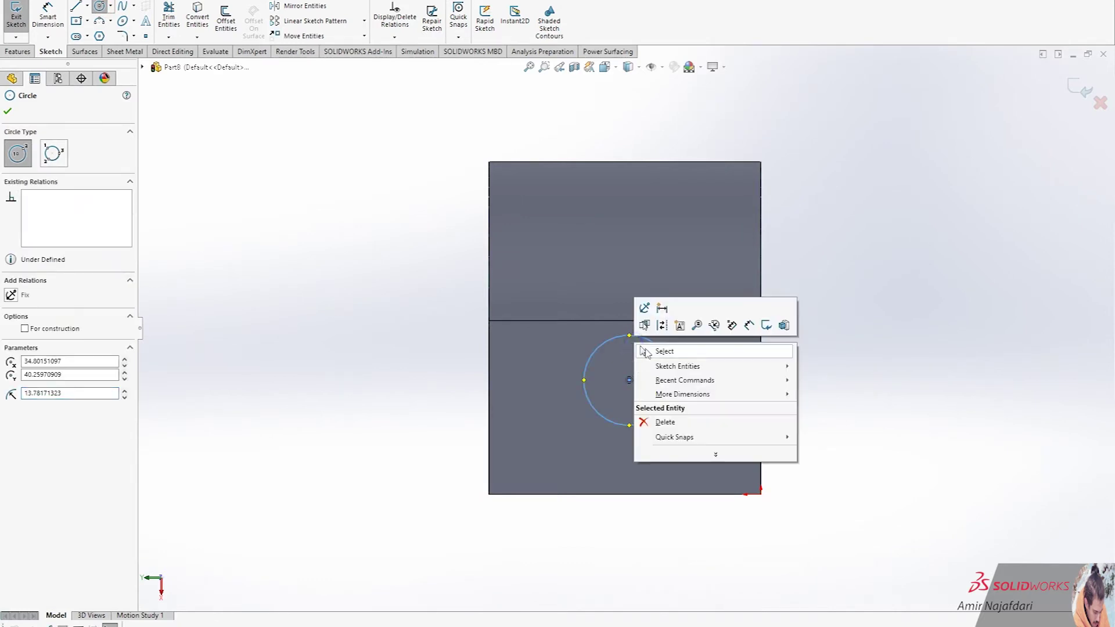
click(663, 351)
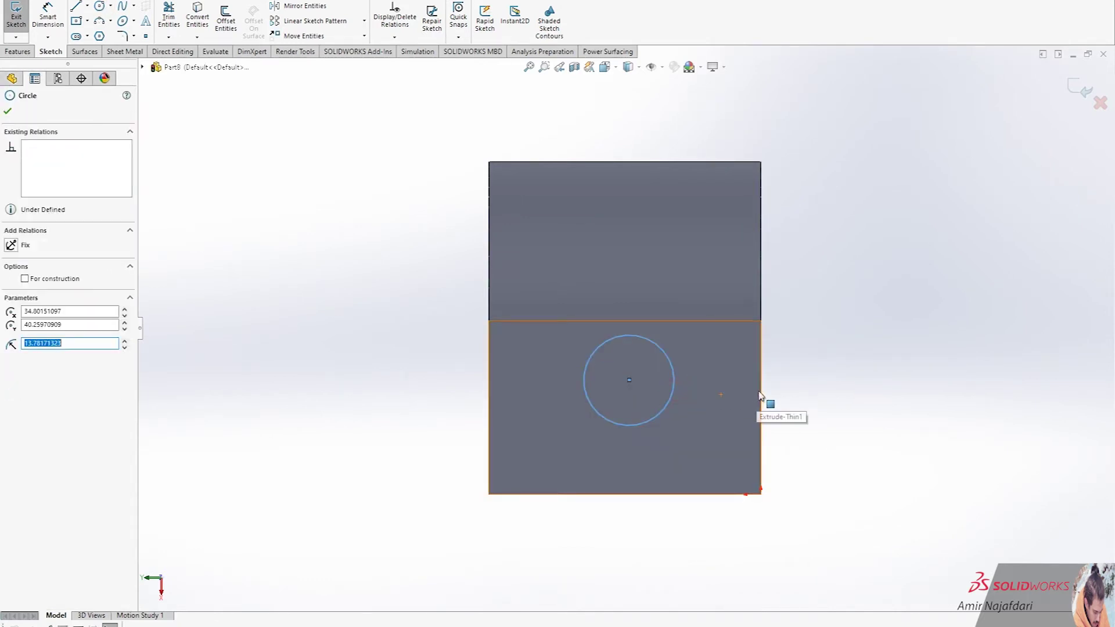
Step: Make the circle tangent to the face's right and left edges
ctrl+click(761, 396)
click(23, 309)
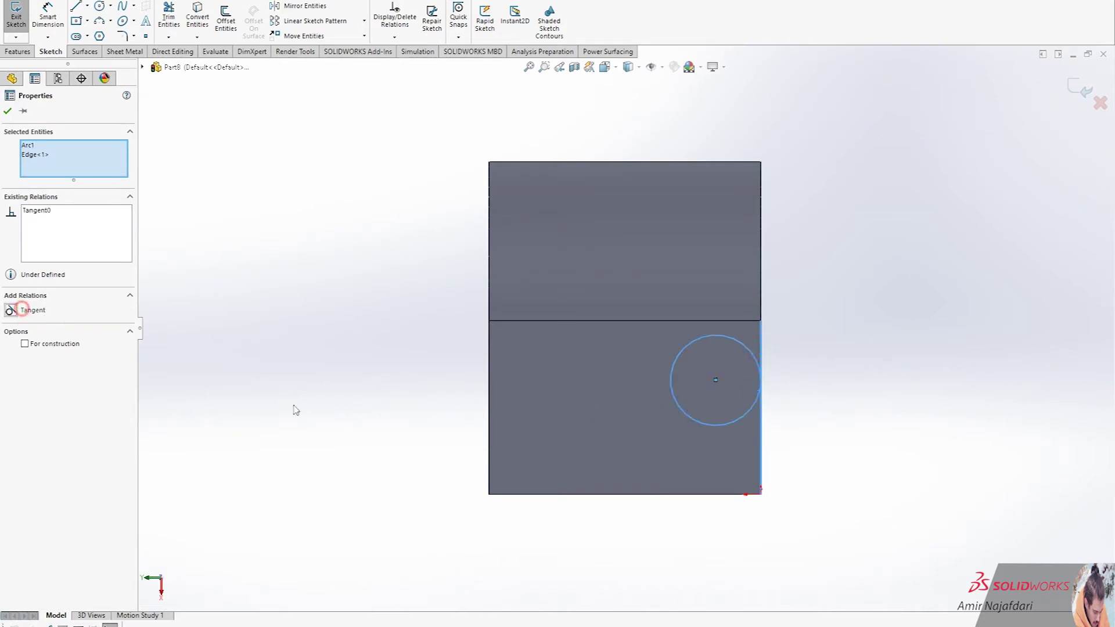
click(442, 439)
click(675, 393)
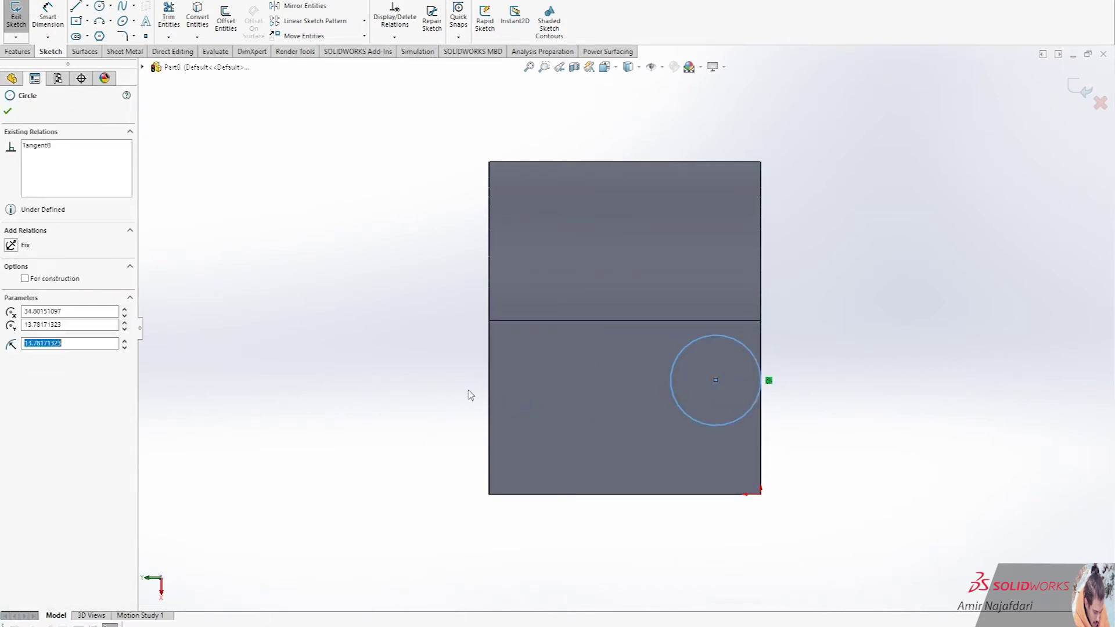
ctrl+click(488, 383)
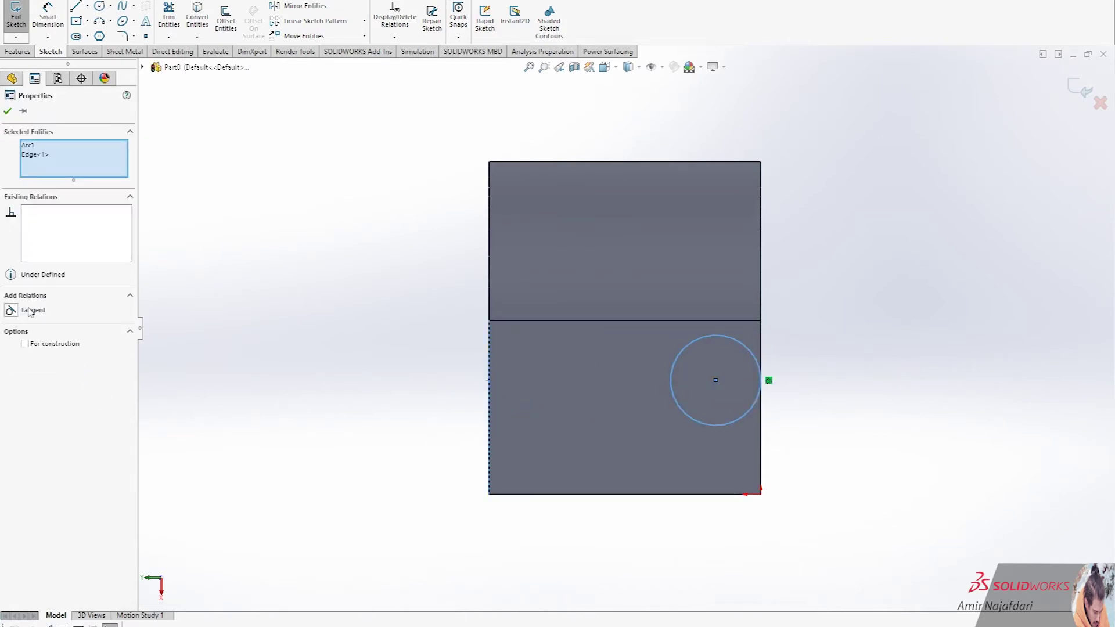
click(29, 312)
click(486, 543)
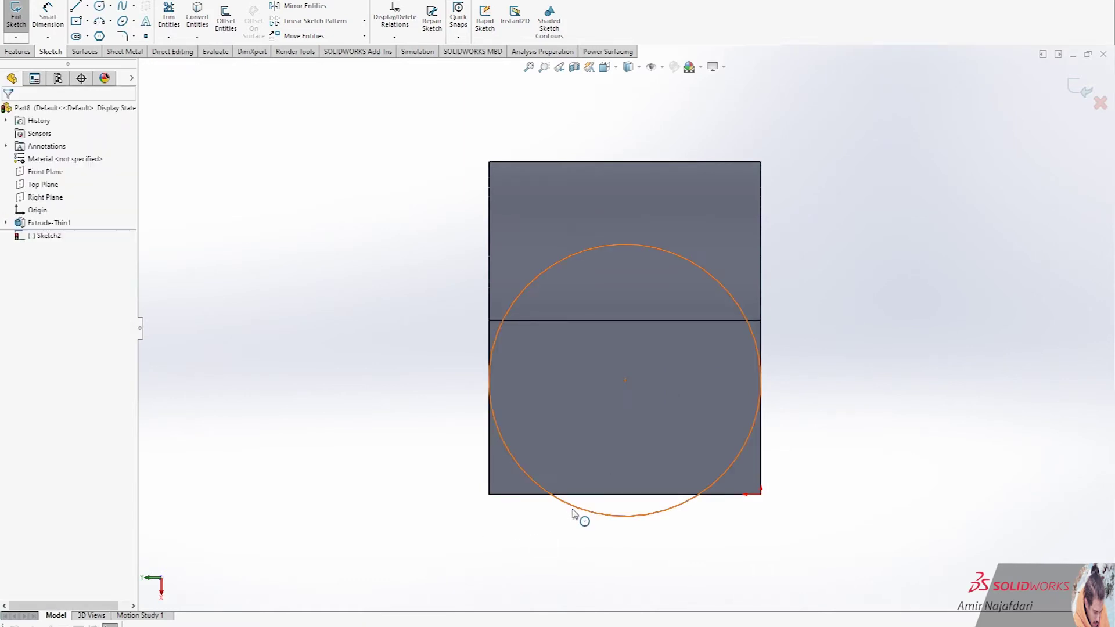
Step: Make the circle tangent to the face's bottom edge
click(575, 516)
ctrl+click(512, 495)
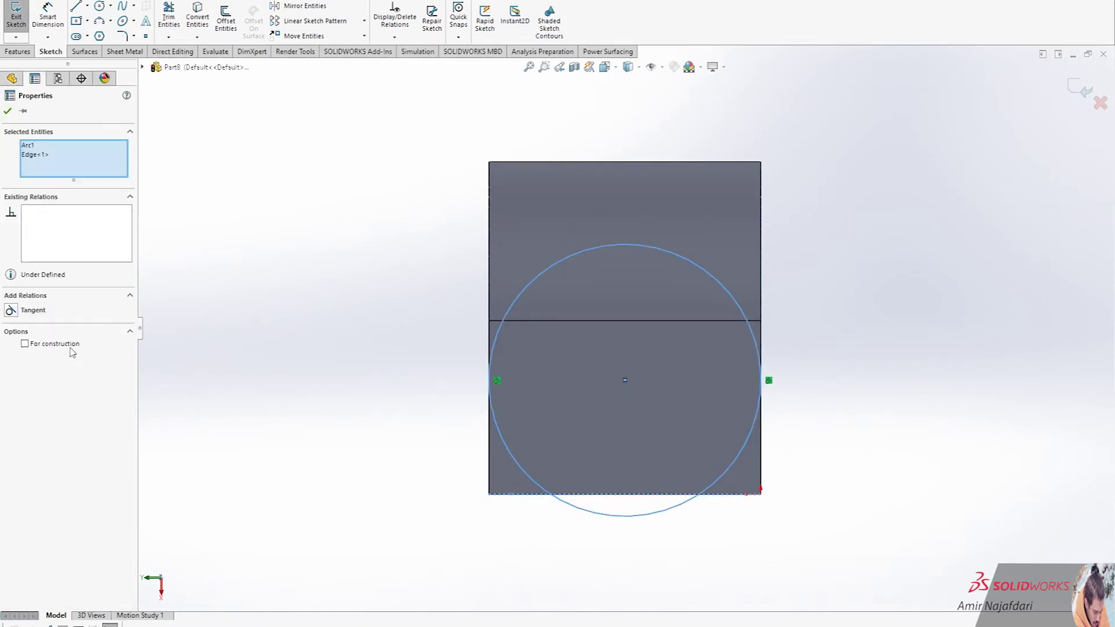
click(23, 314)
click(303, 471)
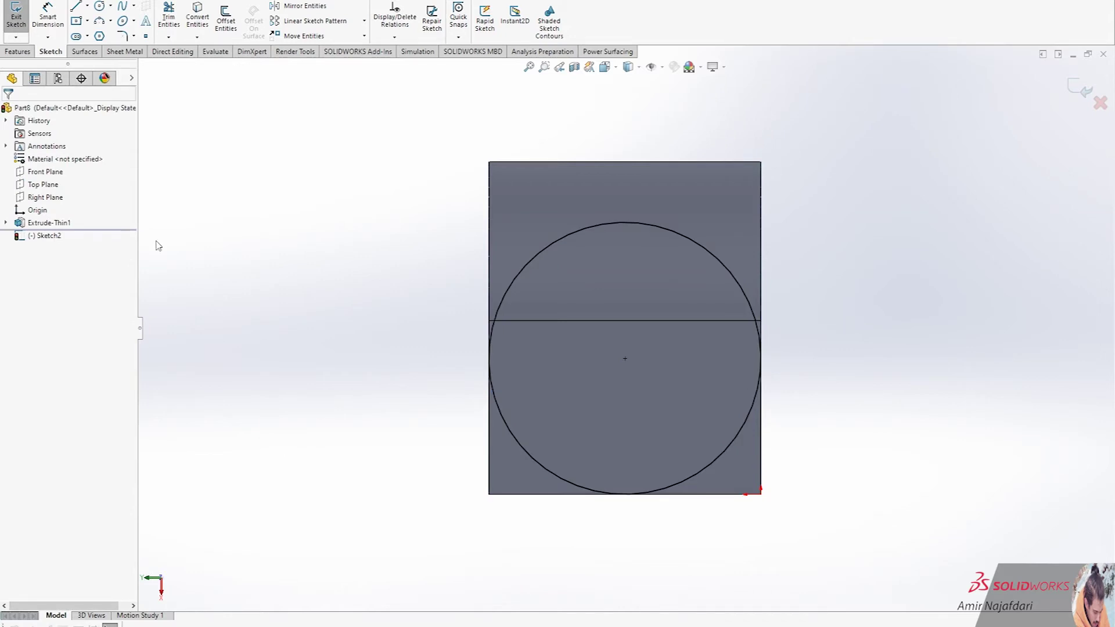
click(125, 4)
click(126, 6)
click(134, 7)
Step: Draw a style spline arching over the circle from upper left to upper right
click(146, 33)
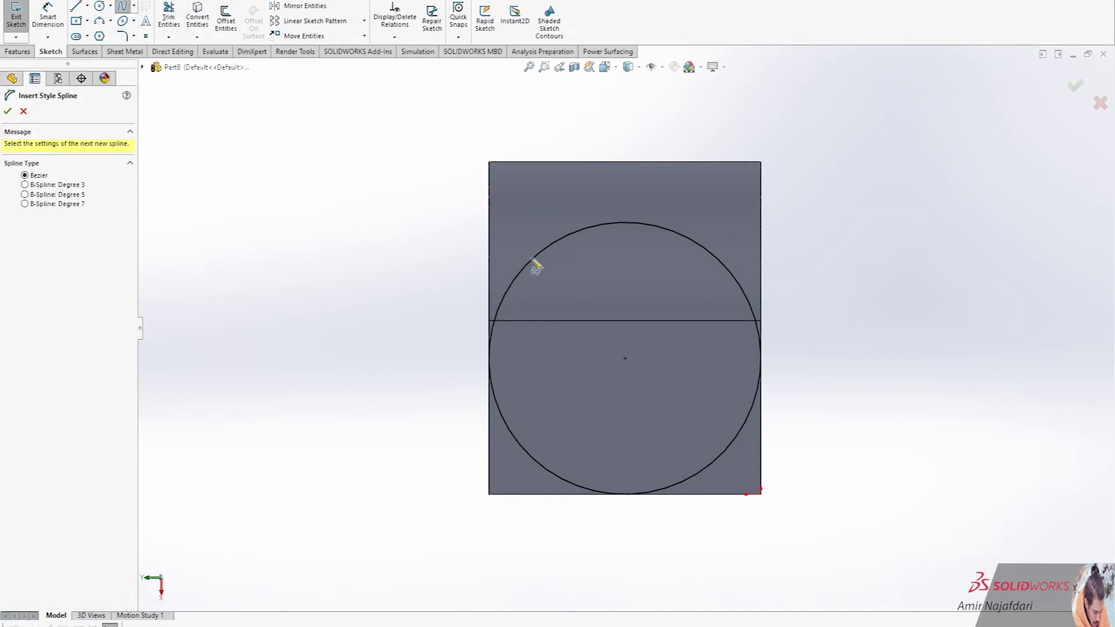
click(515, 278)
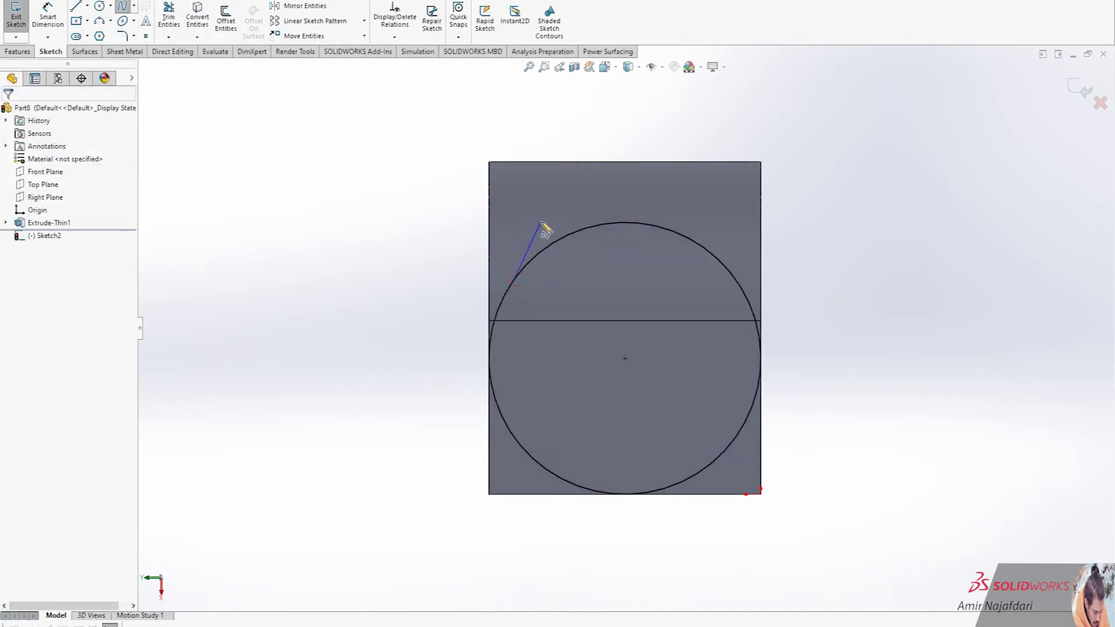
click(617, 173)
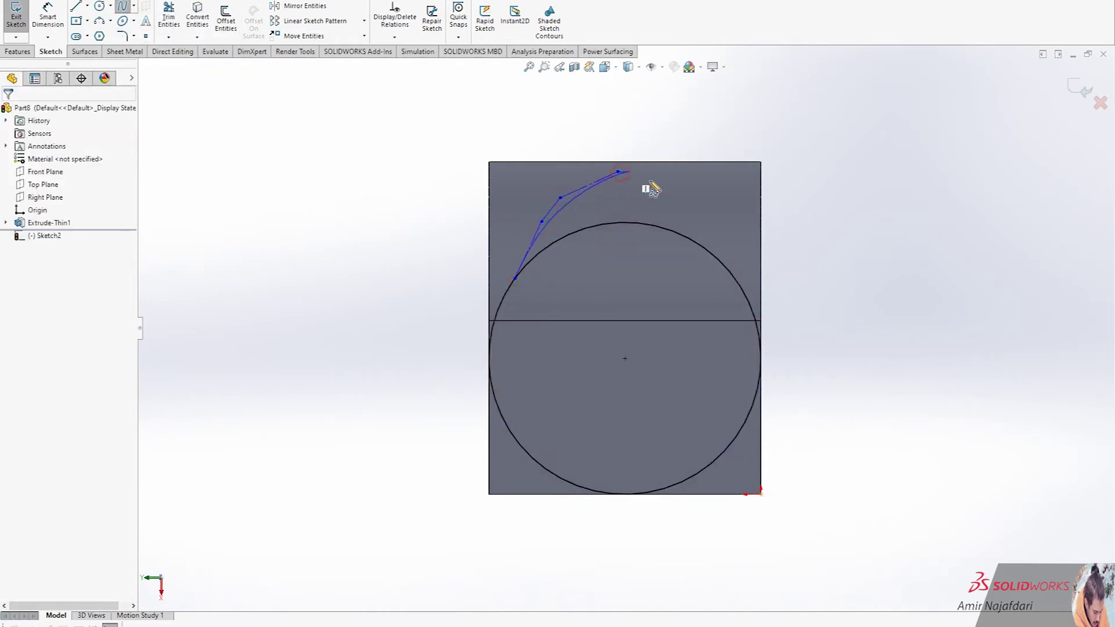
click(686, 204)
double_click(703, 231)
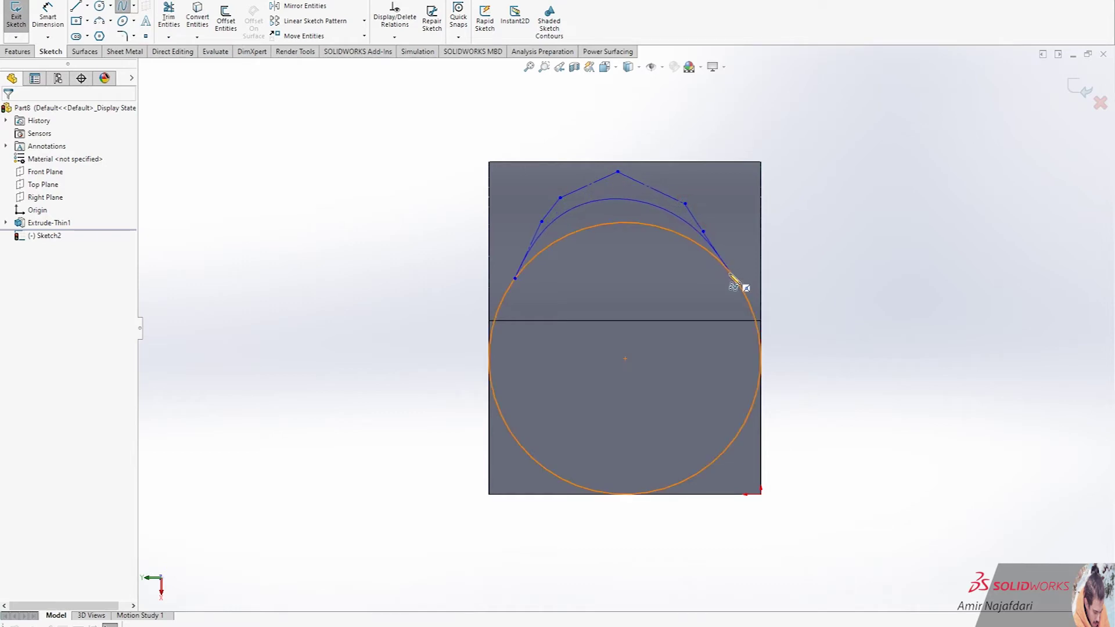
right_click(726, 300)
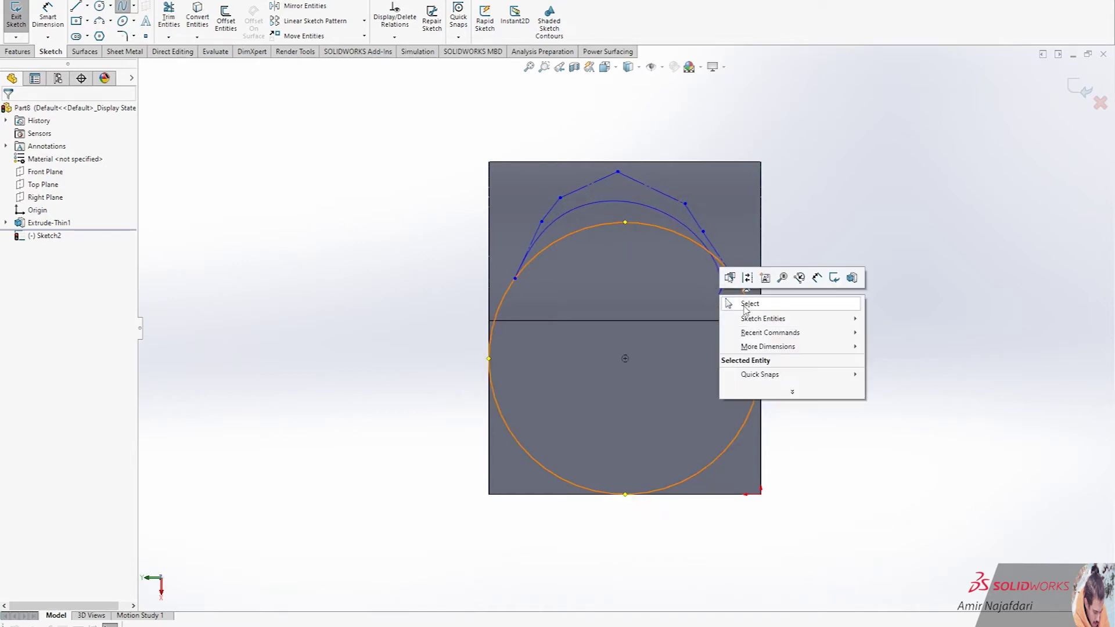
click(744, 304)
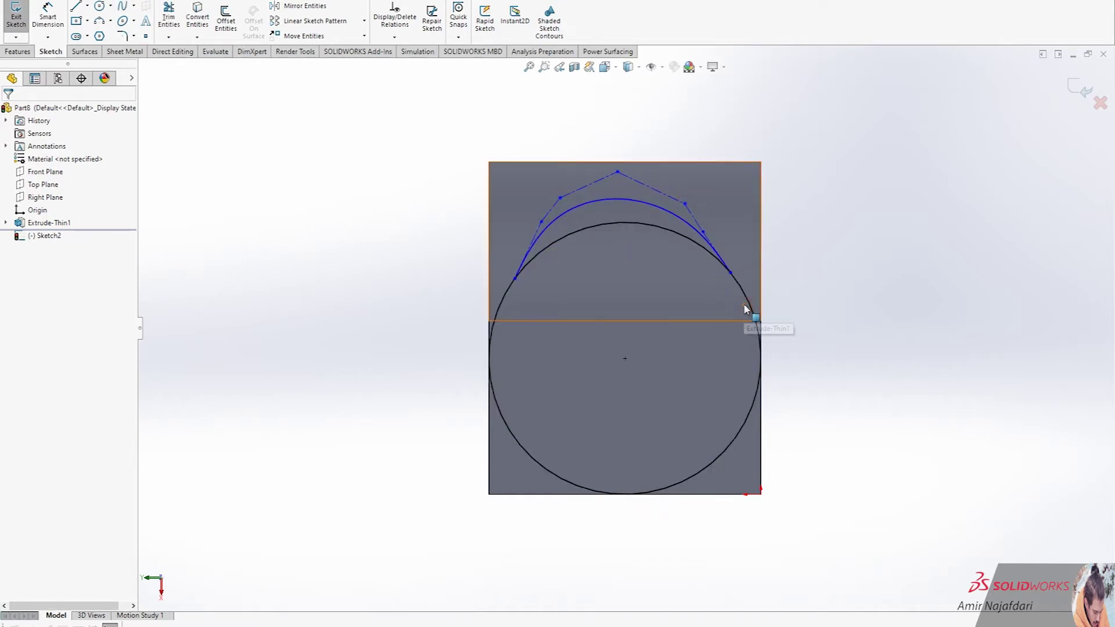
Step: Make the spline's apex point coincident with the top edge
click(617, 172)
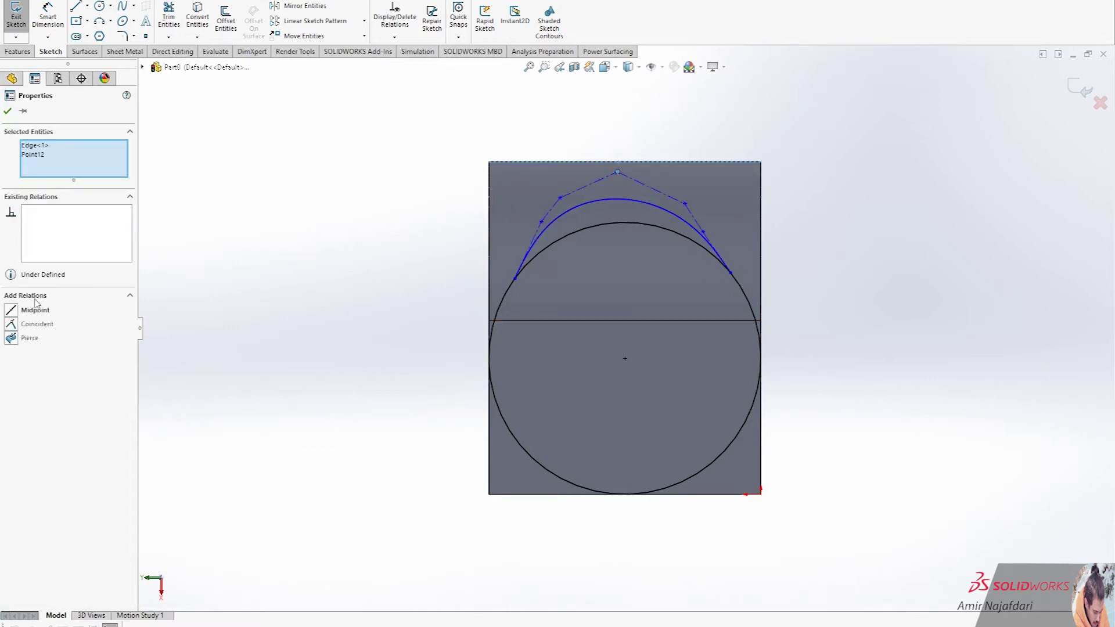
click(45, 324)
click(308, 318)
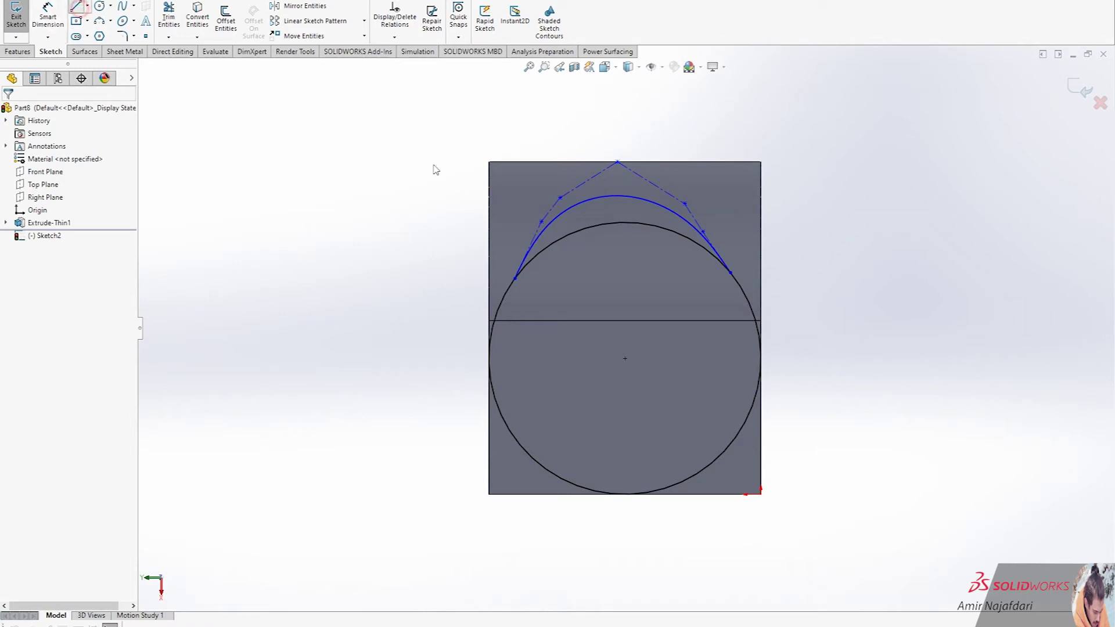
click(685, 204)
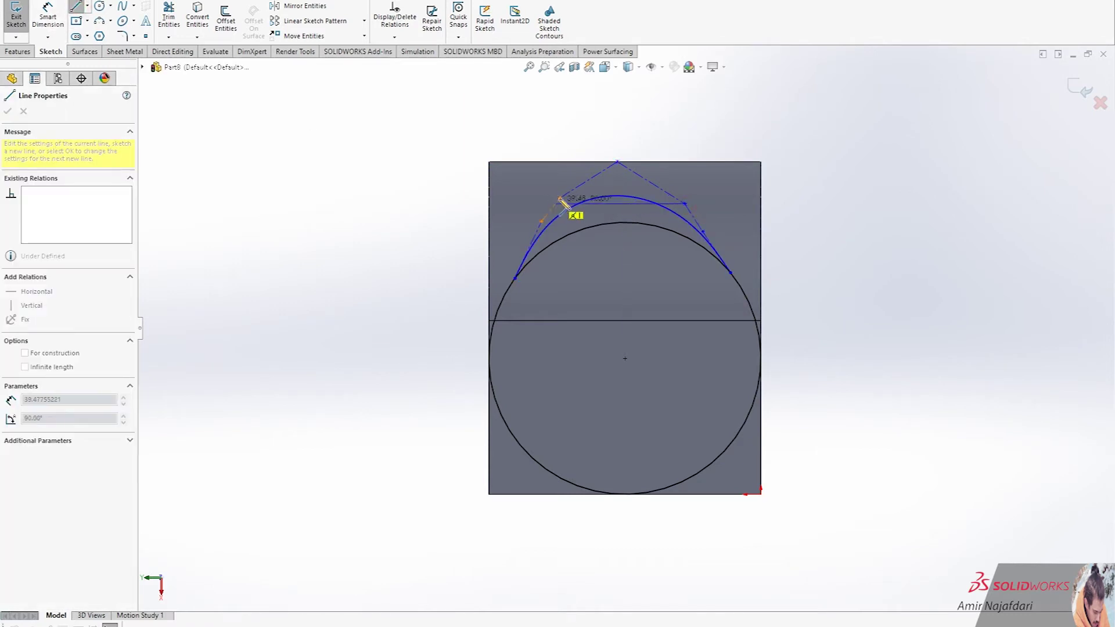
Step: Draw three lines joining the spline's end points and control points
double_click(560, 200)
key(Escape)
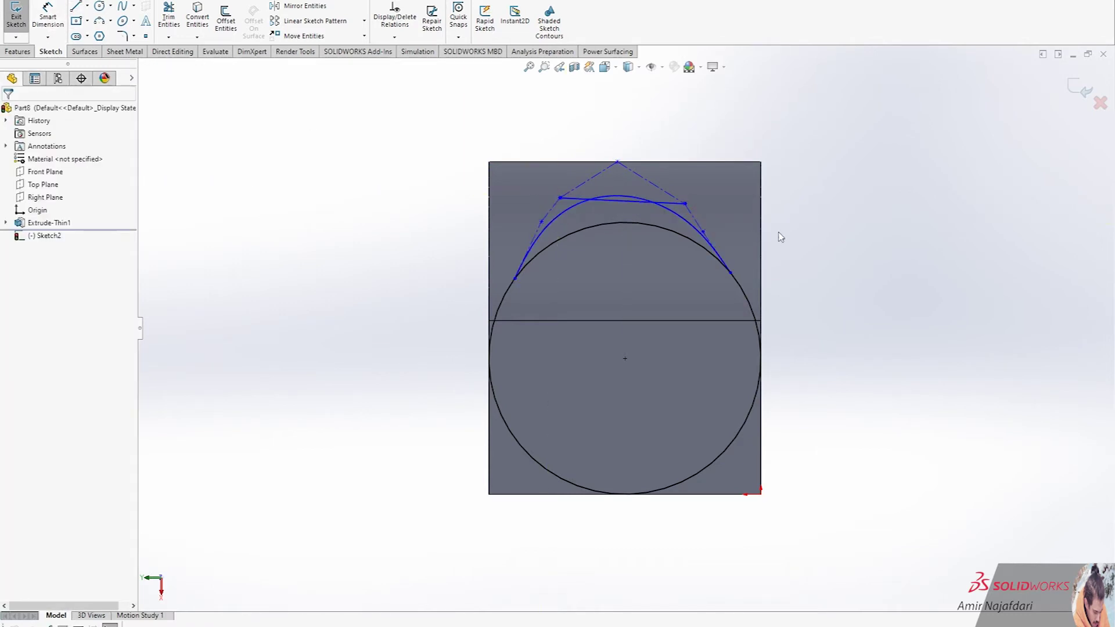
key(l)
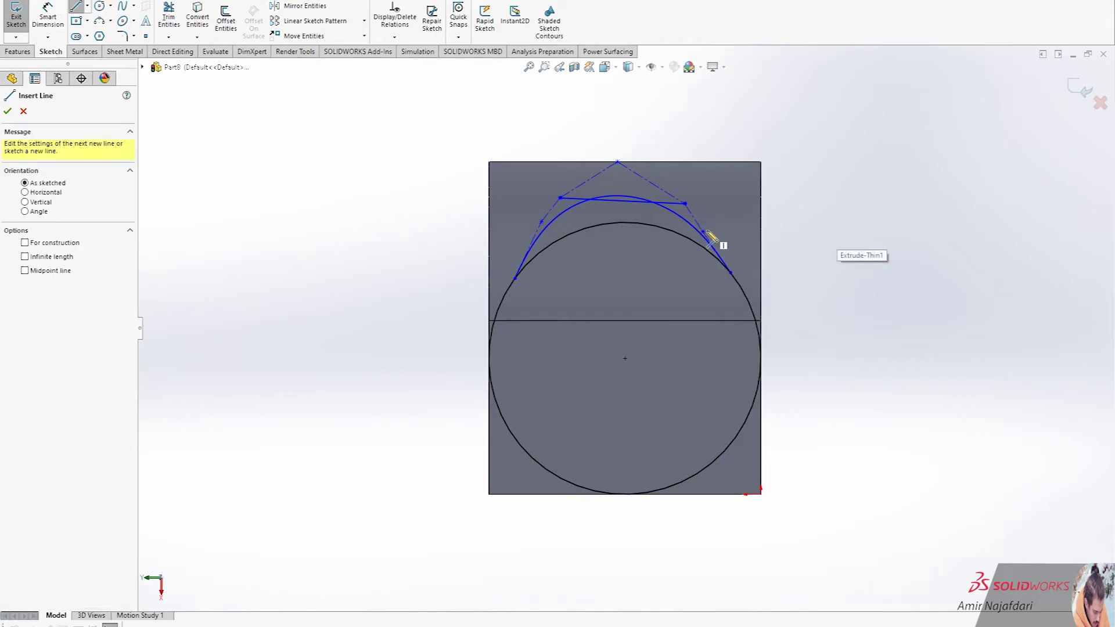
click(705, 232)
double_click(540, 222)
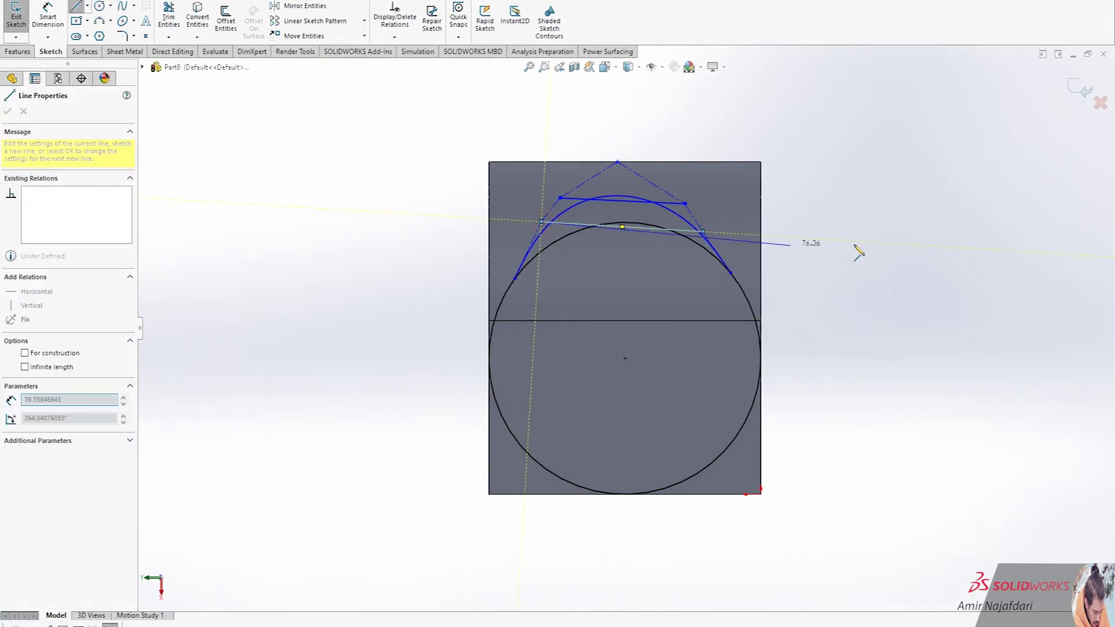
click(730, 273)
double_click(515, 277)
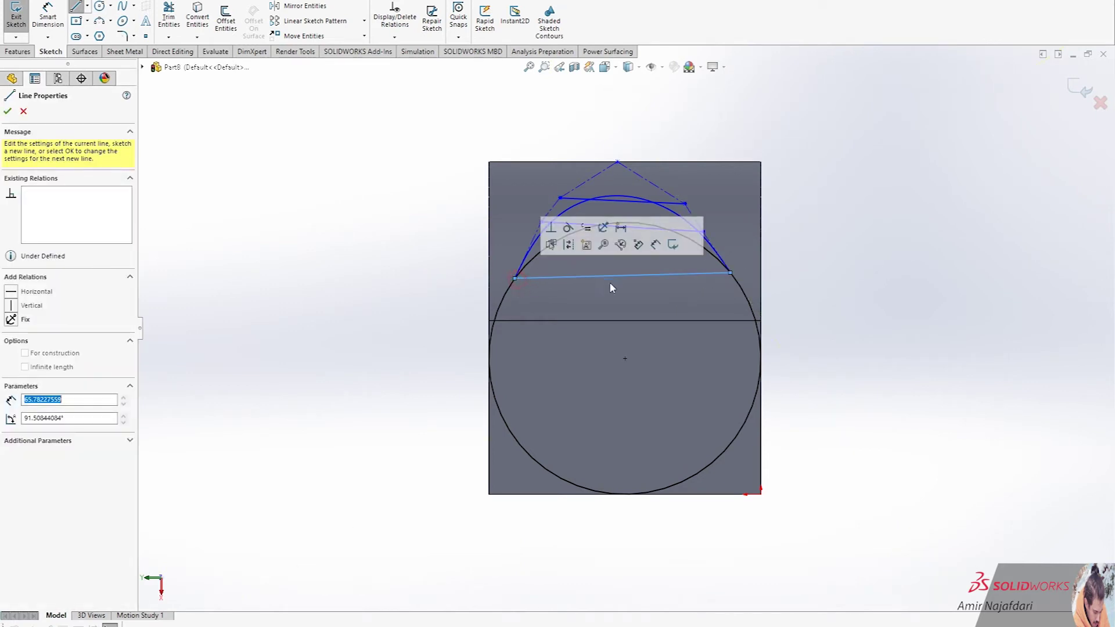
key(Escape)
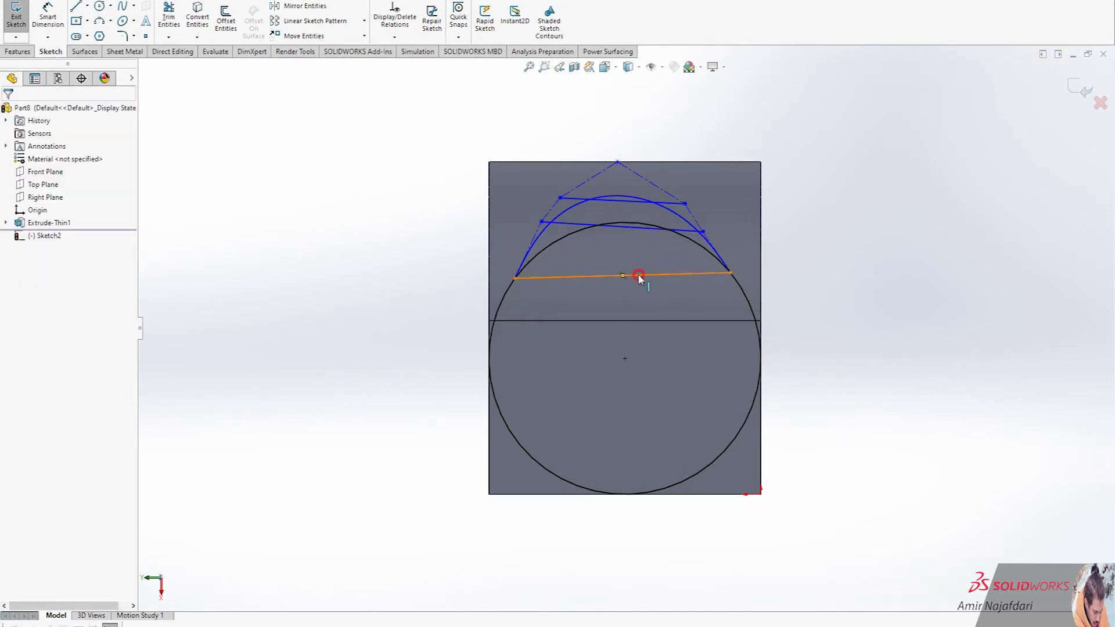
Step: Convert the three lines to construction geometry
click(640, 277)
ctrl+click(622, 228)
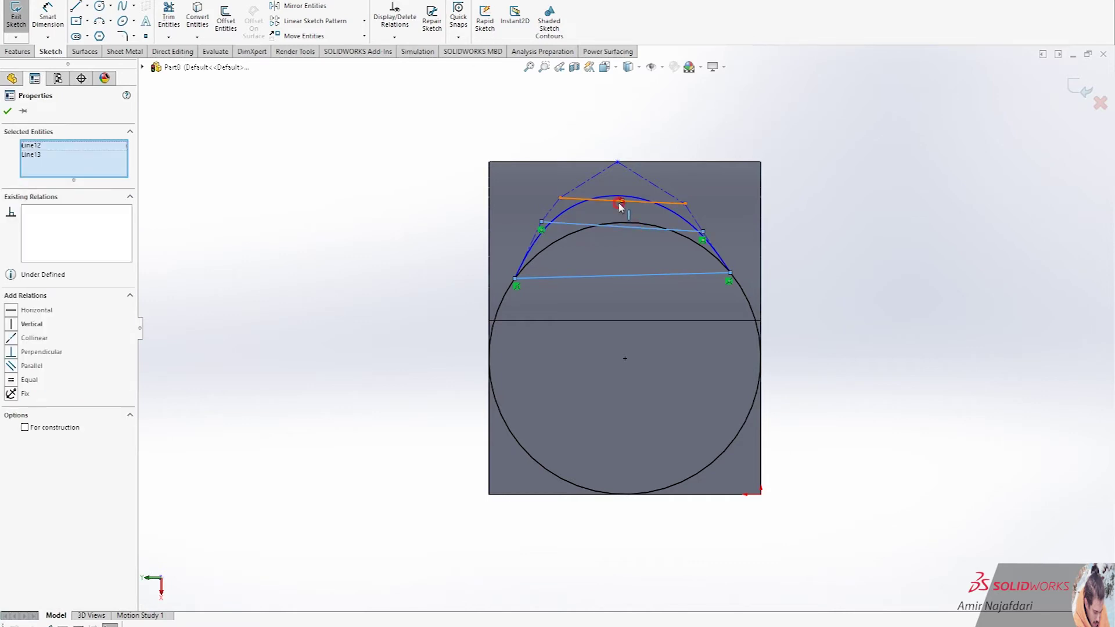
ctrl+click(619, 206)
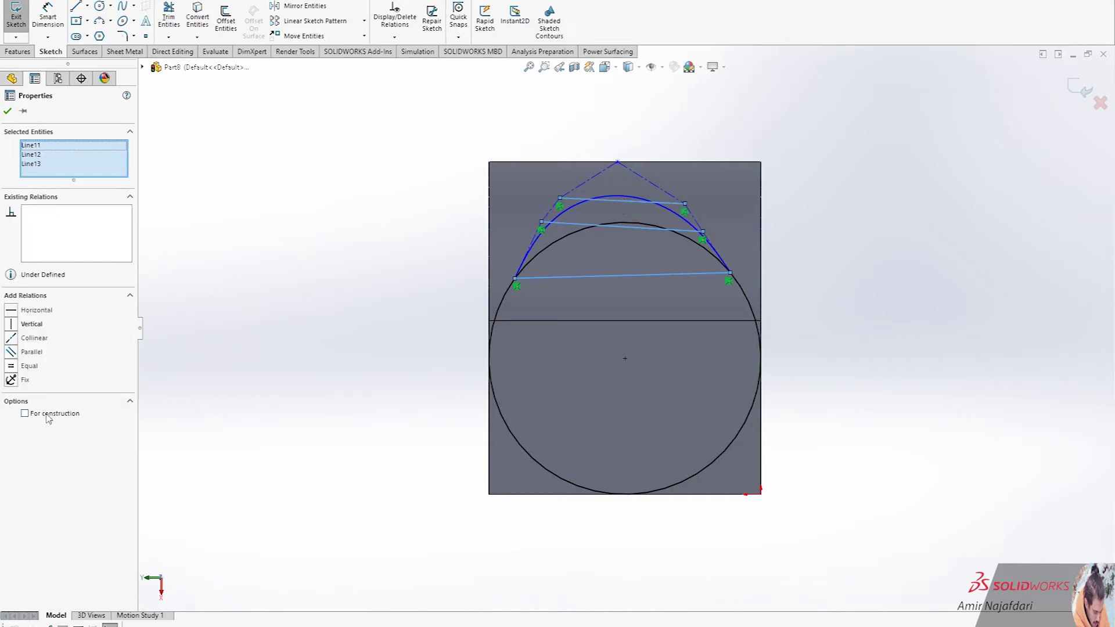
click(47, 416)
click(339, 355)
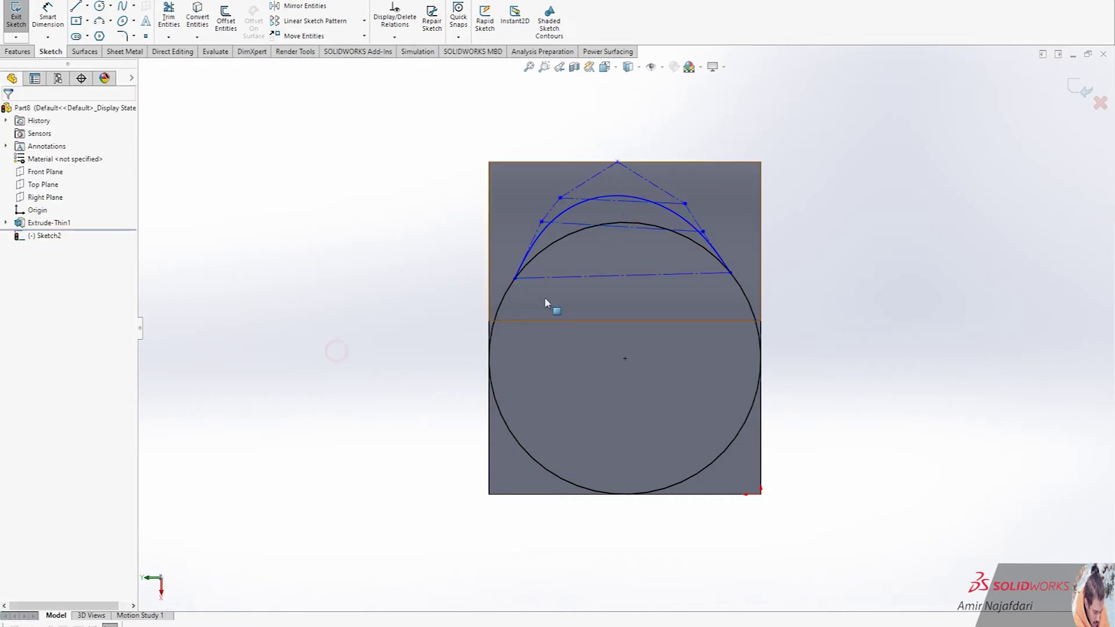
Step: Align the line midpoints, spline apex and circle centre vertically
click(618, 278)
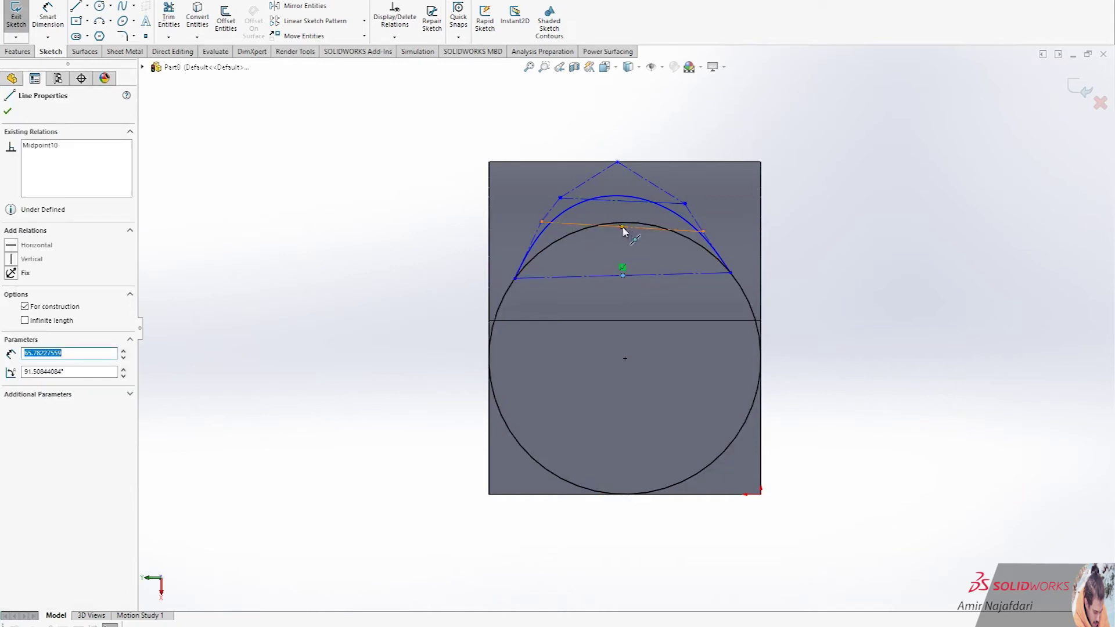
click(621, 224)
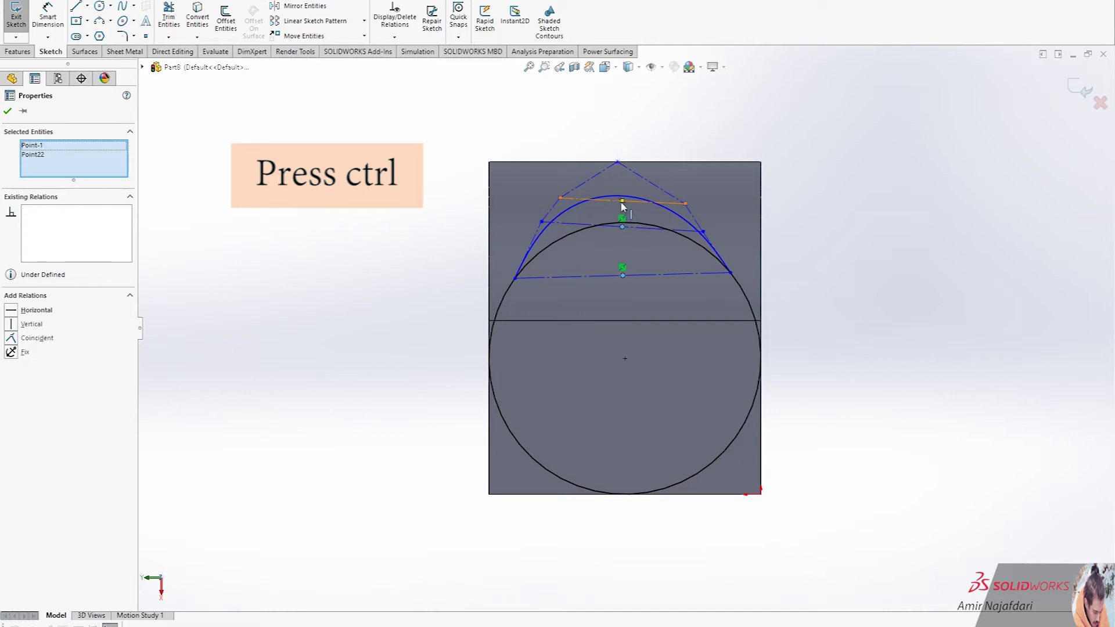
ctrl+click(622, 202)
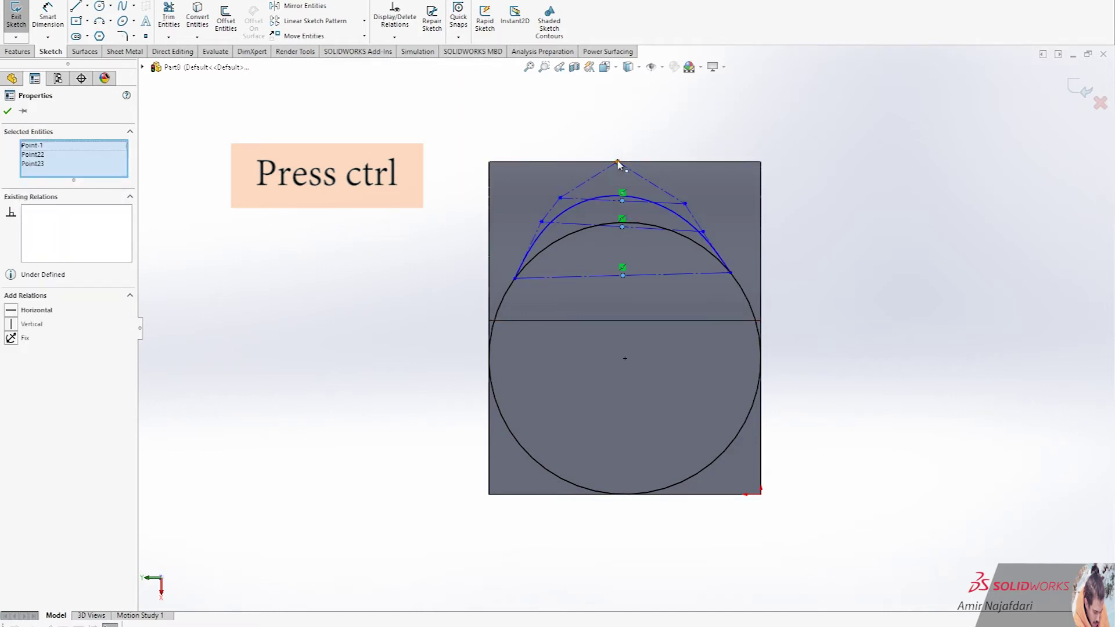
ctrl+click(617, 164)
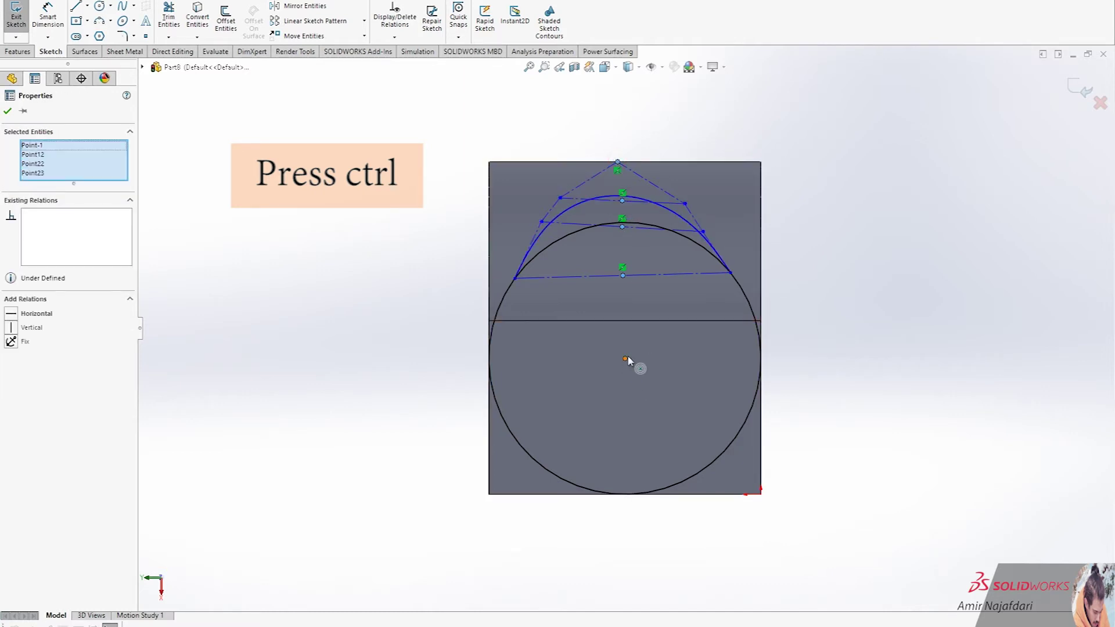
ctrl+click(624, 360)
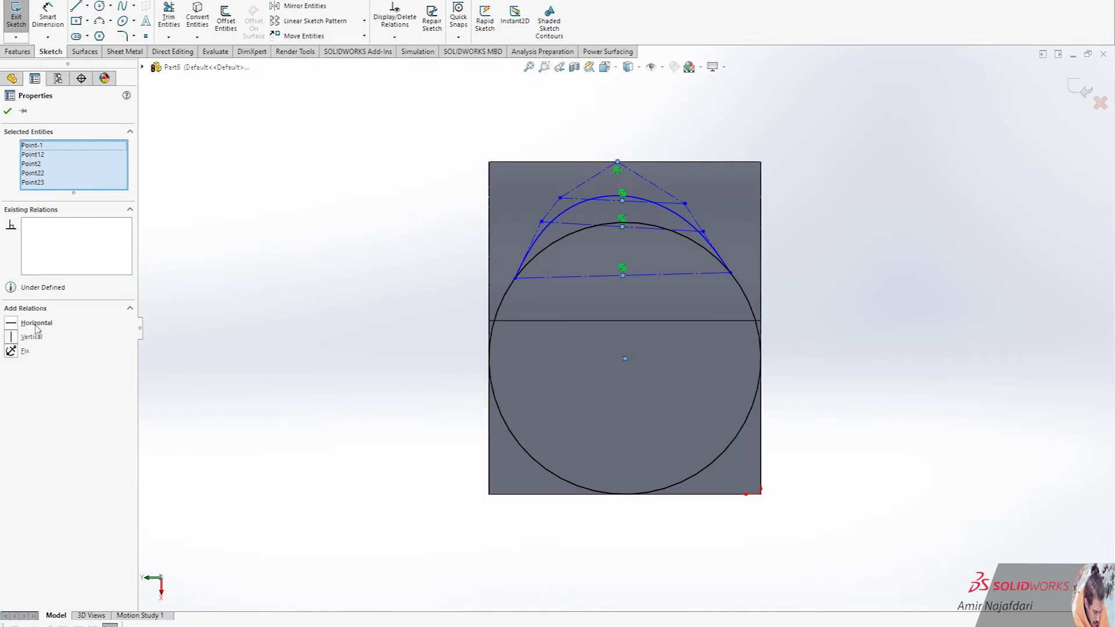
click(36, 324)
Step: Make the three construction lines horizontal
click(327, 327)
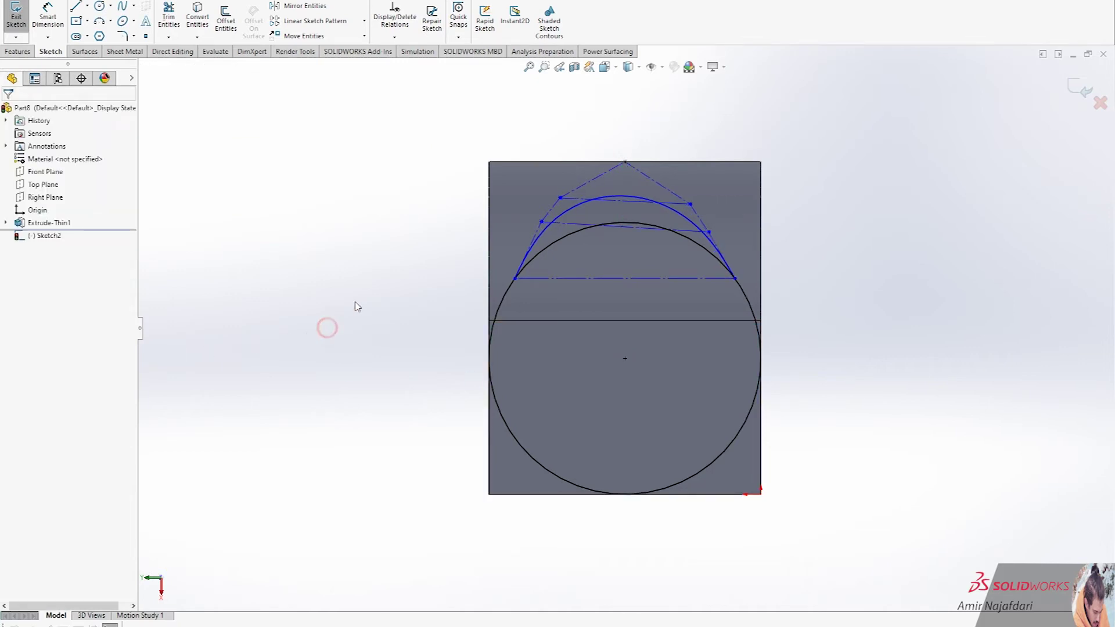
click(608, 202)
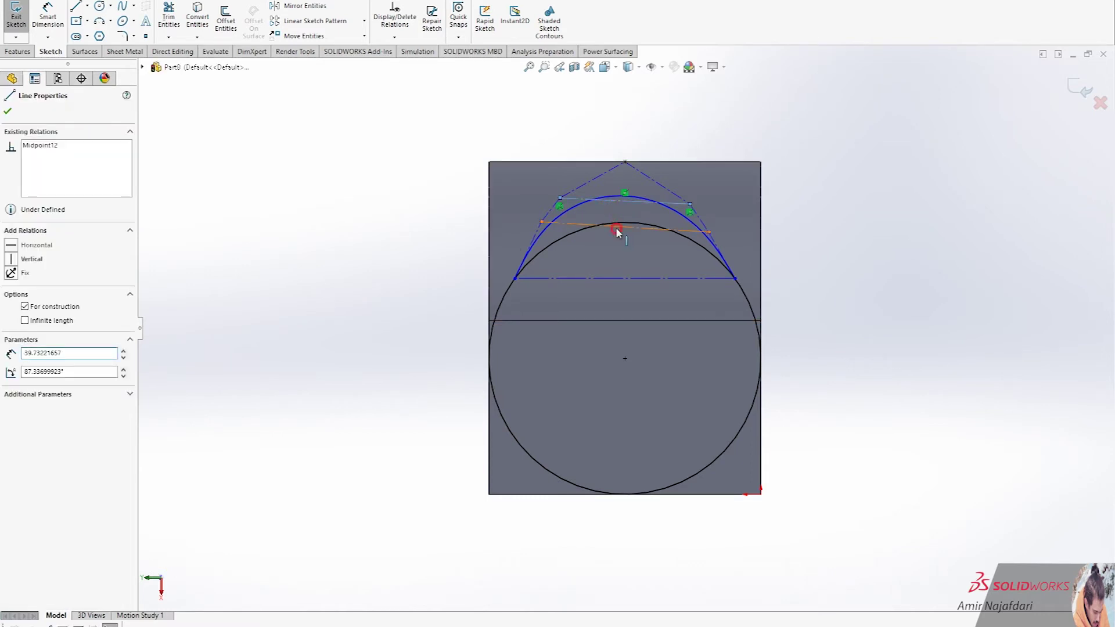
ctrl+click(616, 228)
ctrl+click(619, 281)
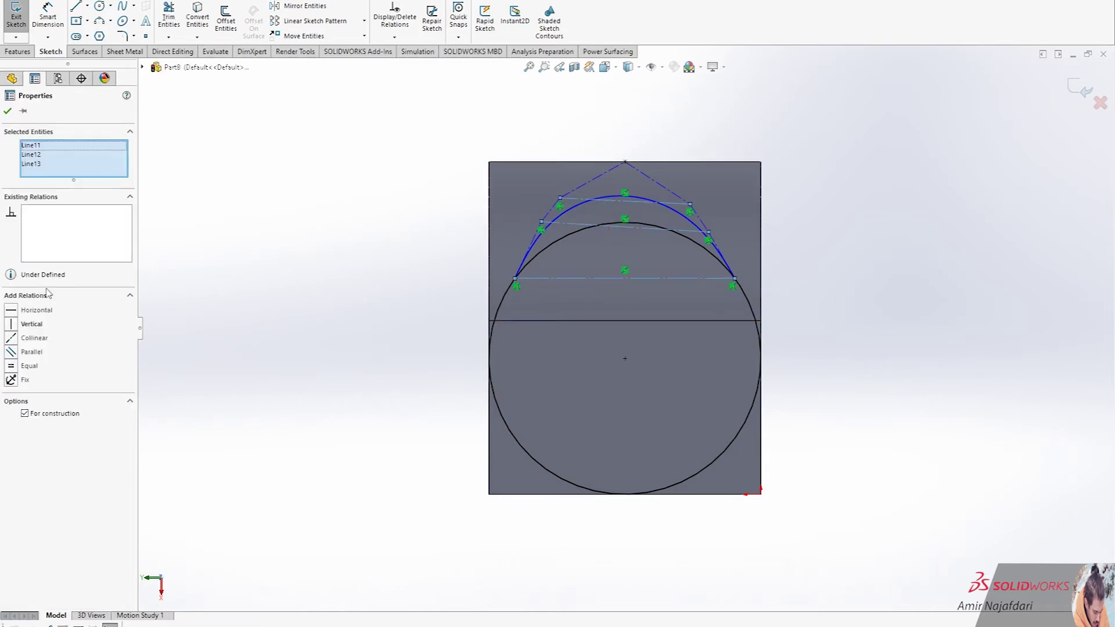
click(37, 327)
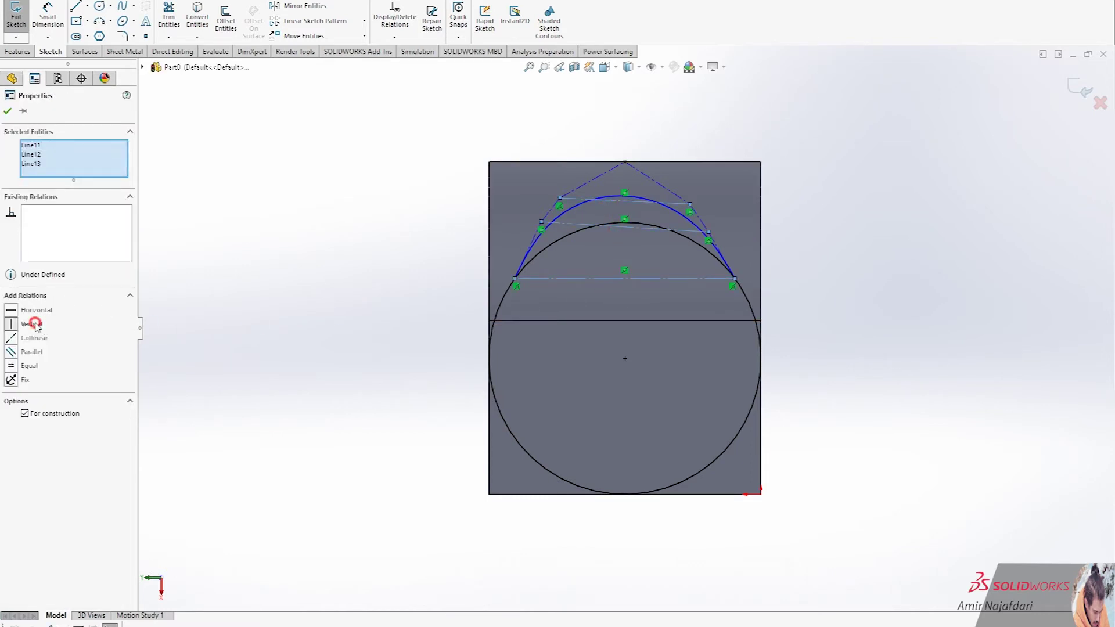
click(311, 339)
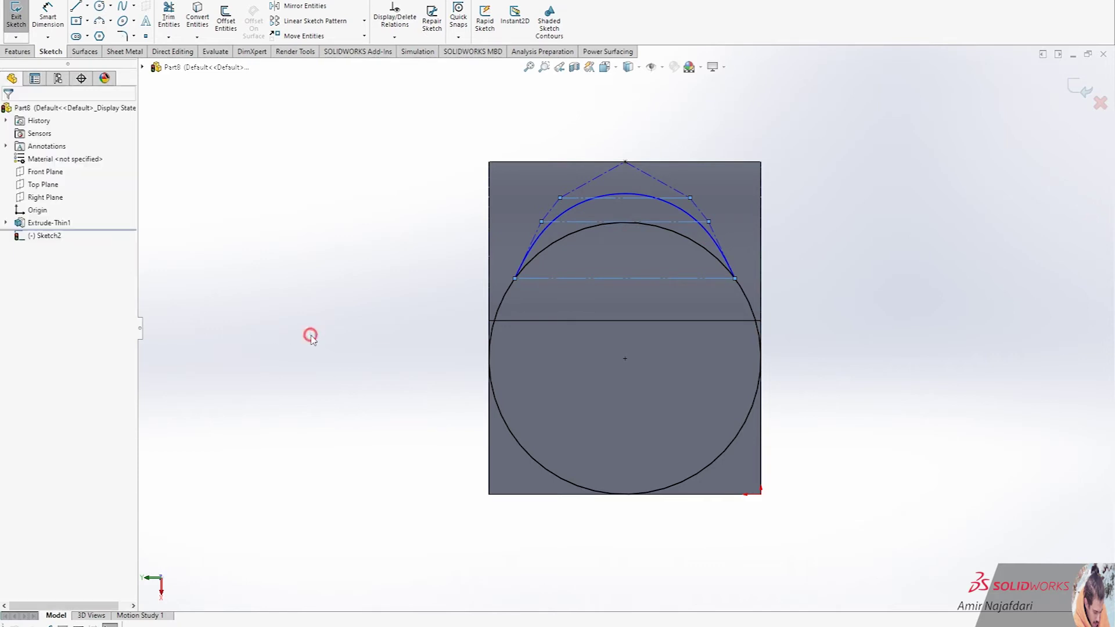
Step: Make the spline tangent to the circle
click(526, 265)
ctrl+click(508, 296)
click(12, 311)
click(195, 355)
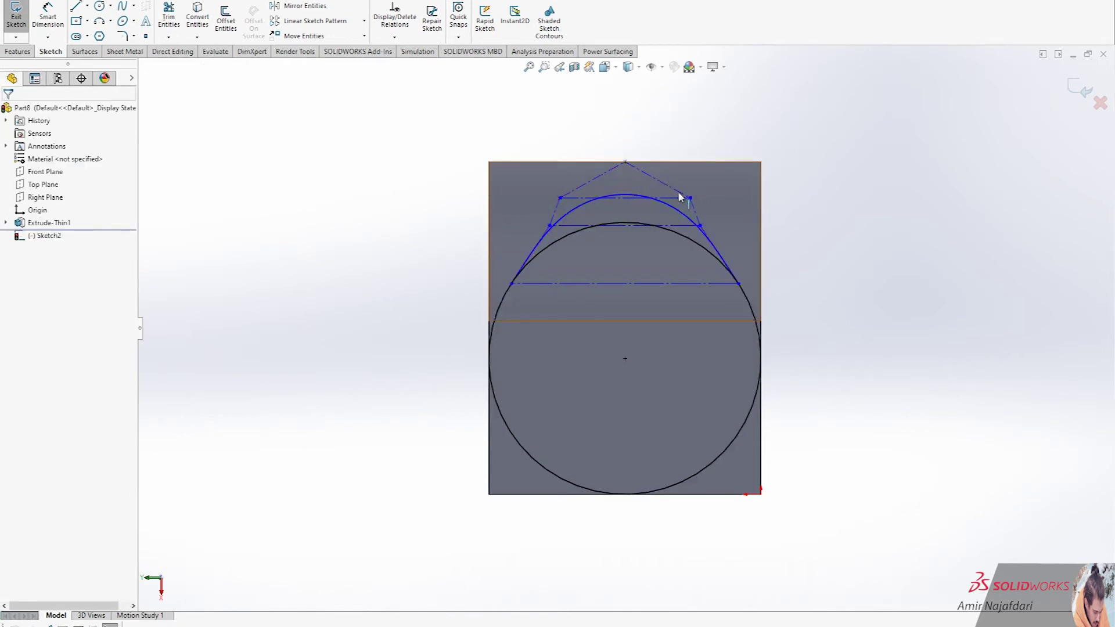
Step: Drag a spline control point up and inward to form a pointed teardrop top
drag(690, 196, 653, 179)
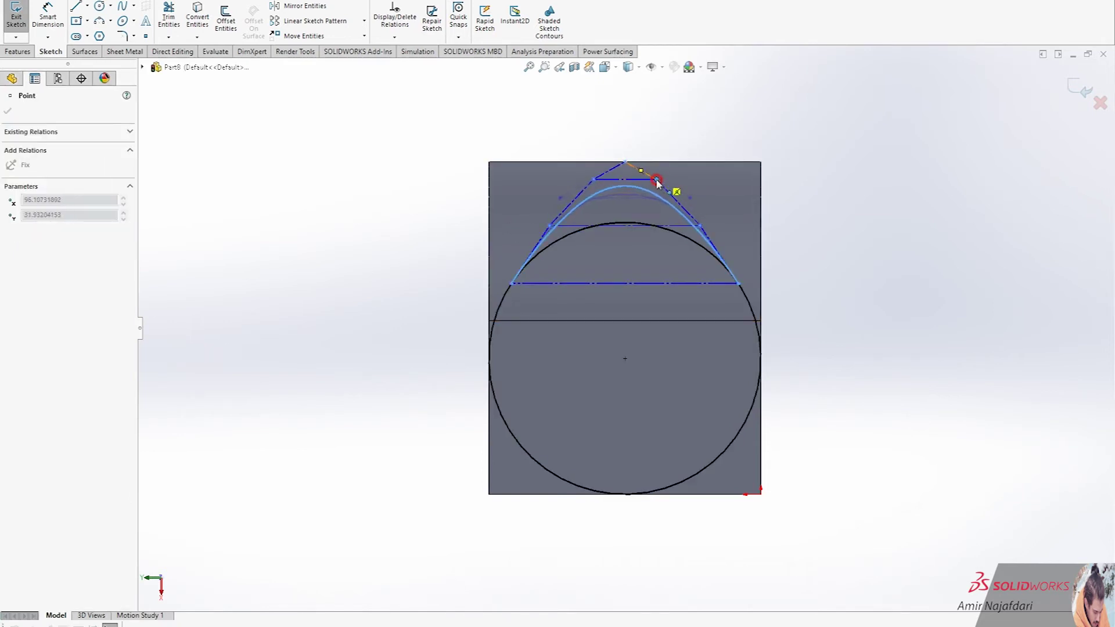
drag(652, 179, 647, 174)
click(857, 268)
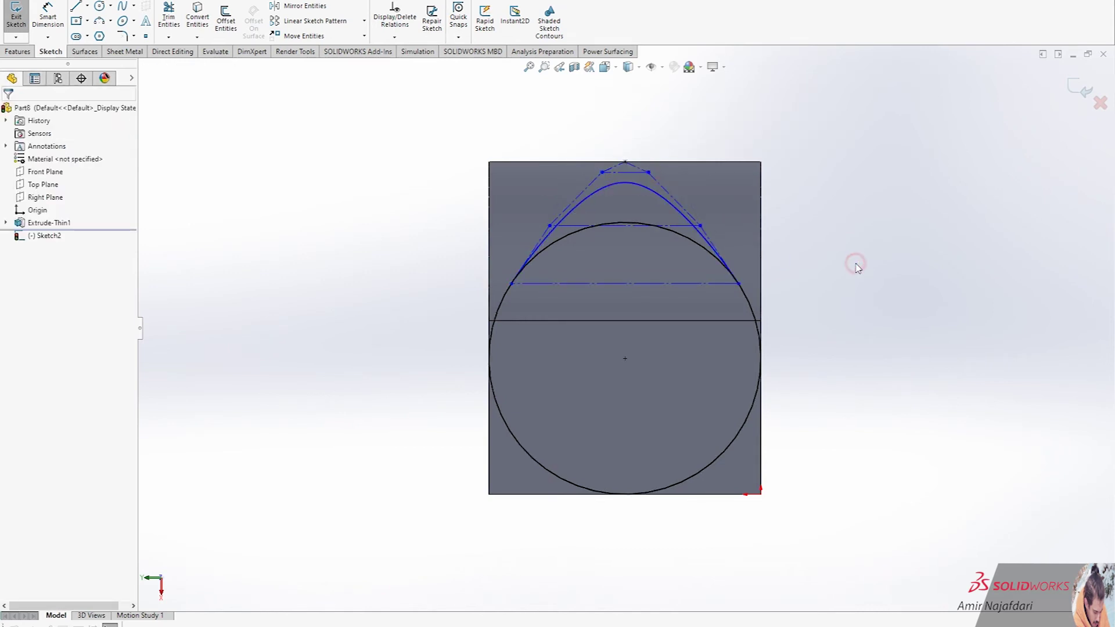
Step: Convert the face's left, right and bottom edges into sketch entities
click(199, 27)
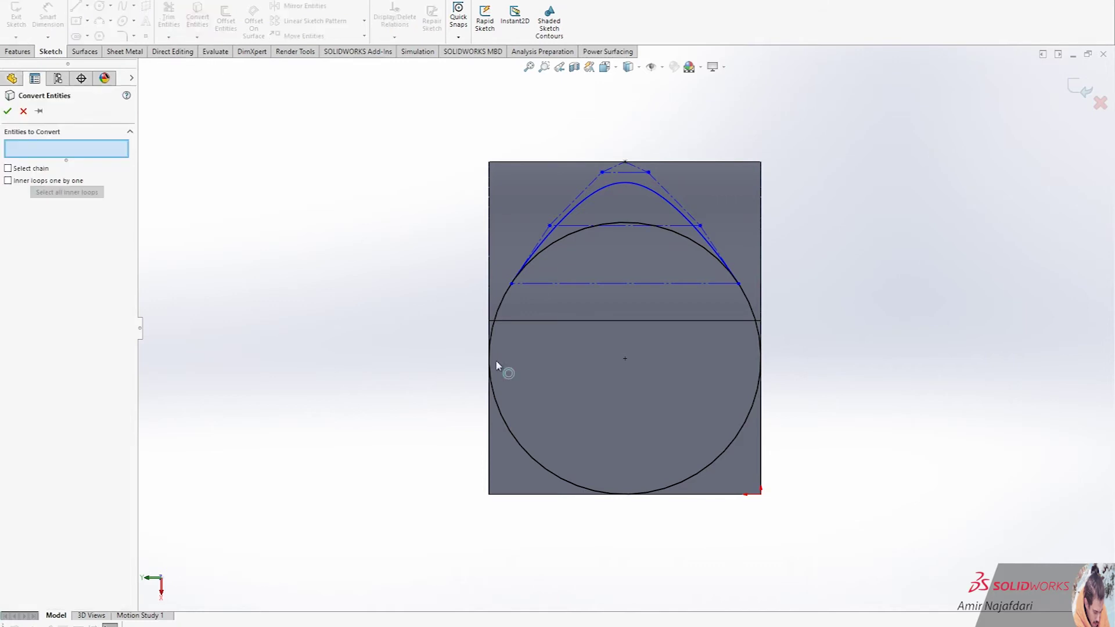
click(490, 439)
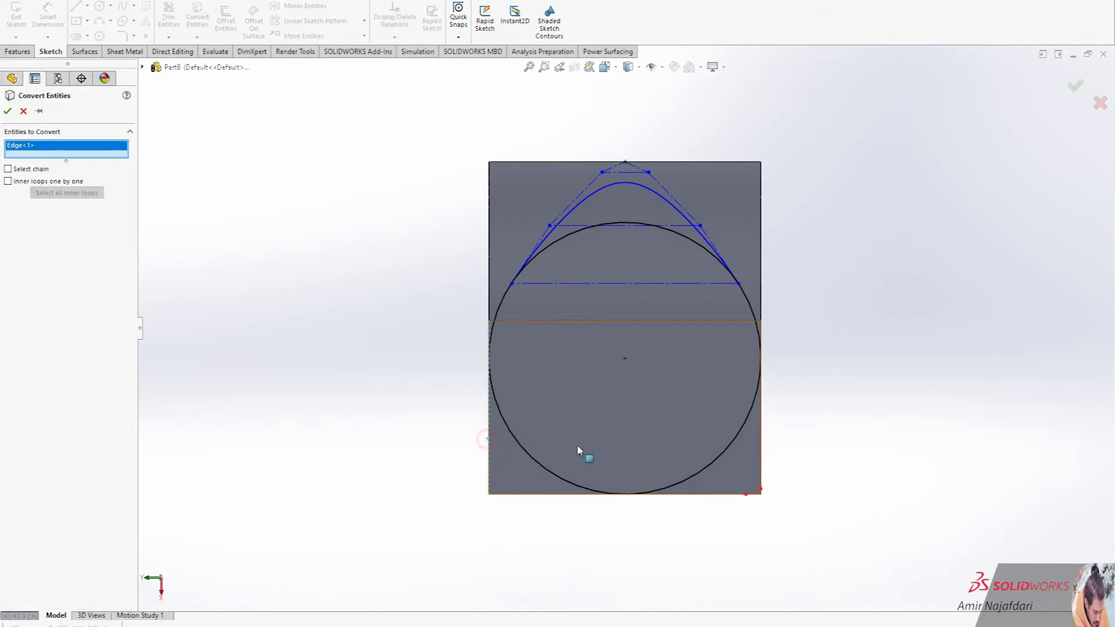
click(760, 433)
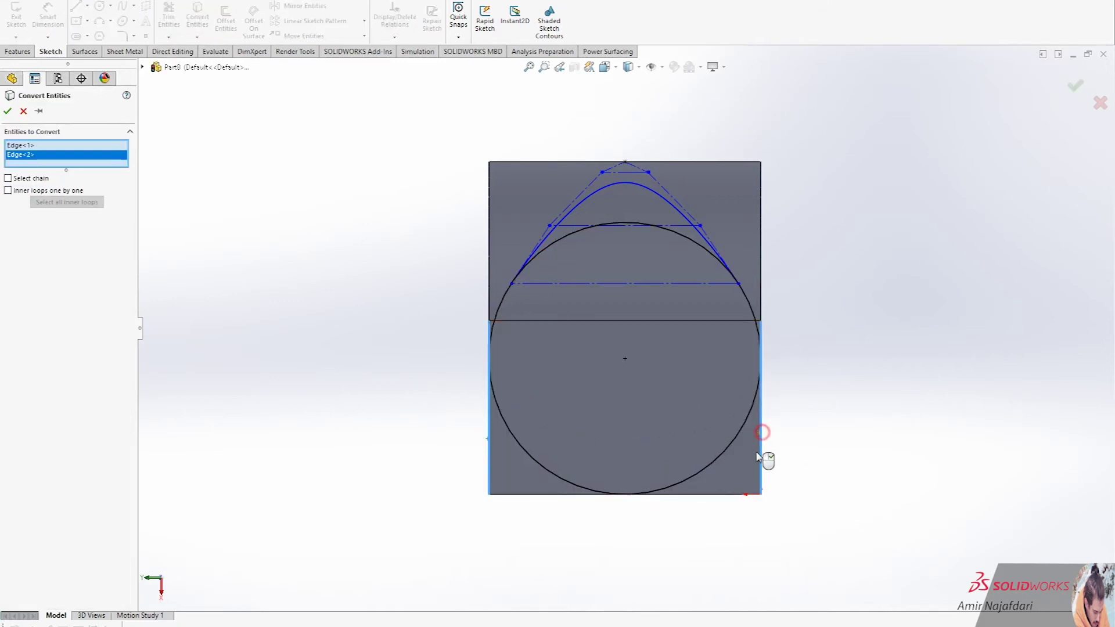
click(749, 496)
click(6, 111)
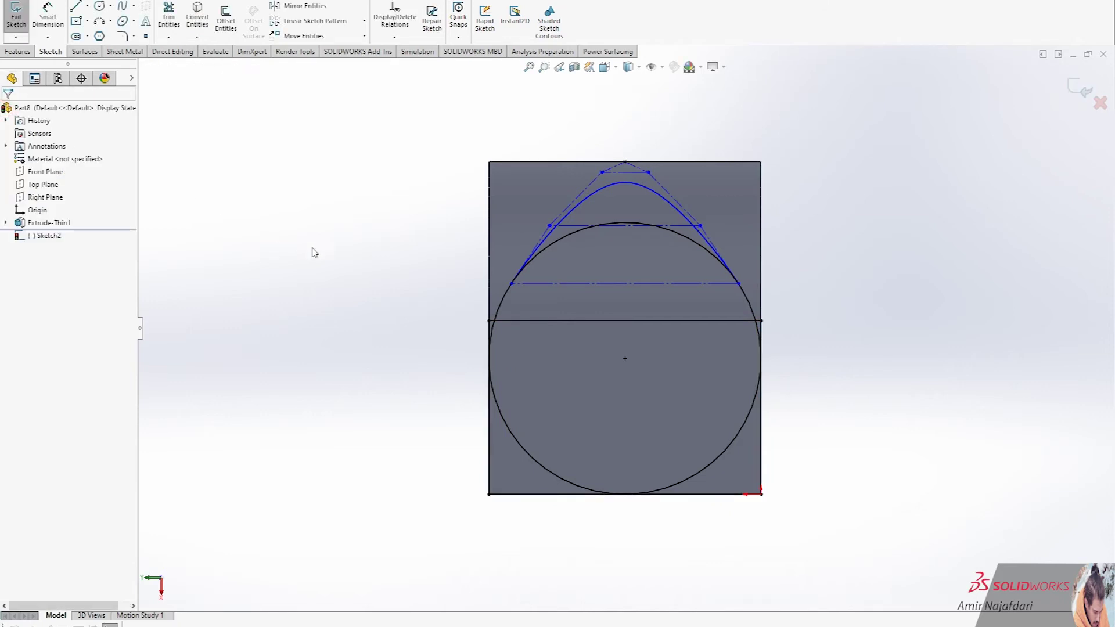
Step: Draw a line along the top edge from corner to corner
click(489, 163)
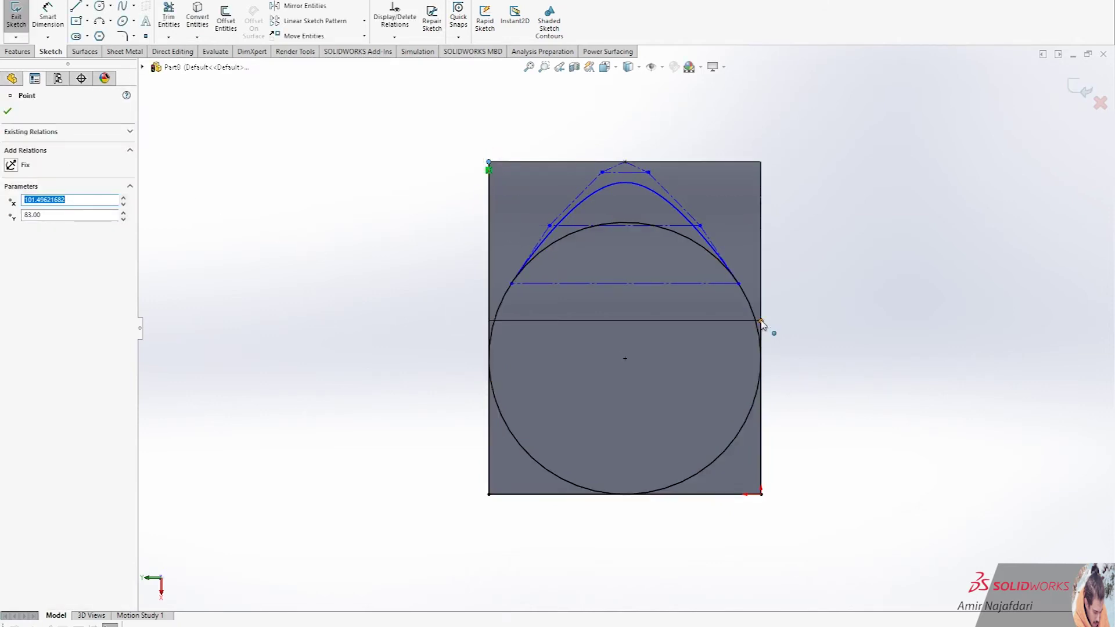
click(761, 163)
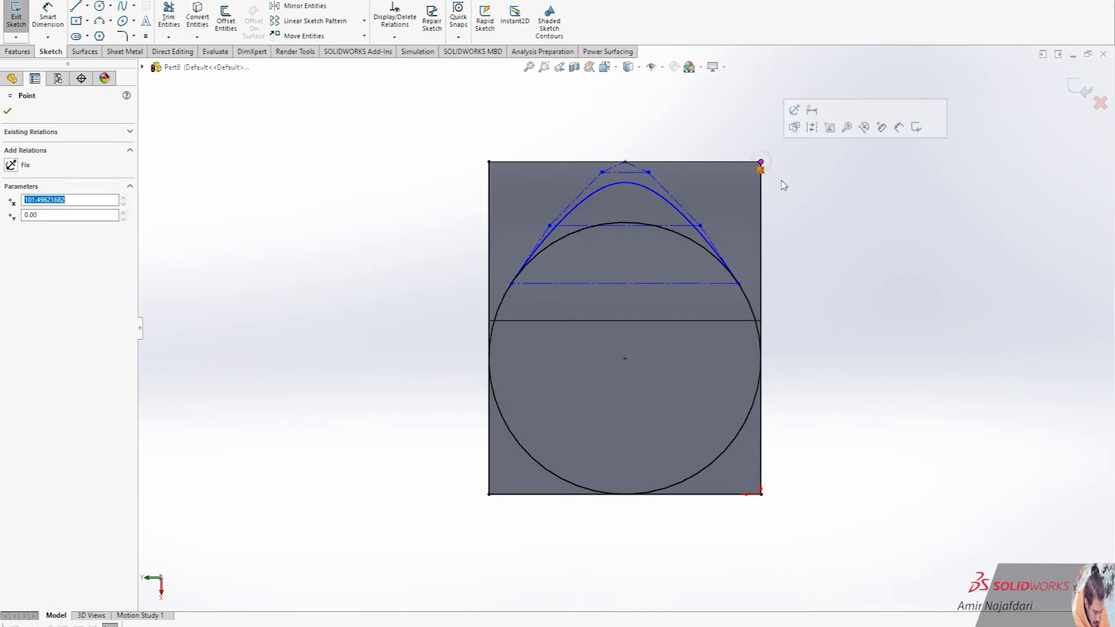
click(784, 184)
click(76, 8)
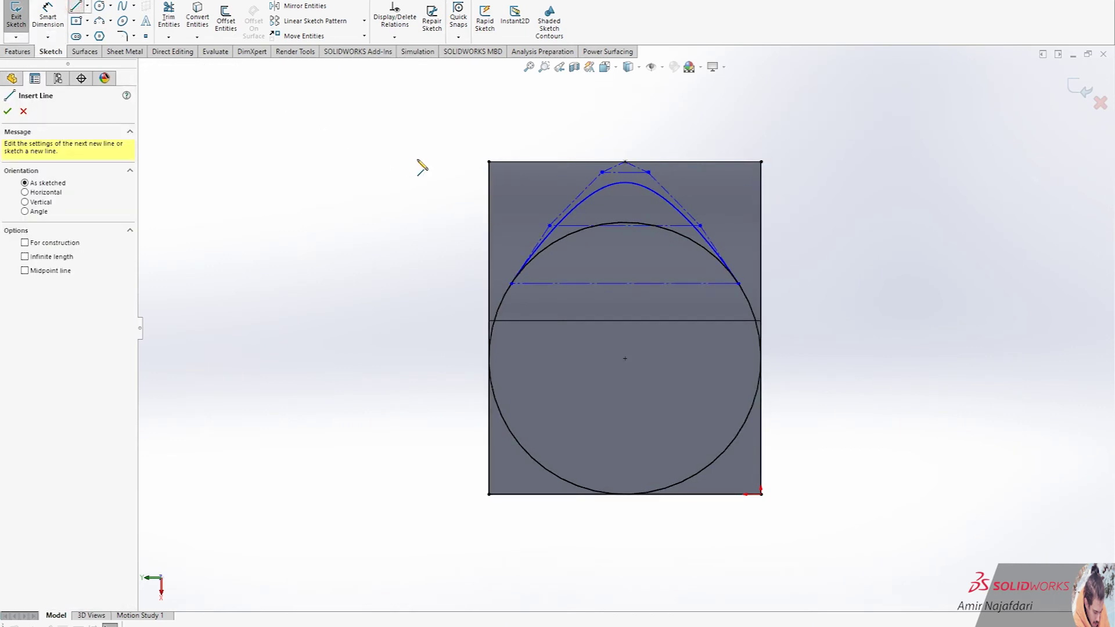
click(488, 164)
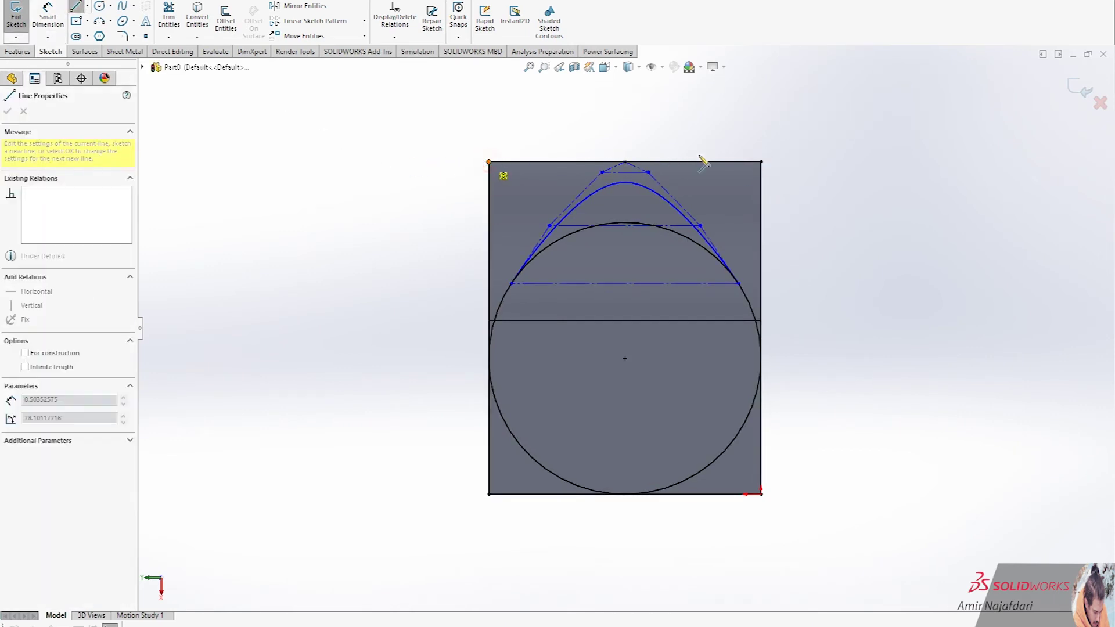
click(760, 163)
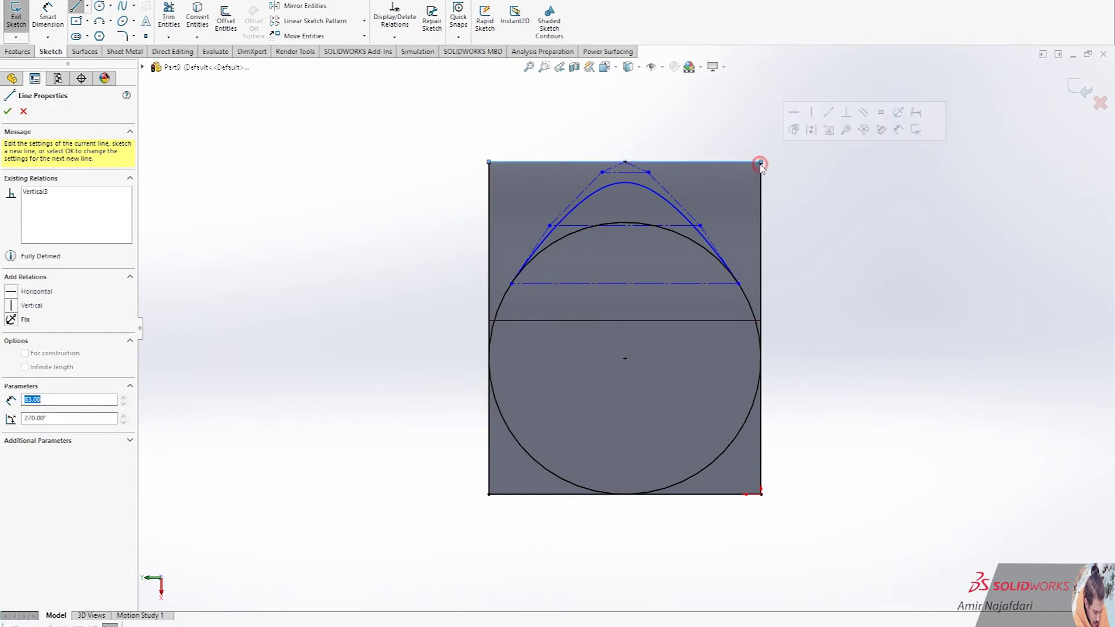
right_click(552, 127)
click(584, 132)
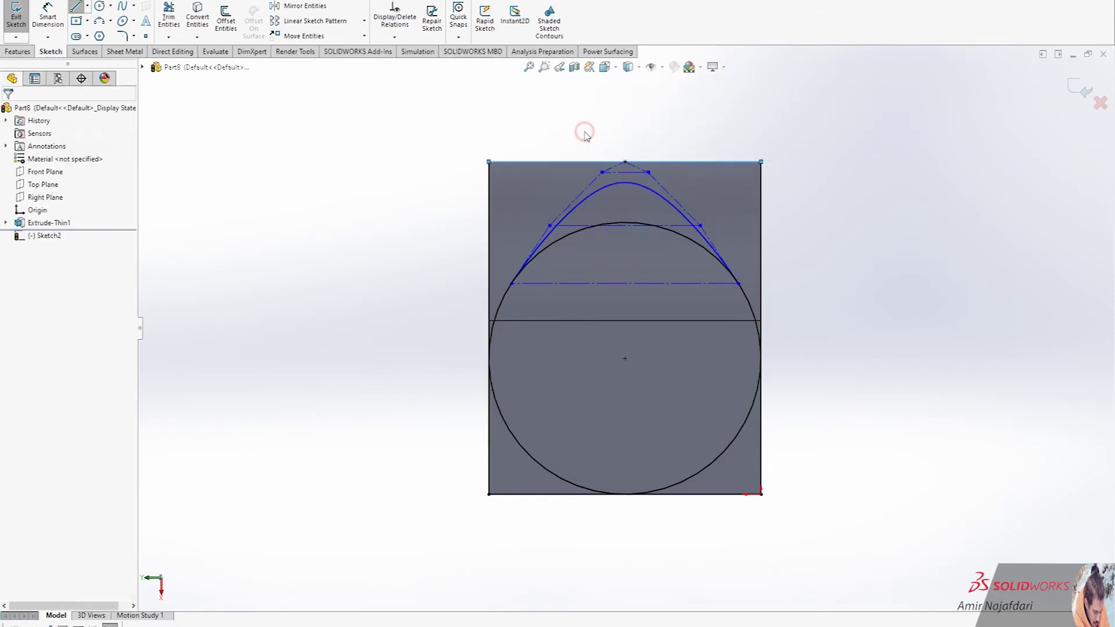
Step: Start an Extruded Cut on the outer sketch regions, leaving out the circle contour
click(16, 53)
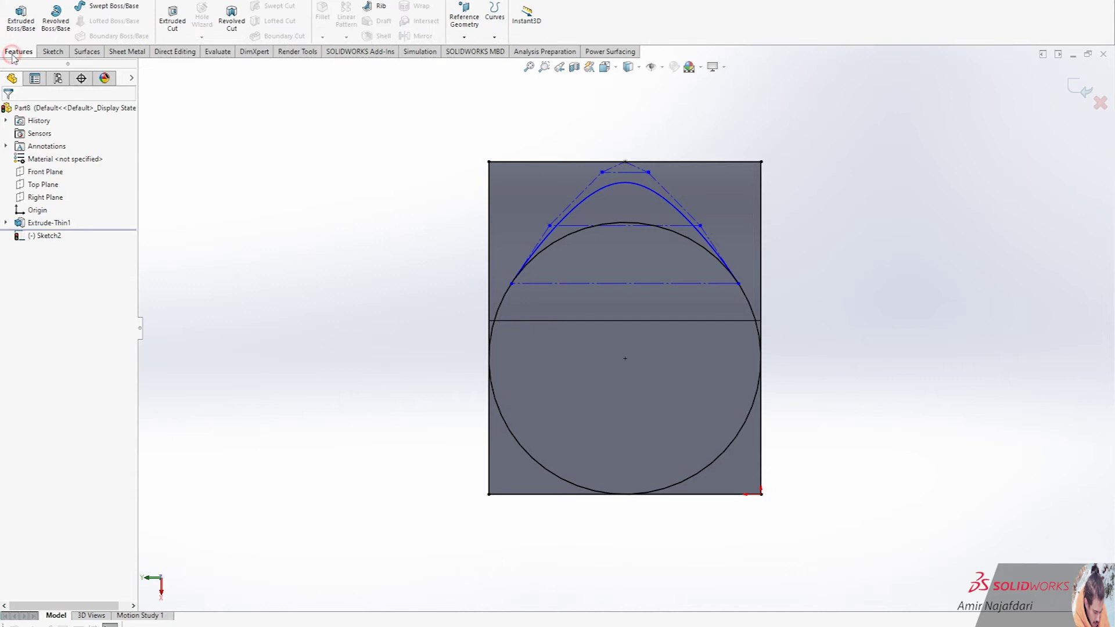
click(185, 27)
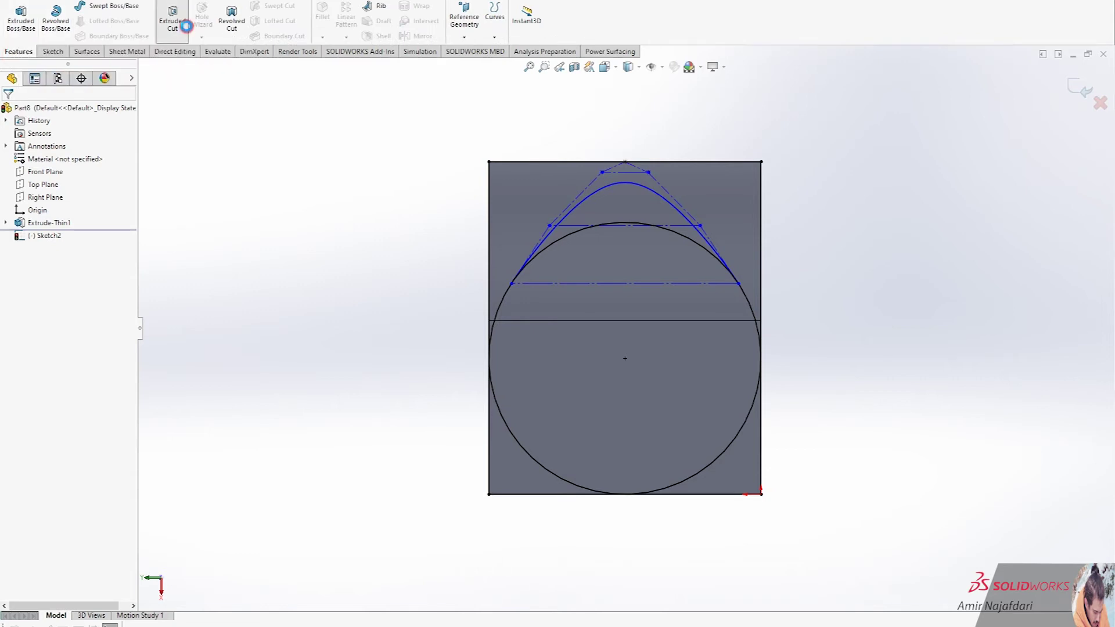
click(538, 215)
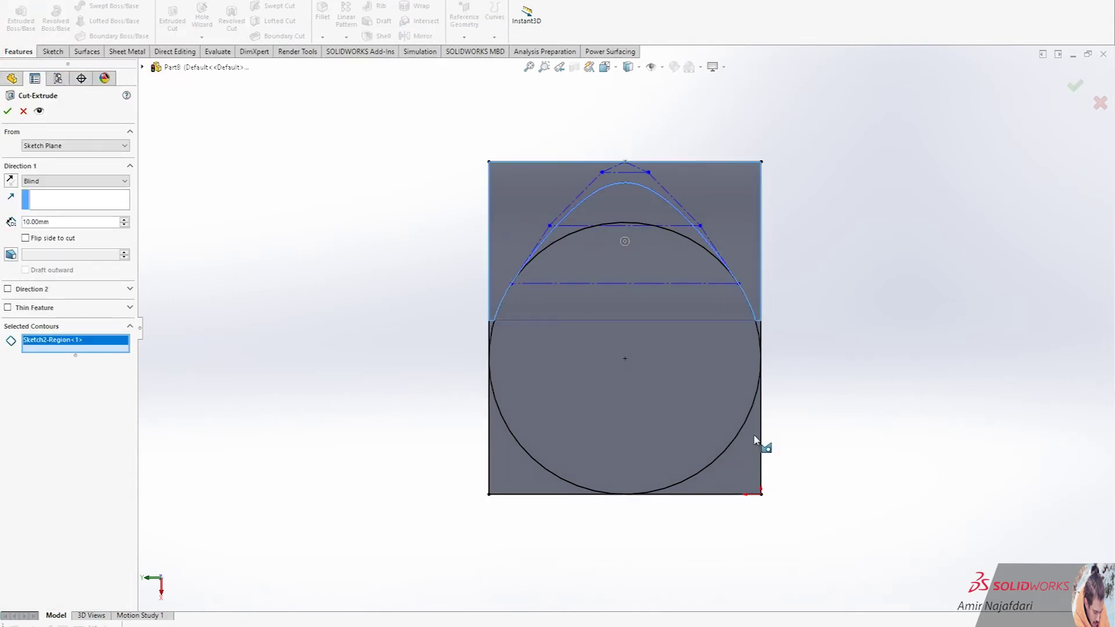
click(753, 461)
click(540, 484)
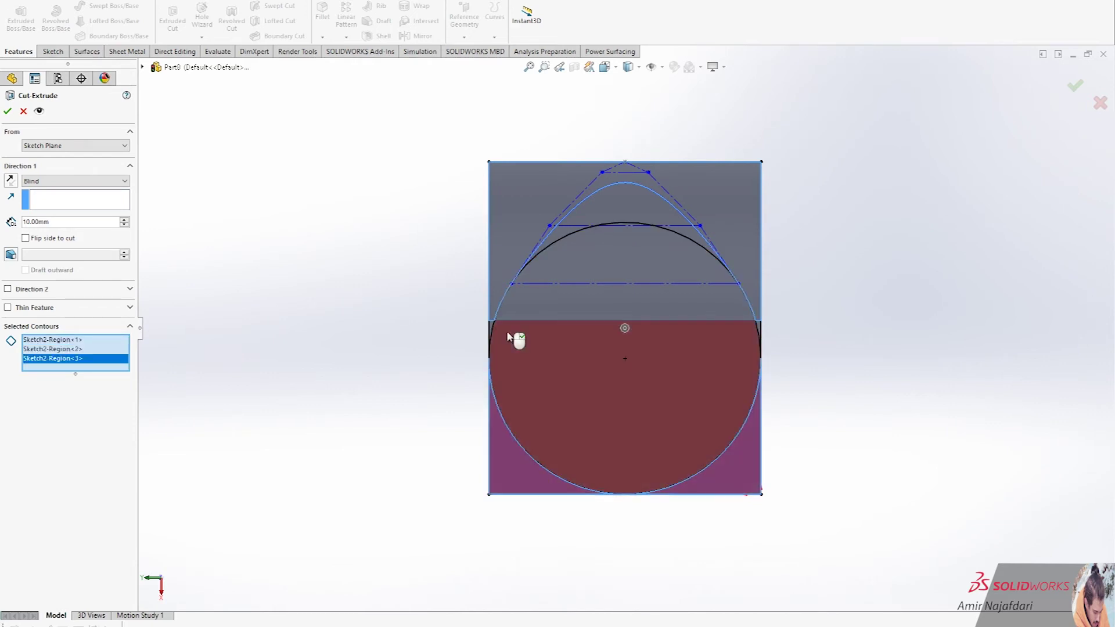
scroll(514, 336, down, 3)
click(507, 320)
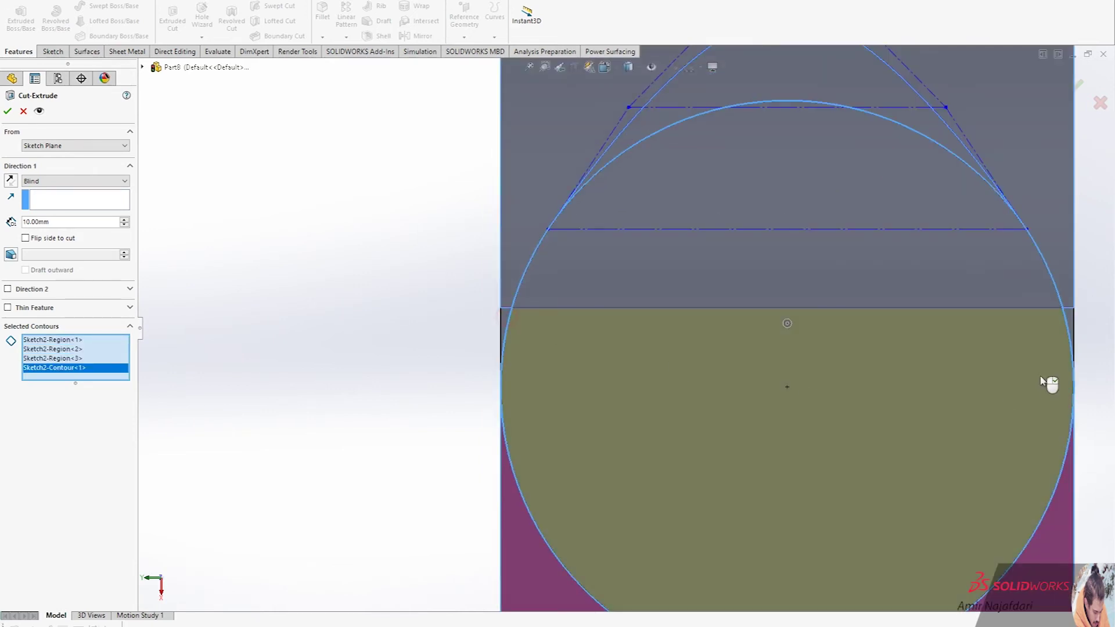
scroll(996, 373, down, 3)
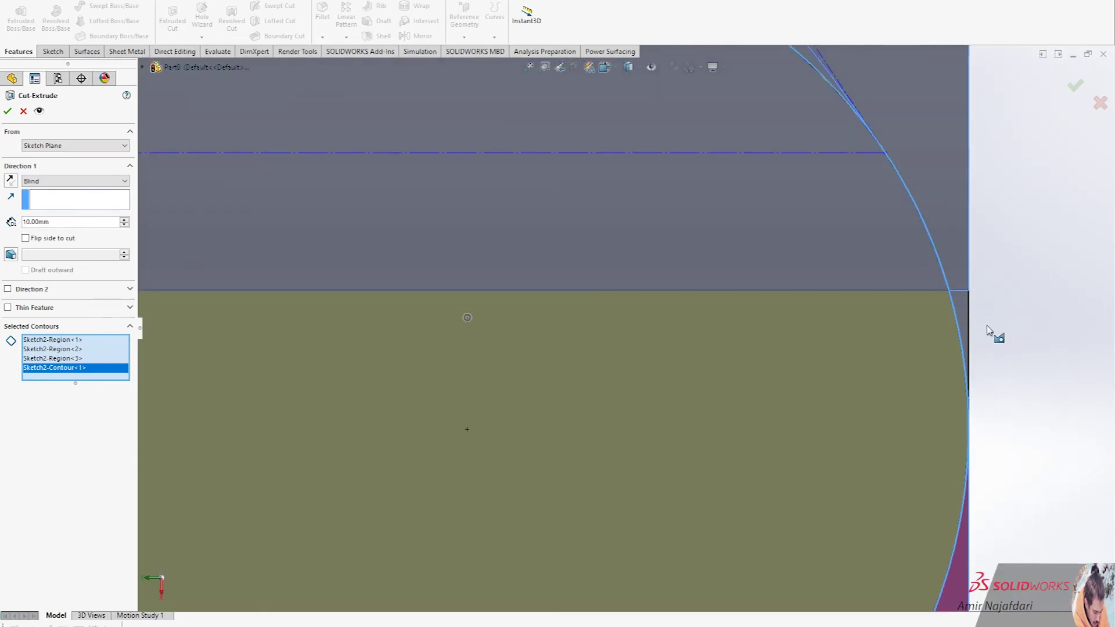
click(965, 299)
scroll(711, 402, up, 3)
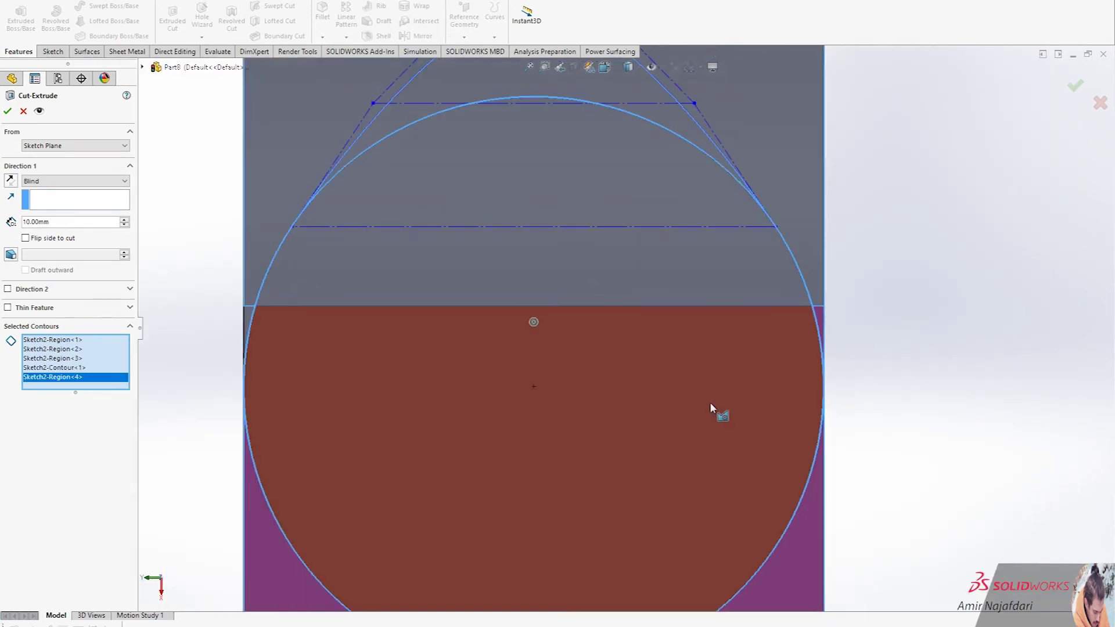
scroll(478, 422, up, 2)
click(53, 368)
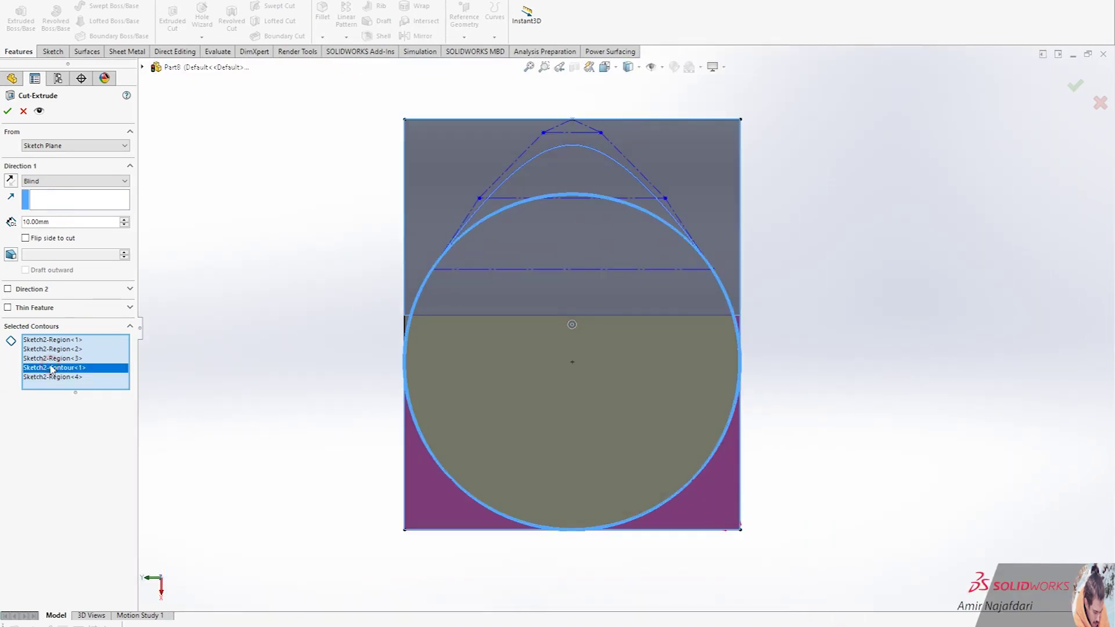
key(Delete)
scroll(442, 324, down, 3)
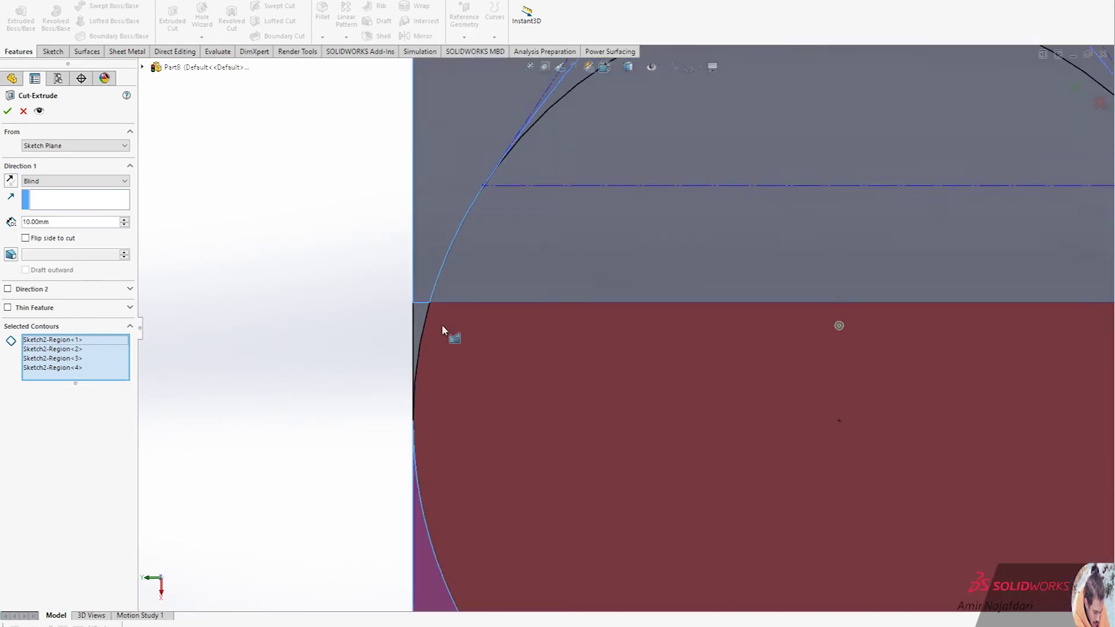
scroll(442, 324, down, 1)
click(436, 315)
scroll(535, 346, up, 2)
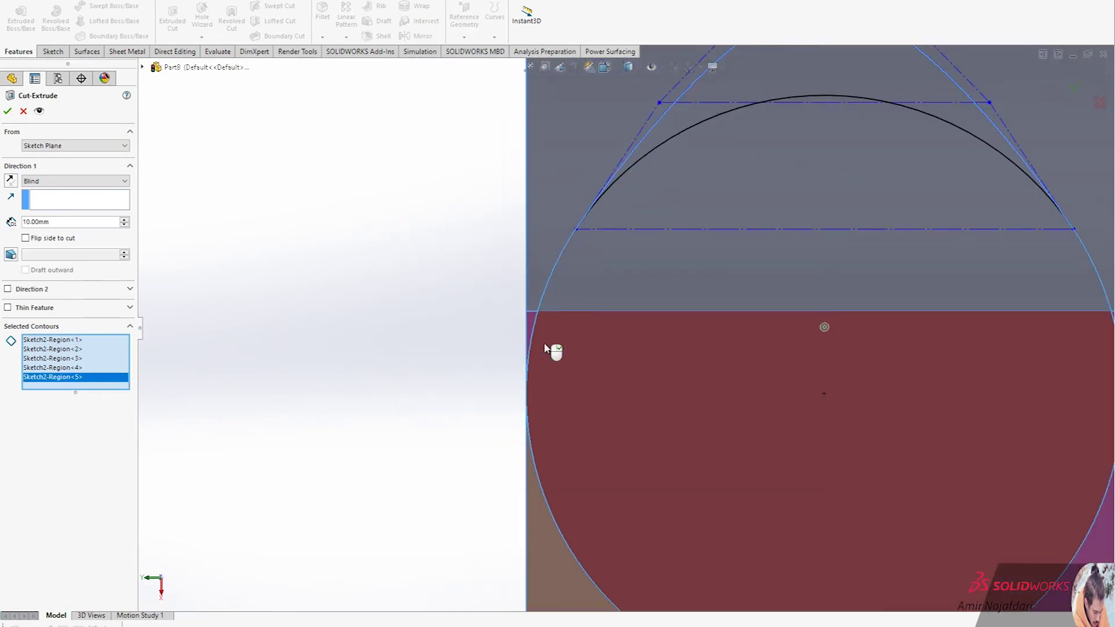
scroll(552, 348, up, 2)
Step: Add a 35 mm Blind second direction and finish the cut
middle_drag(634, 406, 203, 357)
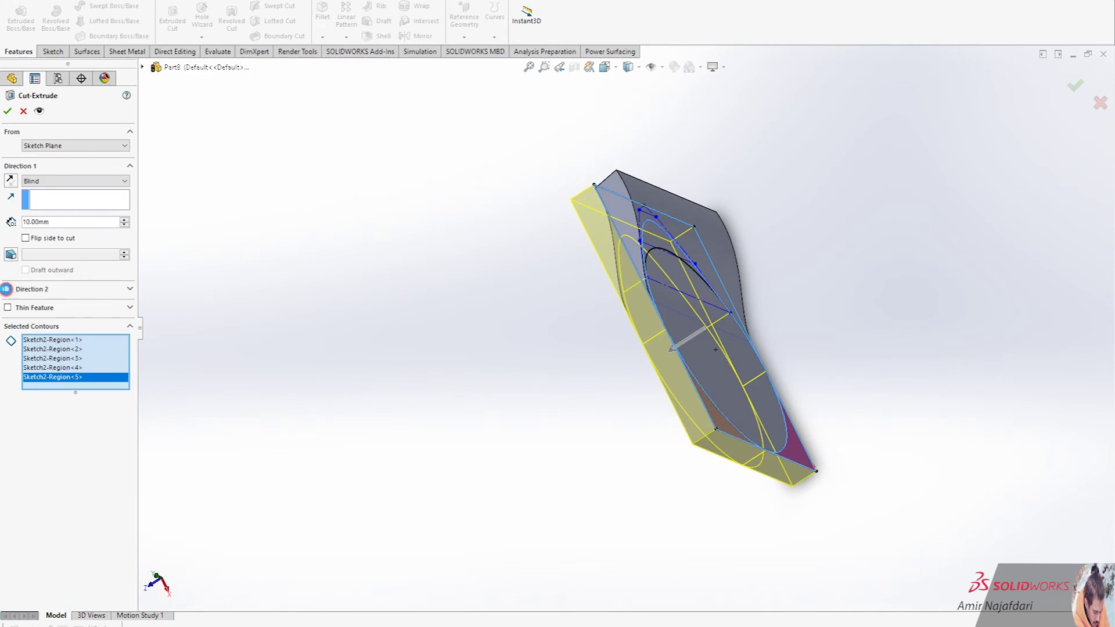
click(7, 289)
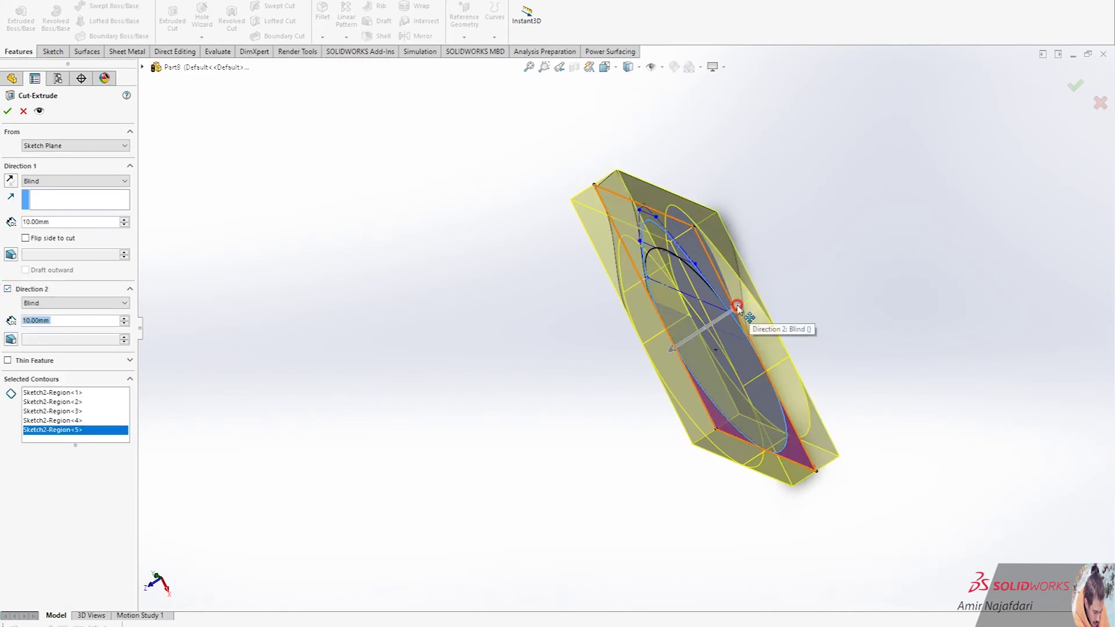
drag(739, 309, 790, 281)
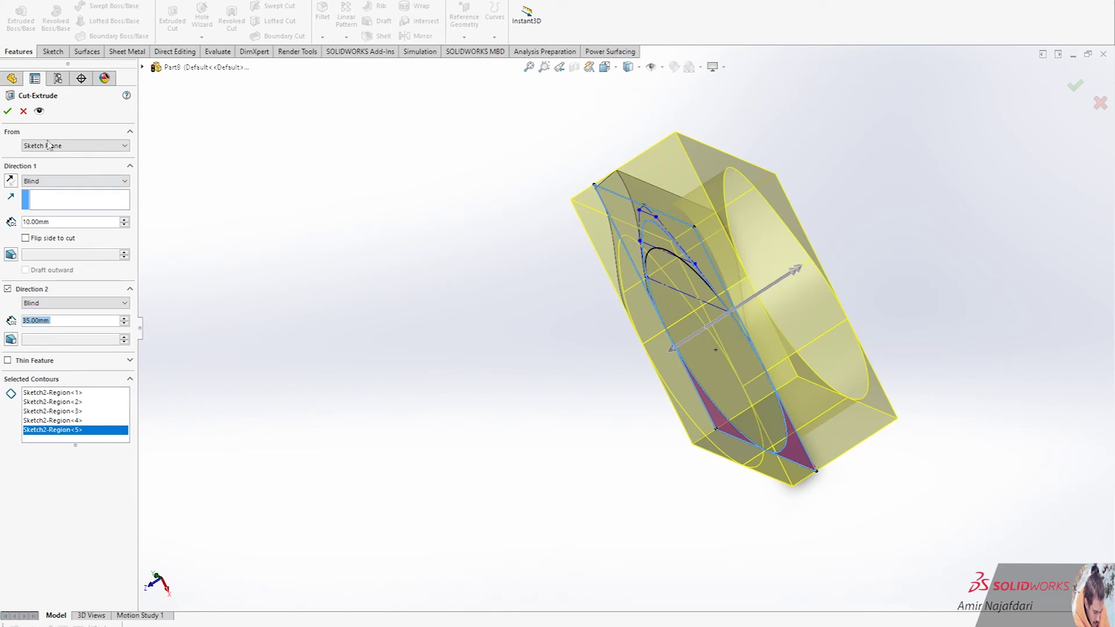
key(Return)
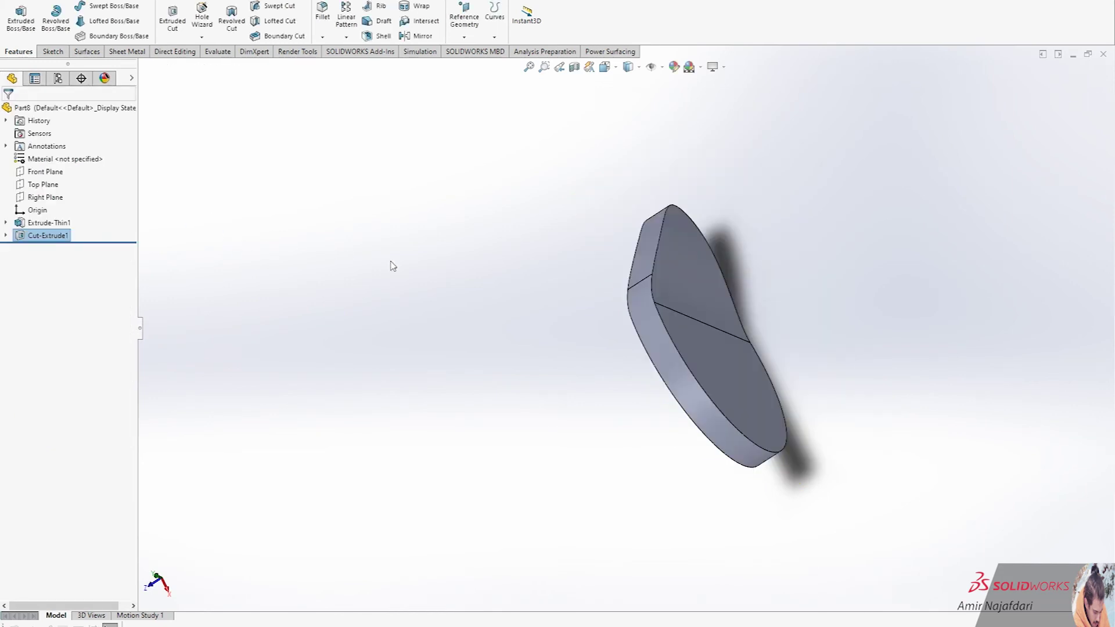
Step: Start a new sketch on the front face of the teardrop plate
mouse_move(575, 291)
middle_down()
mouse_move(805, 391)
mouse_move(628, 468)
middle_up()
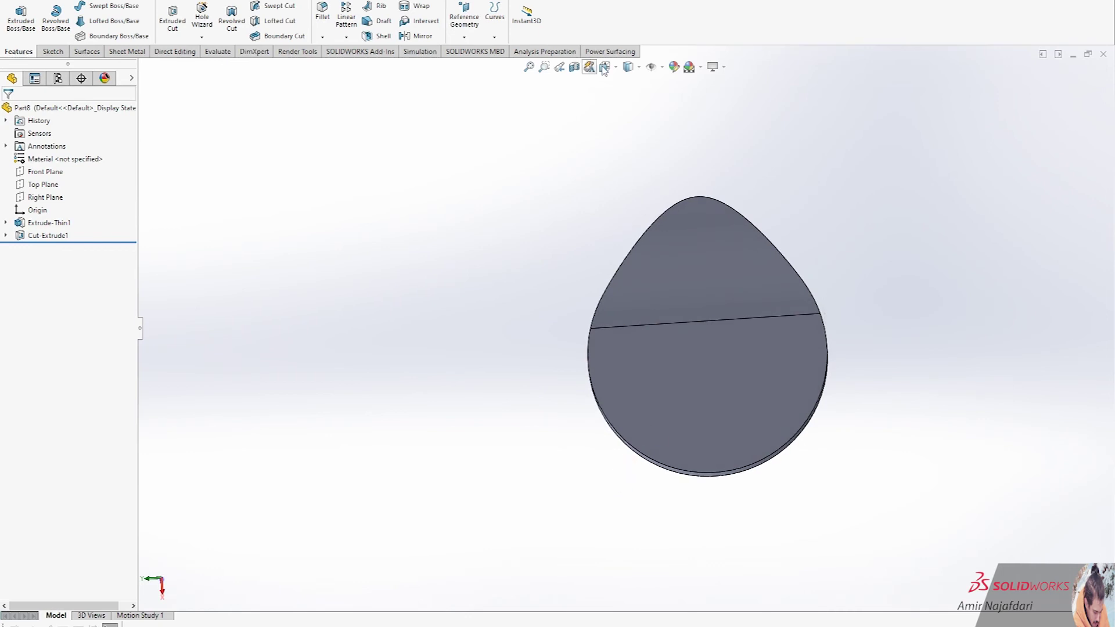
click(628, 67)
click(519, 404)
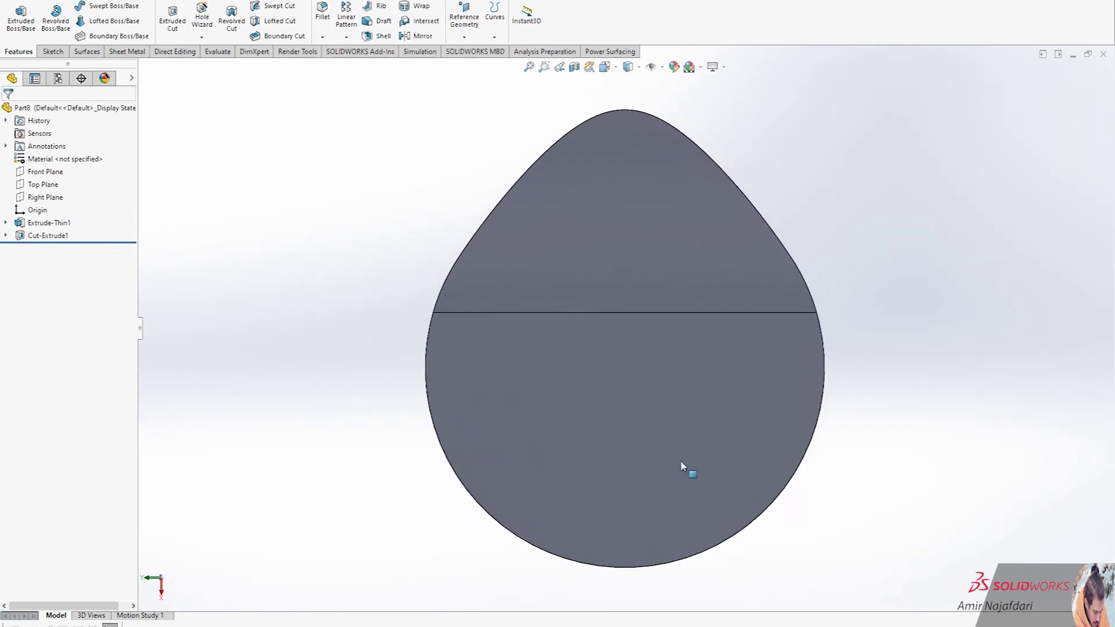
click(672, 480)
click(716, 448)
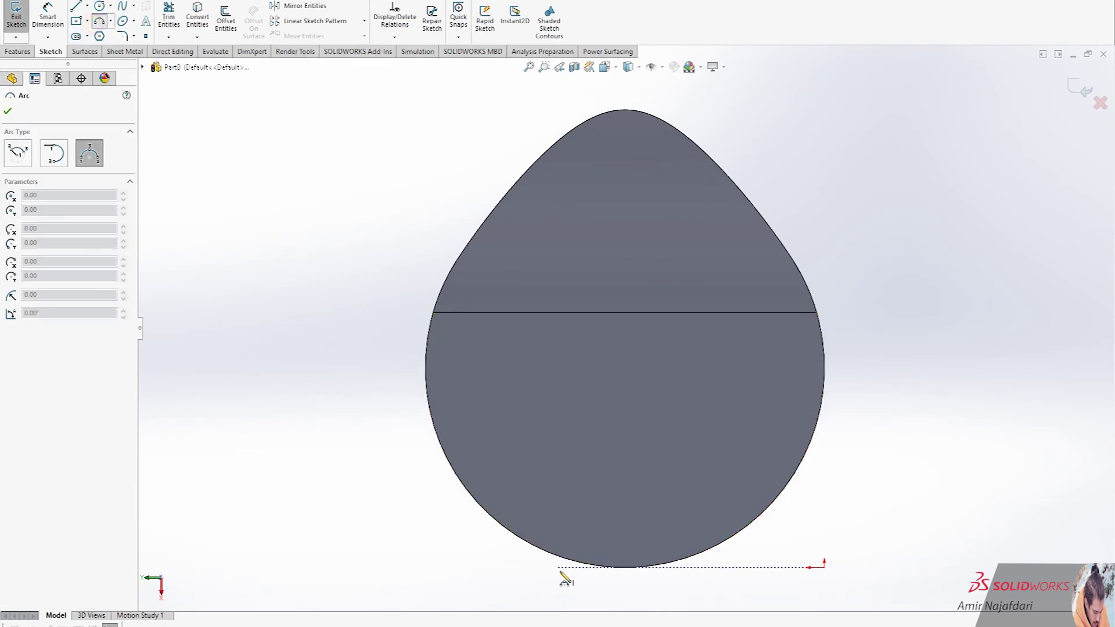
Step: Draw a small arc across the bottom edge of the face
click(556, 554)
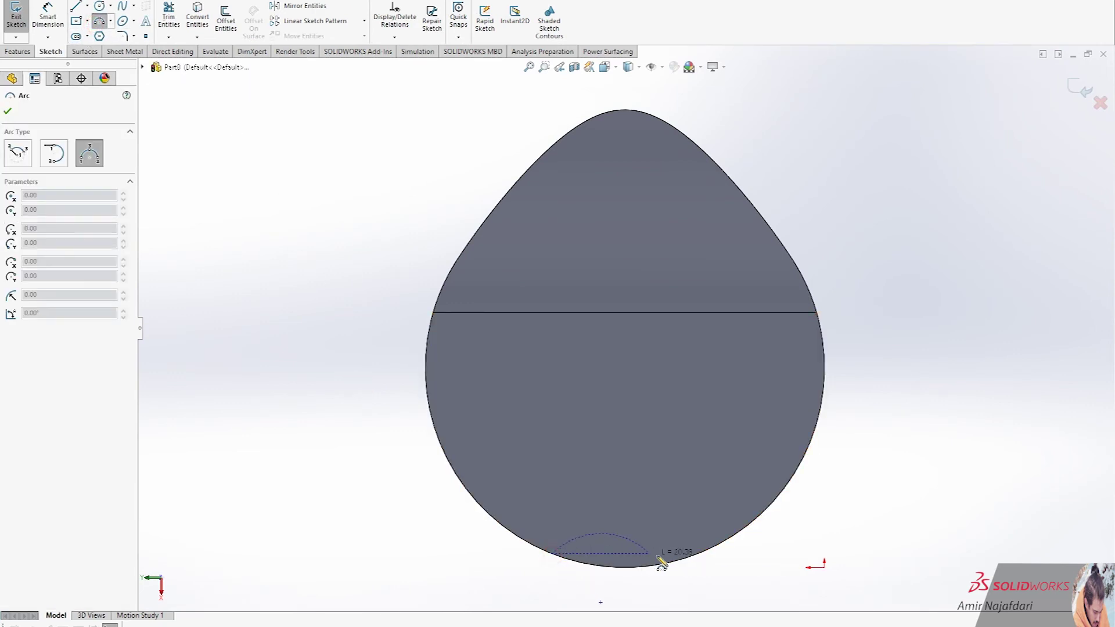
click(697, 555)
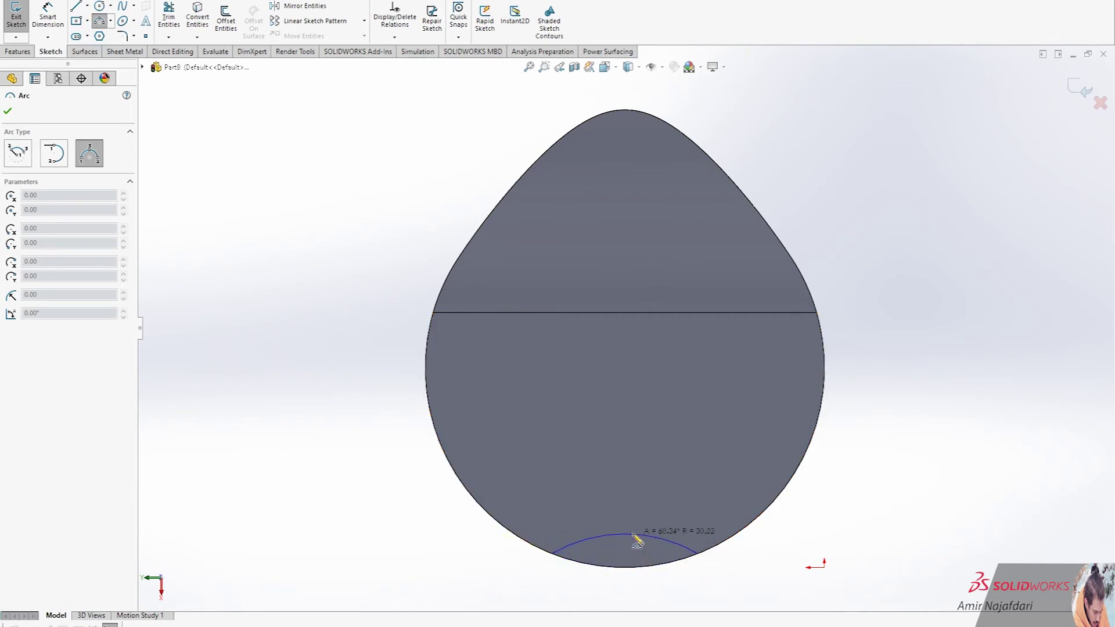
click(636, 542)
right_click(633, 537)
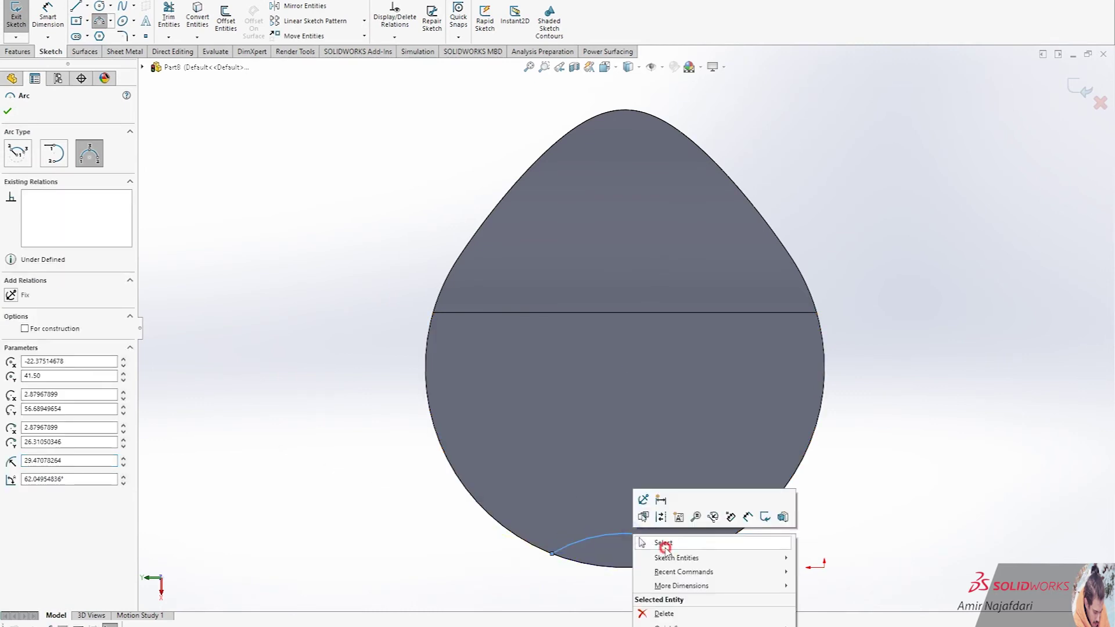
click(663, 542)
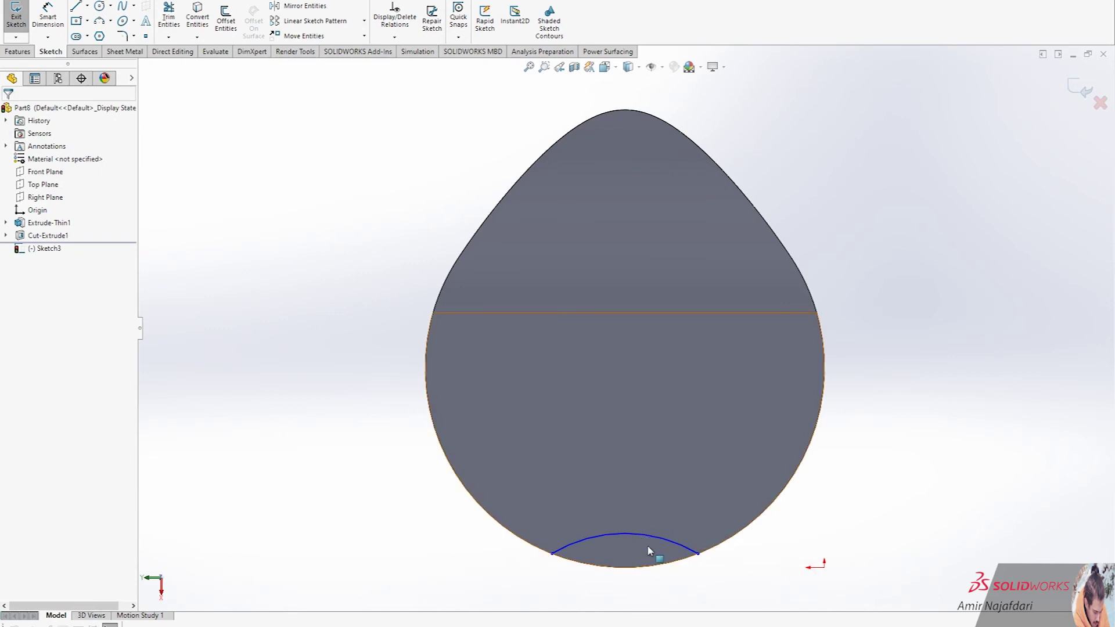
key(z)
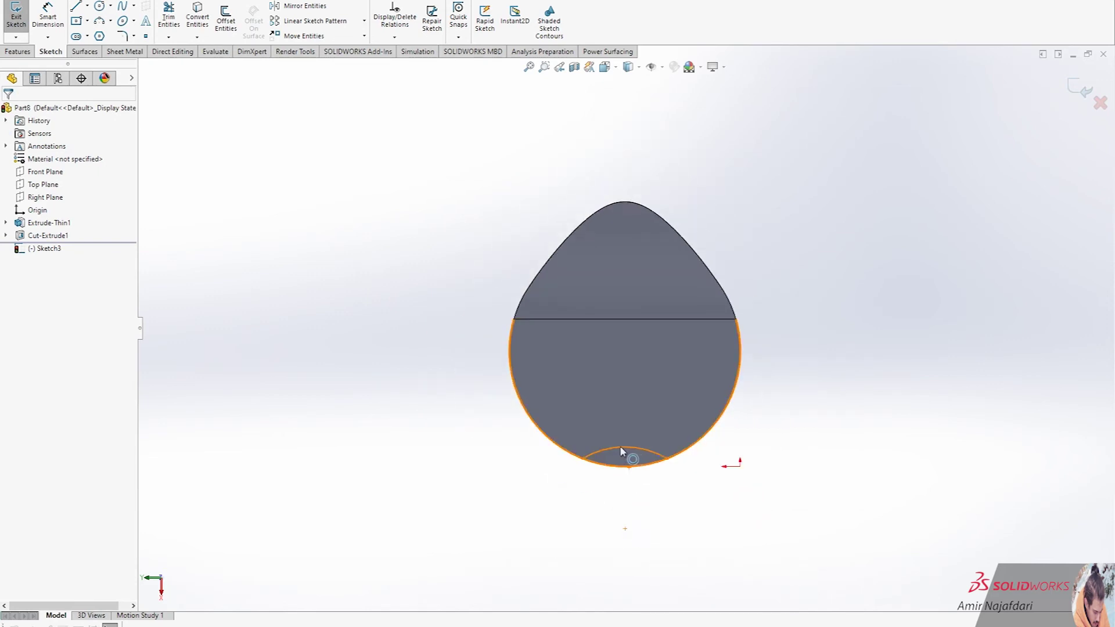
Step: Align the arc's midpoint with the horizontal edge's midpoint
click(625, 450)
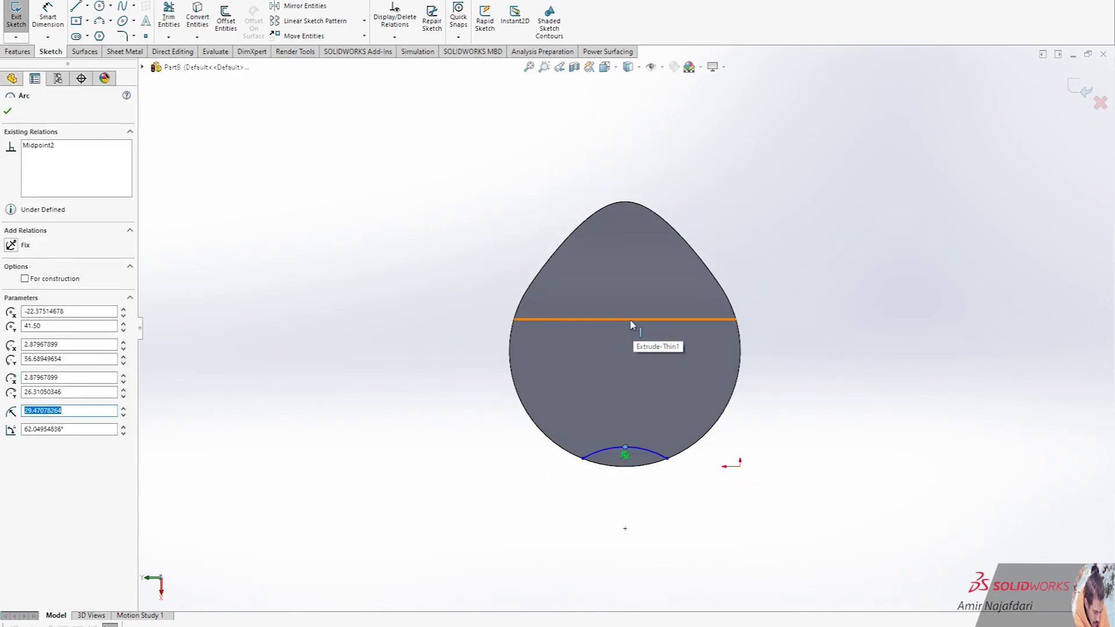
ctrl+click(625, 318)
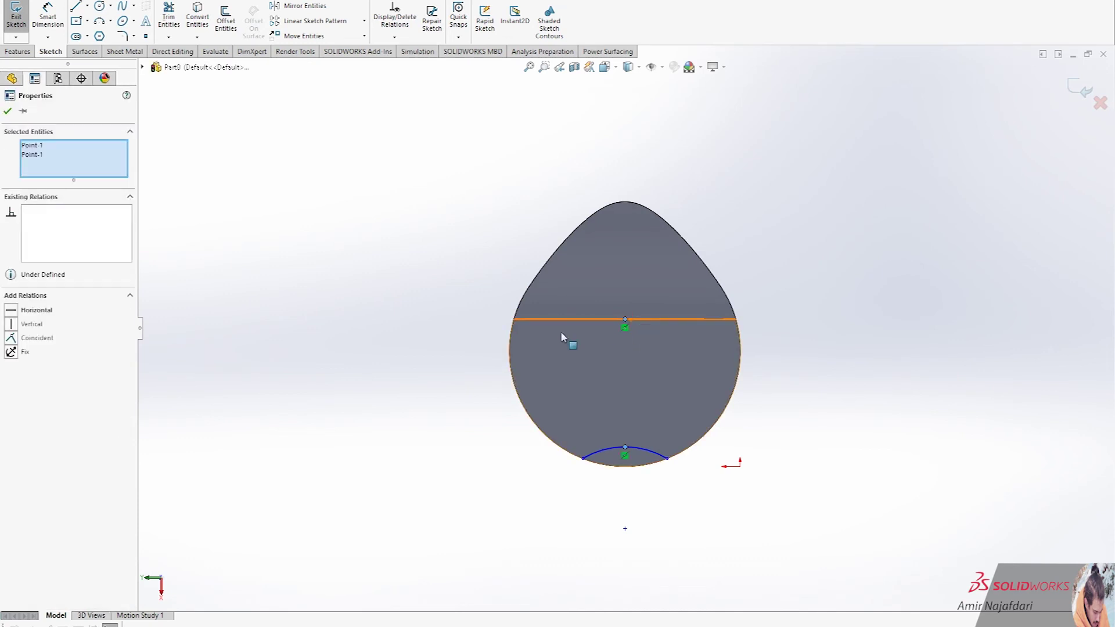
click(36, 311)
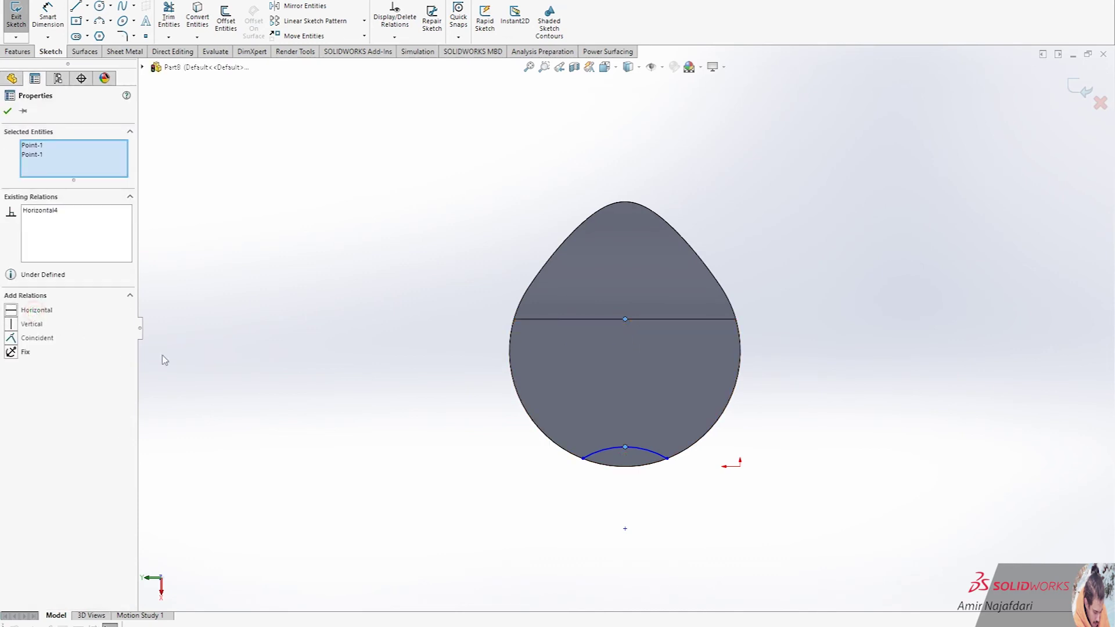
click(299, 423)
Step: Project the lower circular edge into the sketch and trim the overlapping lines
click(193, 26)
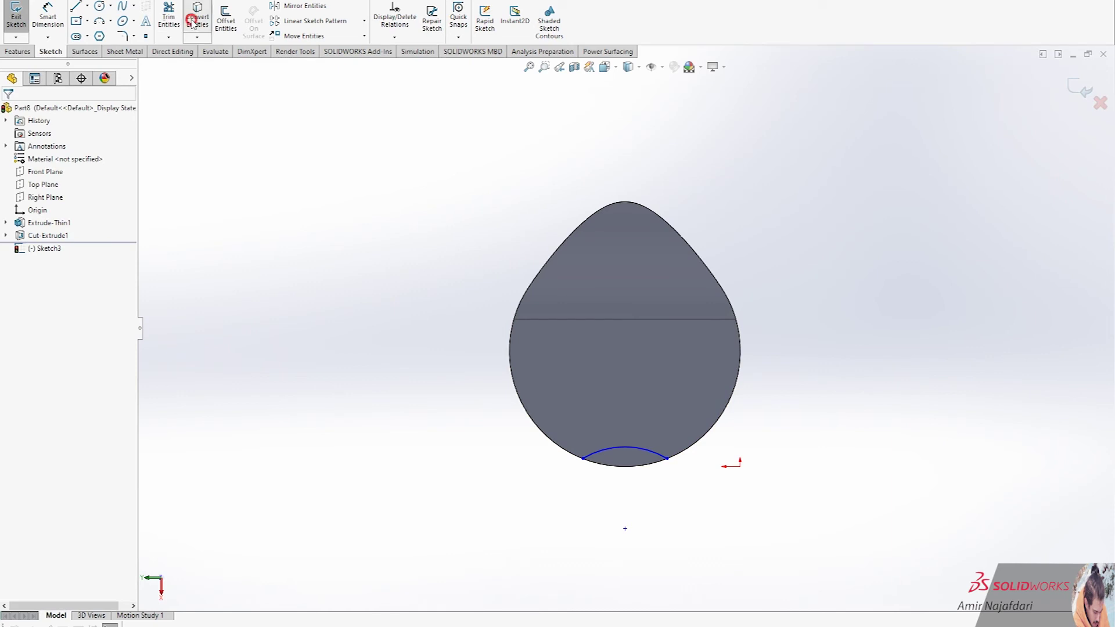
click(635, 469)
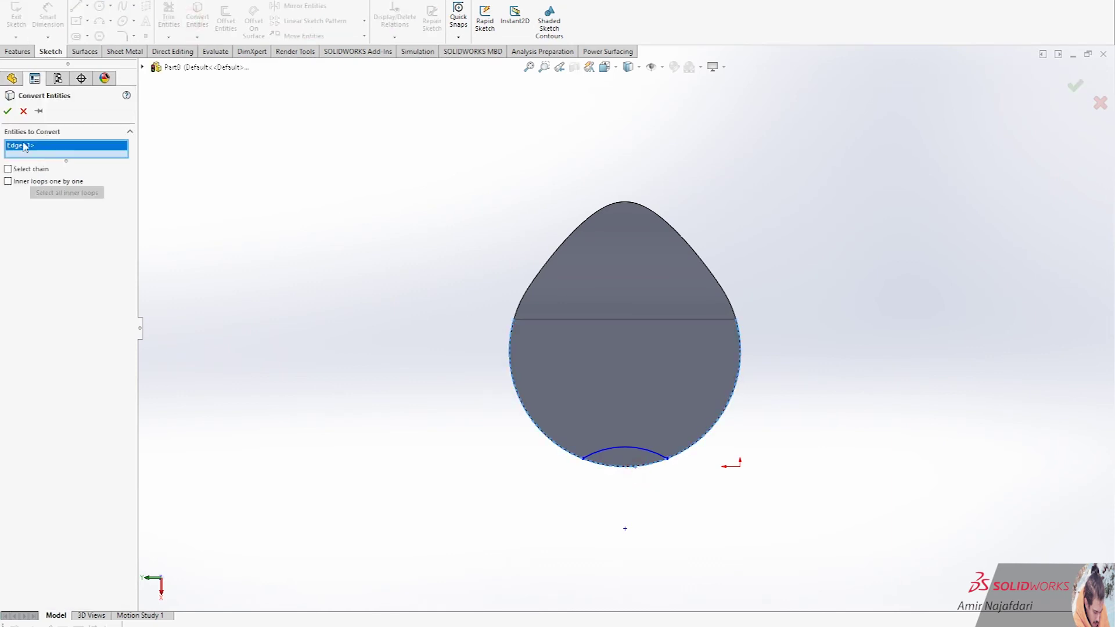
click(10, 110)
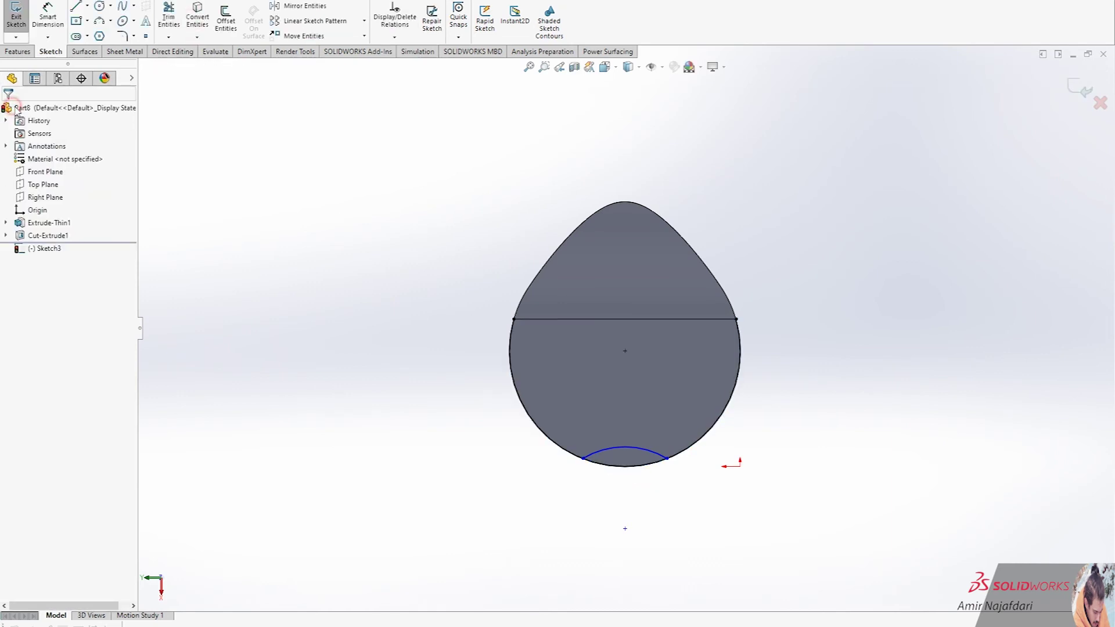
click(168, 19)
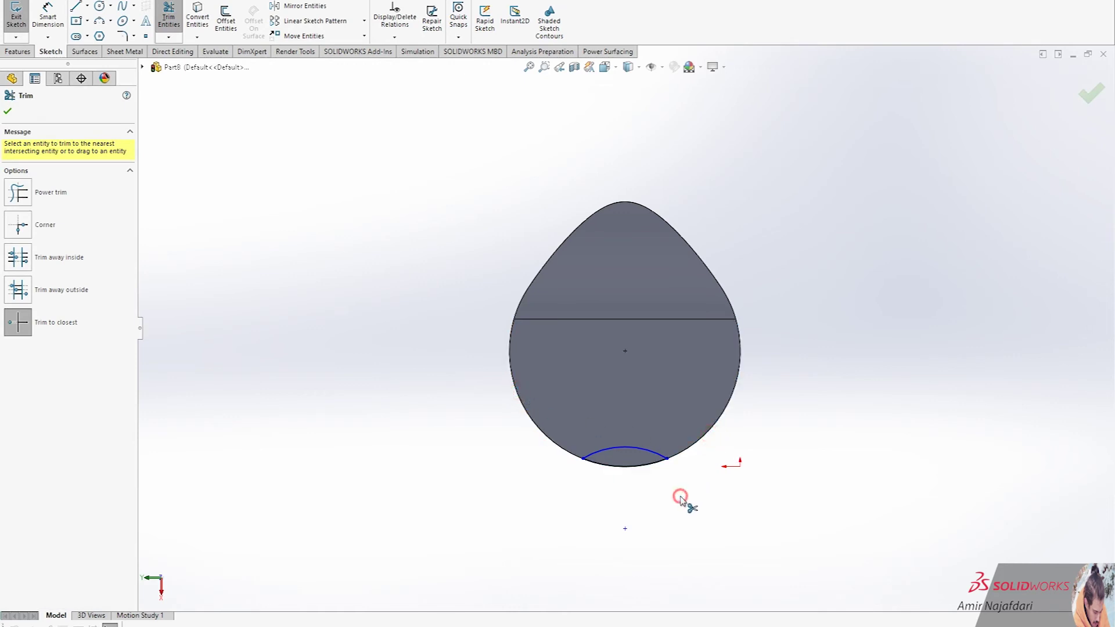
right_click(392, 446)
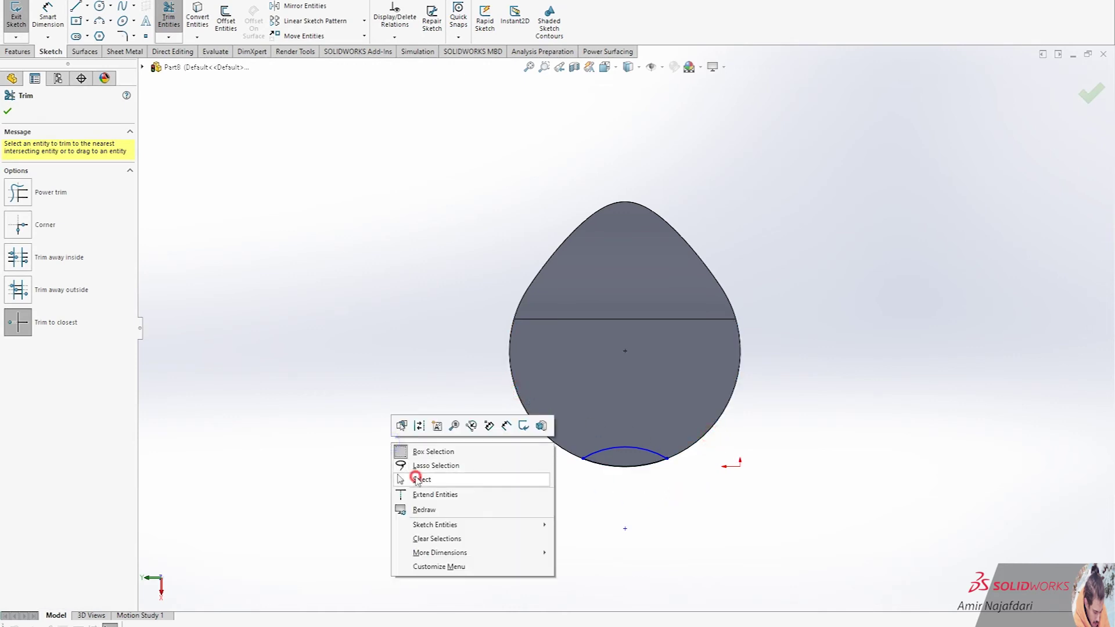
click(412, 478)
click(20, 52)
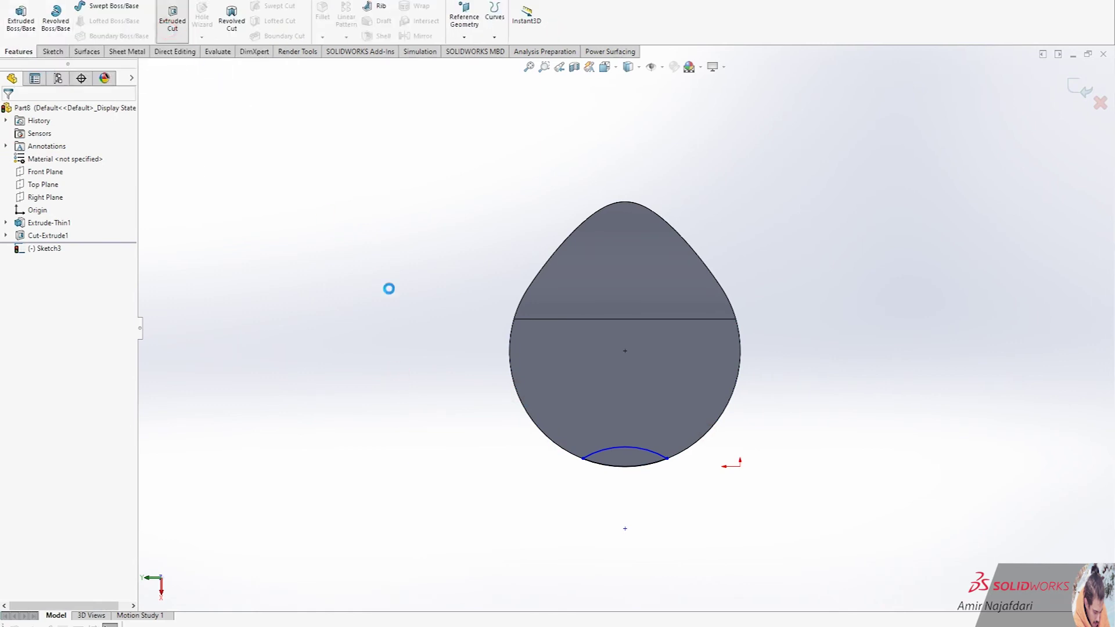
Step: Extrude-cut the small bottom arc region into a curved notch, then view it isometrically
click(627, 471)
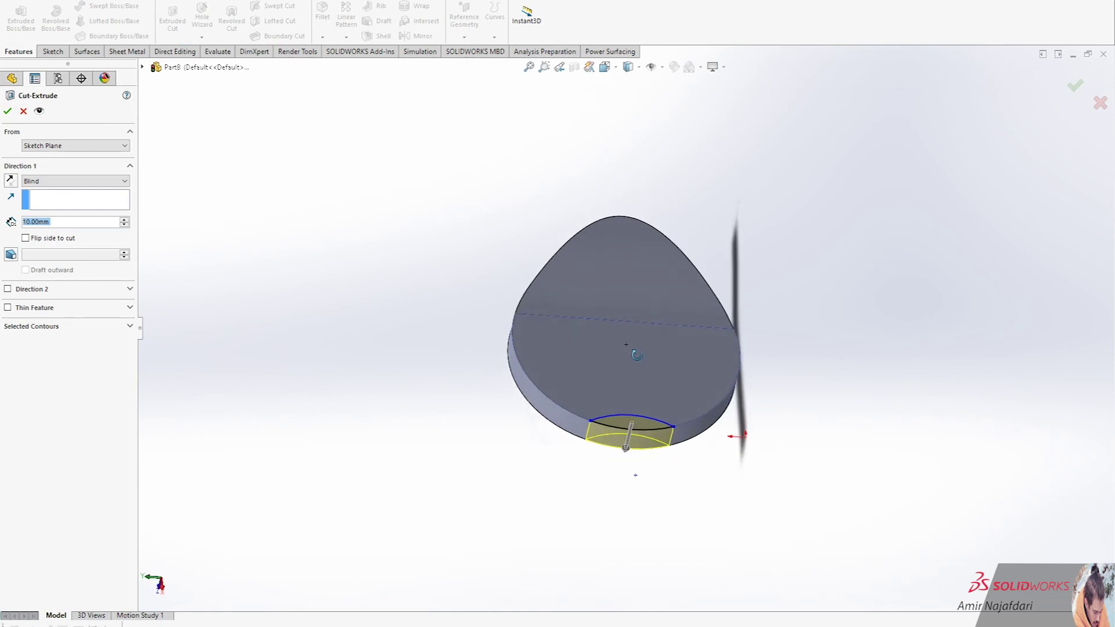
click(7, 109)
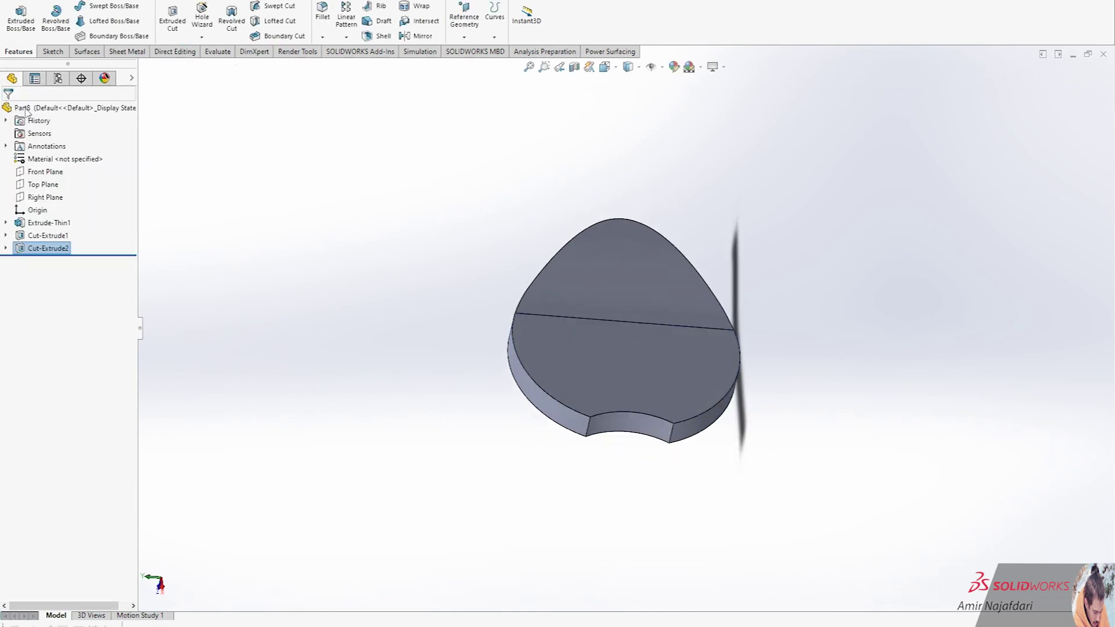
click(319, 372)
mouse_move(418, 383)
middle_down()
mouse_move(643, 356)
mouse_move(627, 314)
mouse_move(678, 326)
middle_up()
key(ctrl+7)
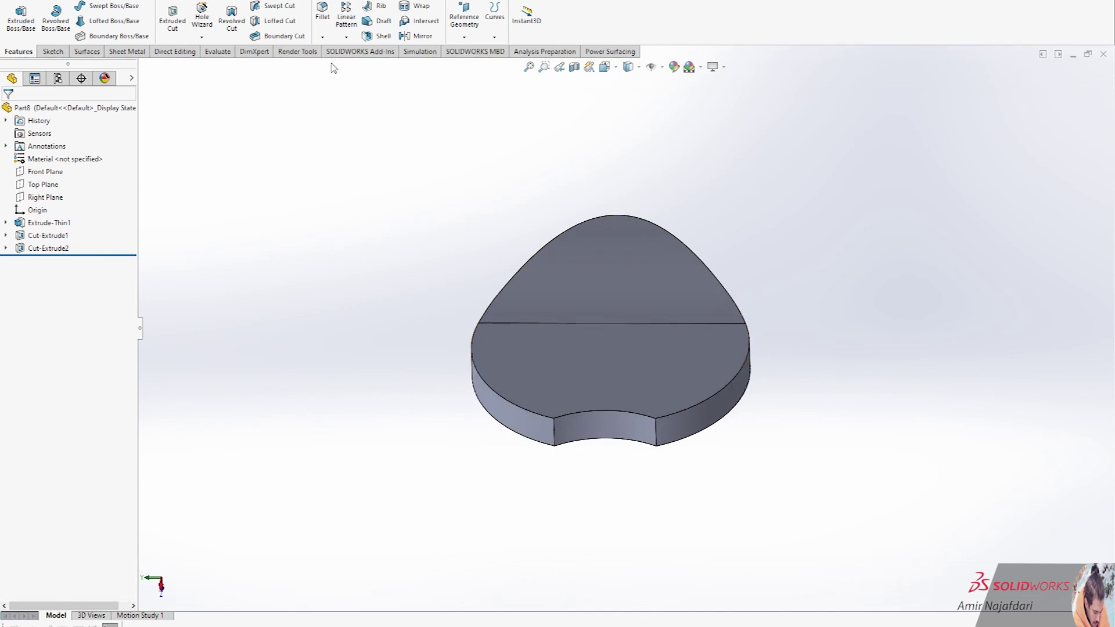
Step: Fillet the notch's two vertical edges with a 5 mm radius
click(321, 21)
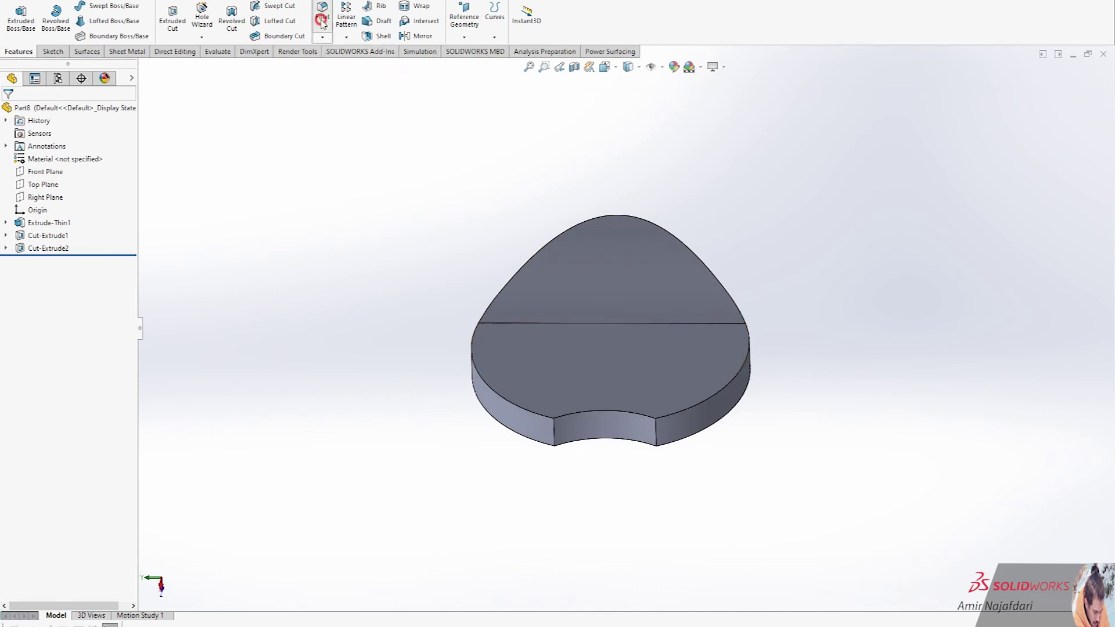
click(556, 436)
click(657, 436)
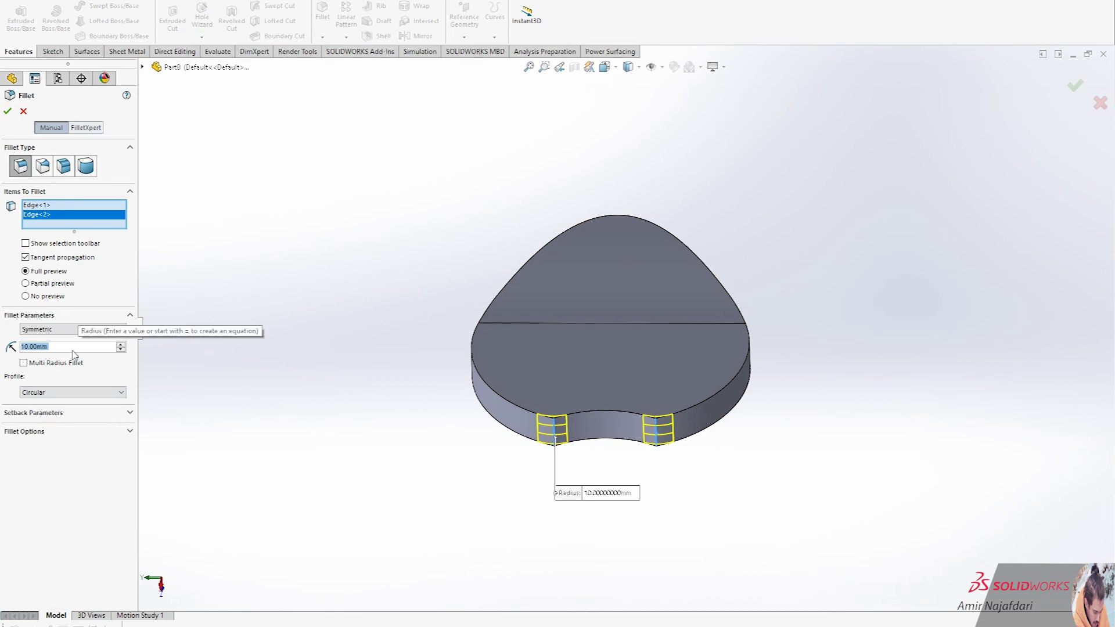
text(5)
key(Return)
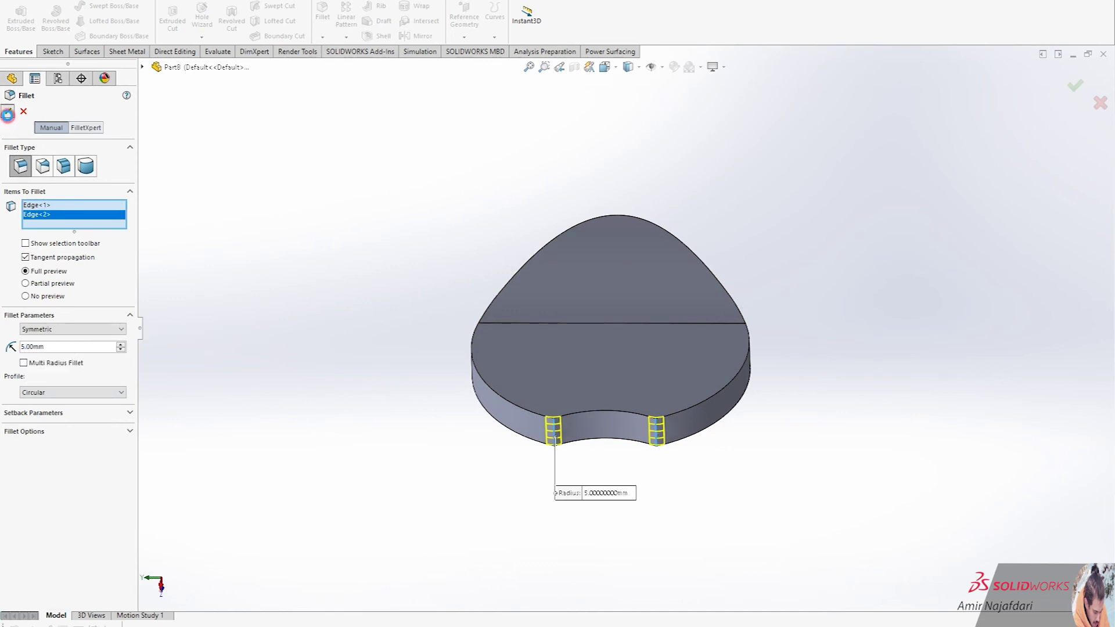
click(9, 114)
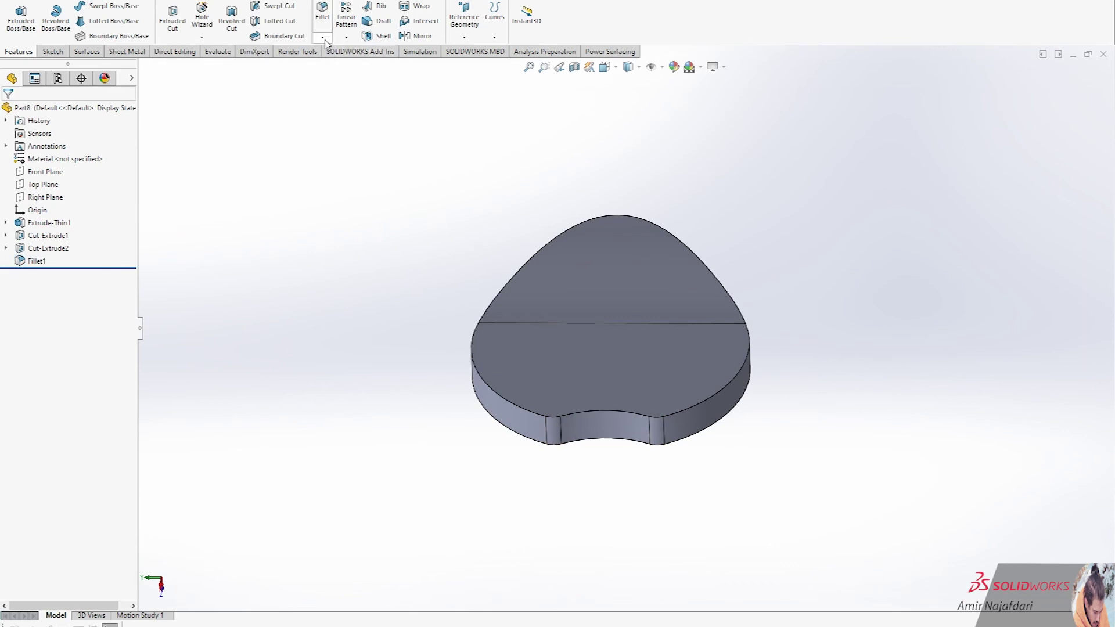
Step: Chamfer the lid's top outer edge by 2 mm at 45°
click(323, 37)
click(336, 68)
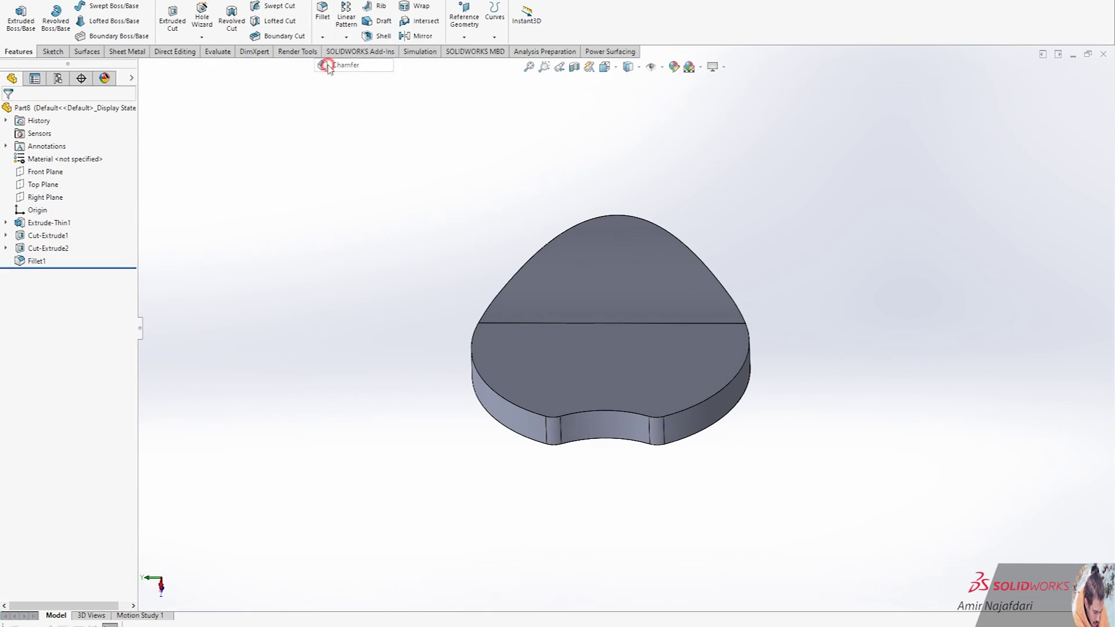
click(693, 409)
middle_drag(599, 462, 564, 472)
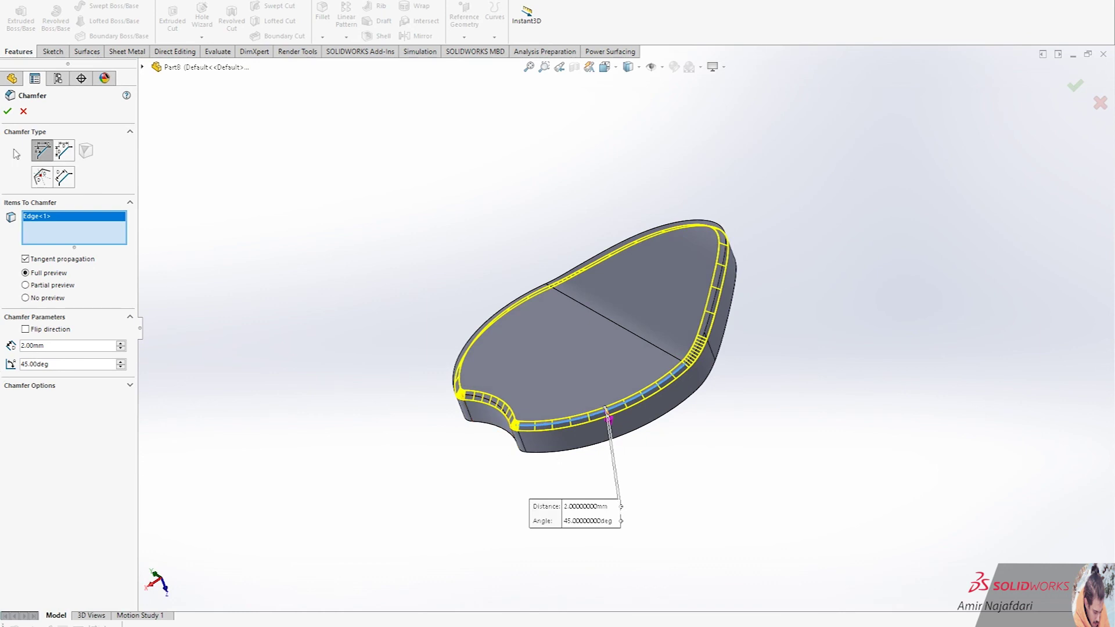
key(Return)
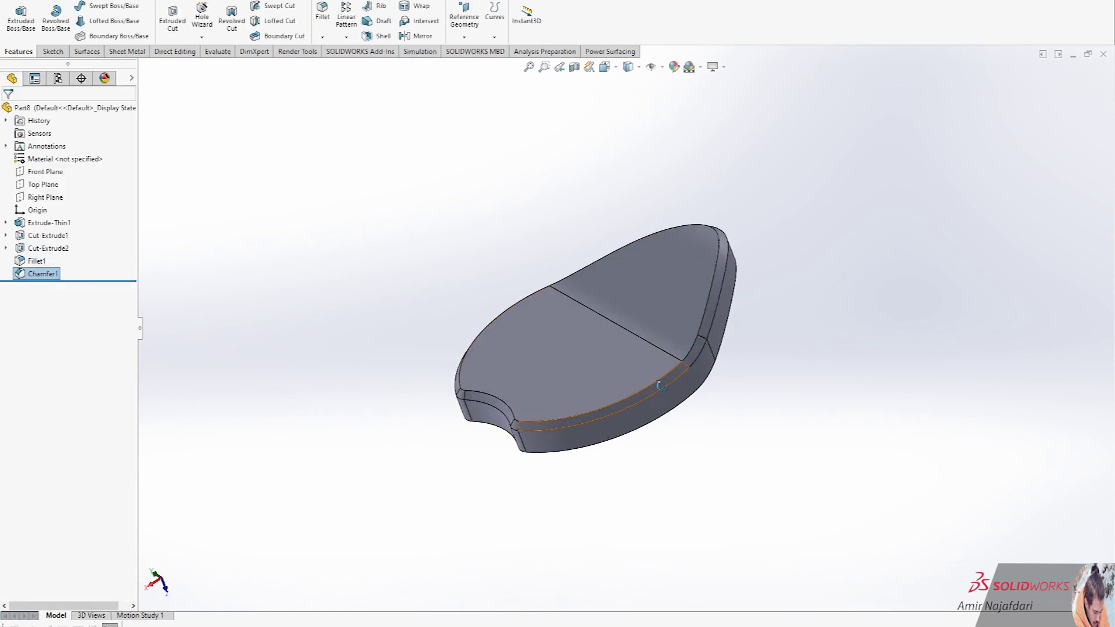
middle_drag(659, 392, 715, 450)
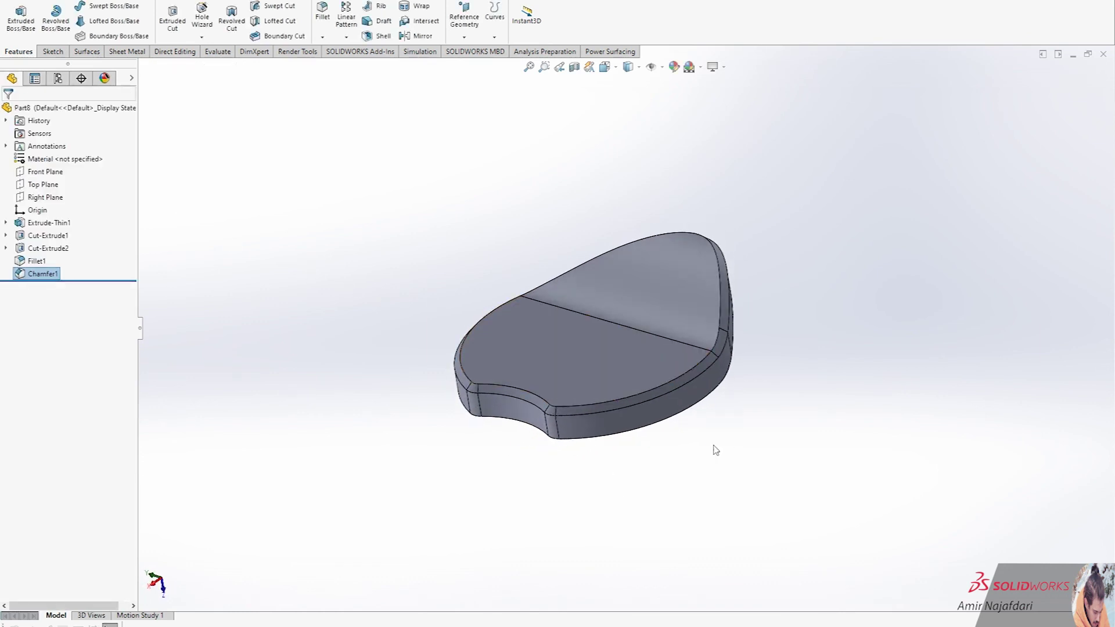
Step: Create Shell1 with three faces removed, changing wall thickness from 2 mm to 3 mm
click(381, 37)
middle_drag(722, 386, 688, 221)
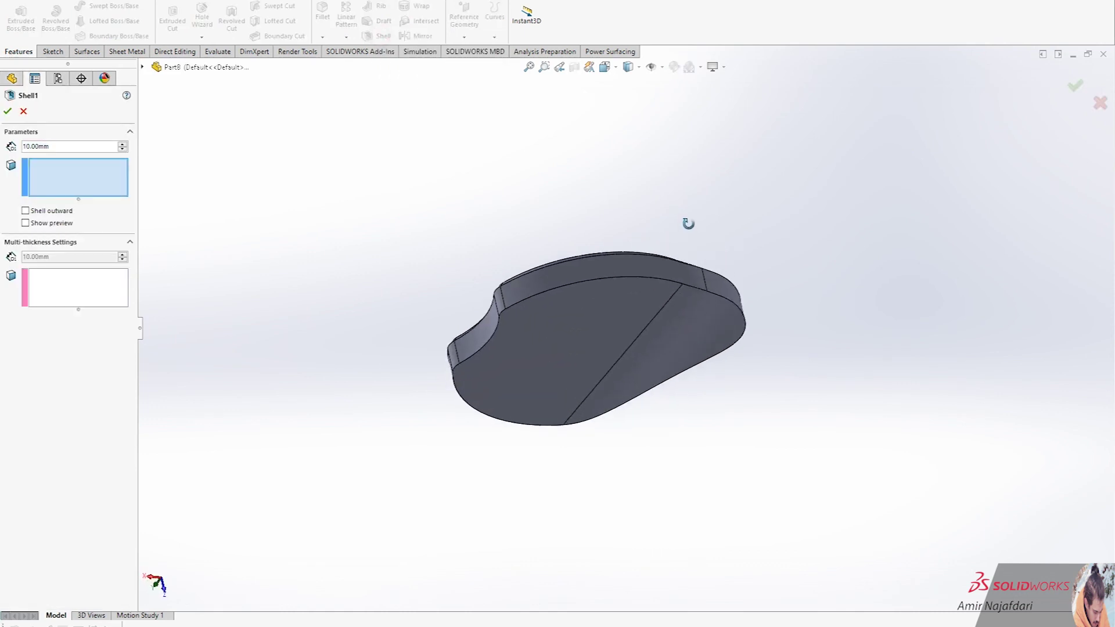
click(633, 315)
middle_drag(677, 340, 644, 373)
click(644, 362)
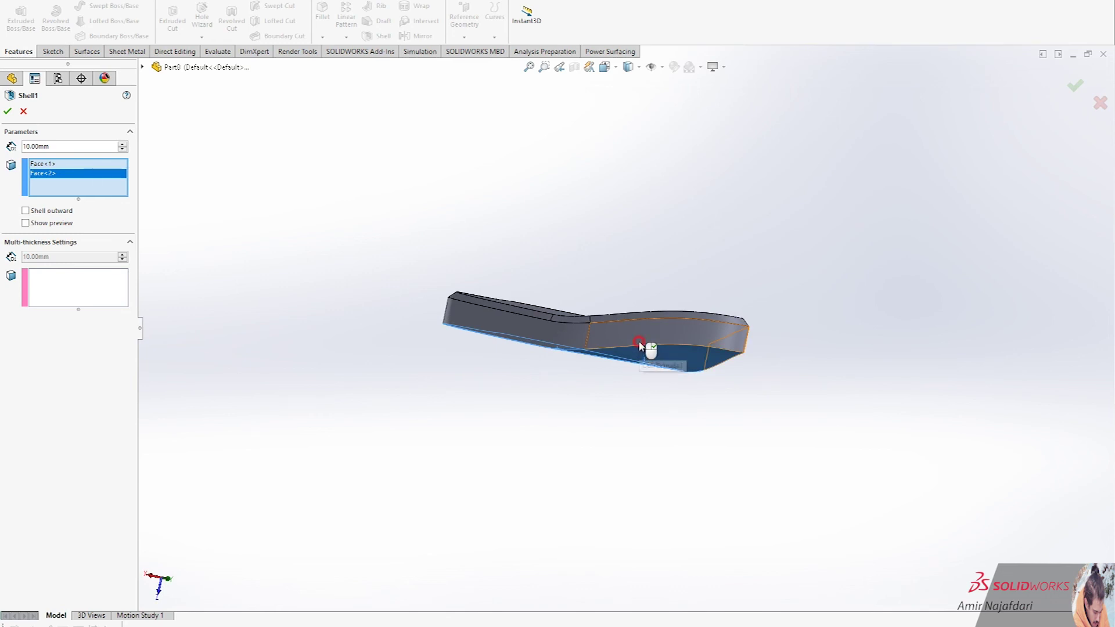
click(641, 347)
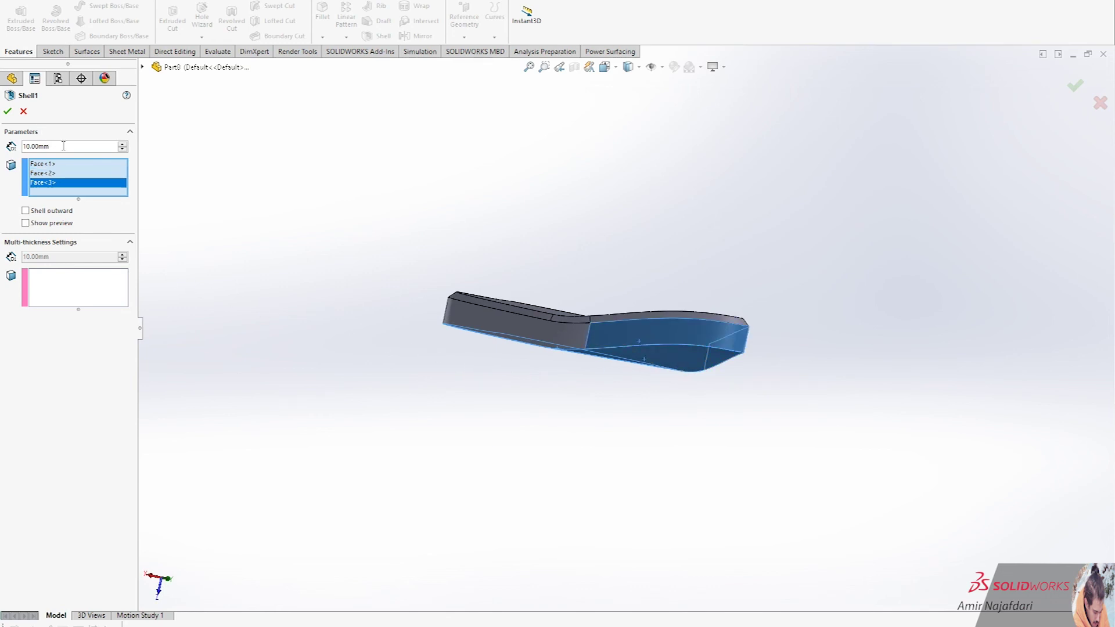
drag(63, 147, 16, 140)
text(2)
key(Return)
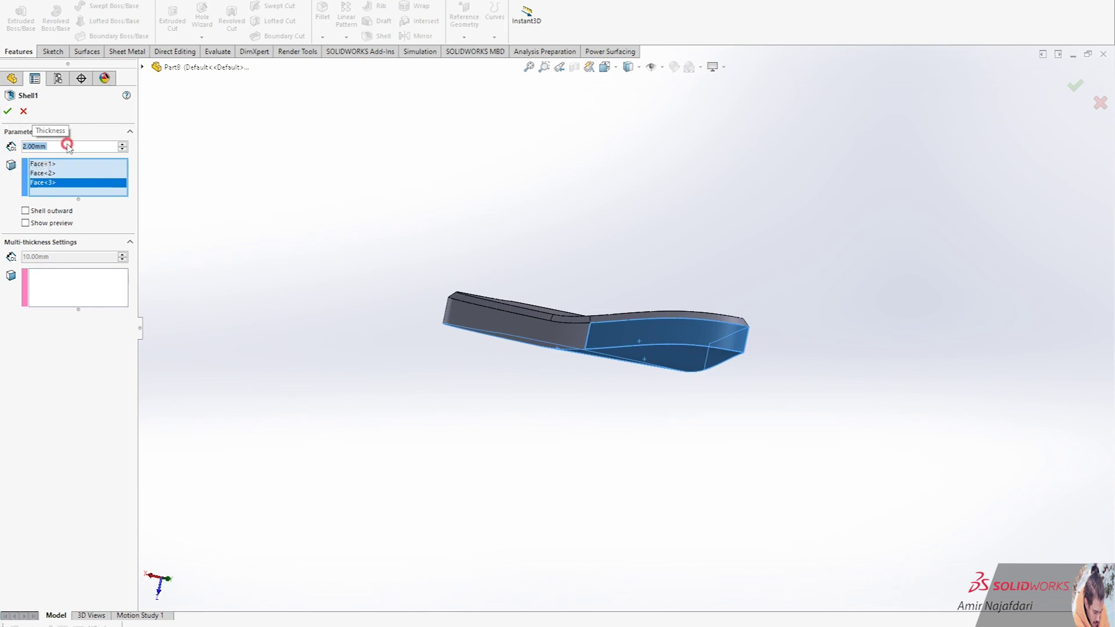
drag(42, 146, 11, 148)
text(3)
key(Return)
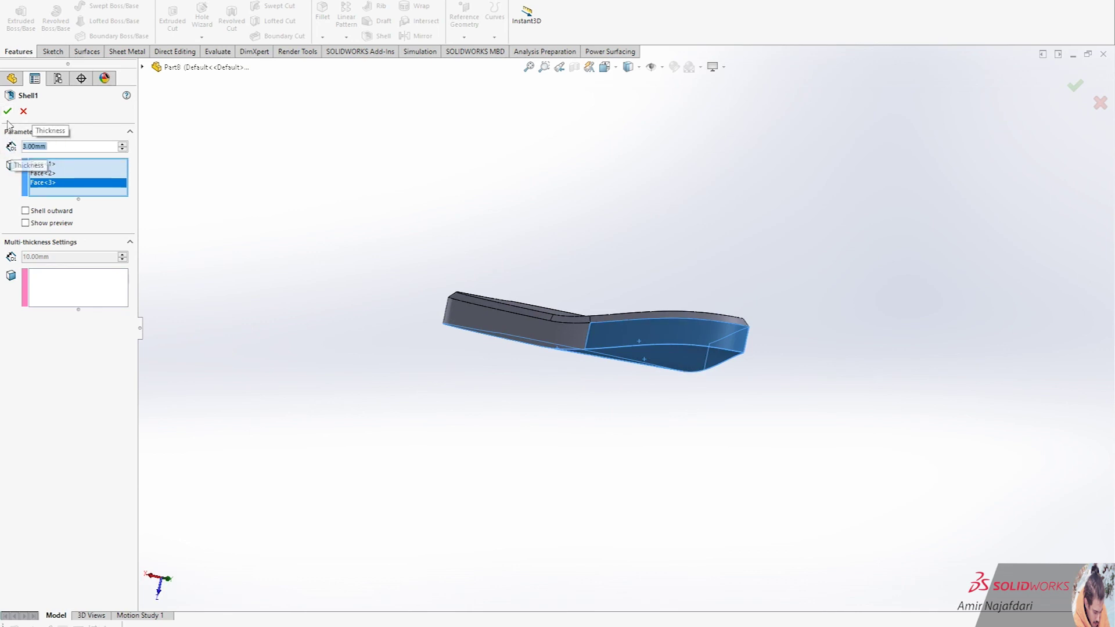
click(7, 112)
mouse_move(614, 335)
middle_down()
mouse_move(834, 434)
mouse_move(703, 416)
middle_up()
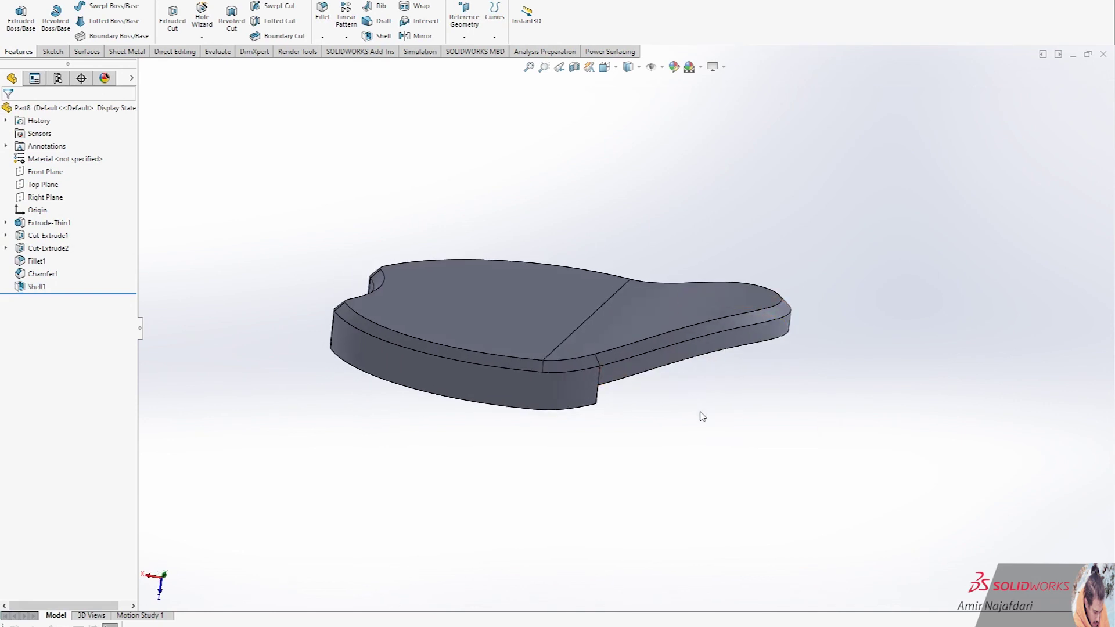
Step: Add Fillet2 with a 1 mm radius to the shelled lid's inner edge
click(323, 10)
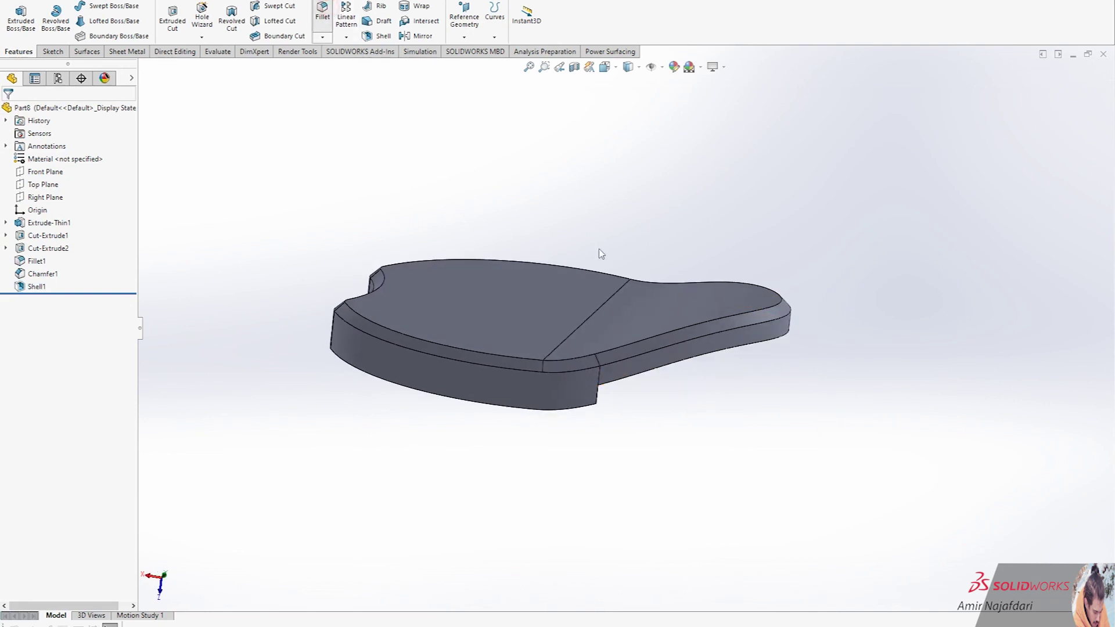
scroll(630, 386, down, 5)
mouse_move(597, 245)
middle_down()
mouse_move(548, 311)
mouse_move(627, 368)
middle_up()
click(626, 367)
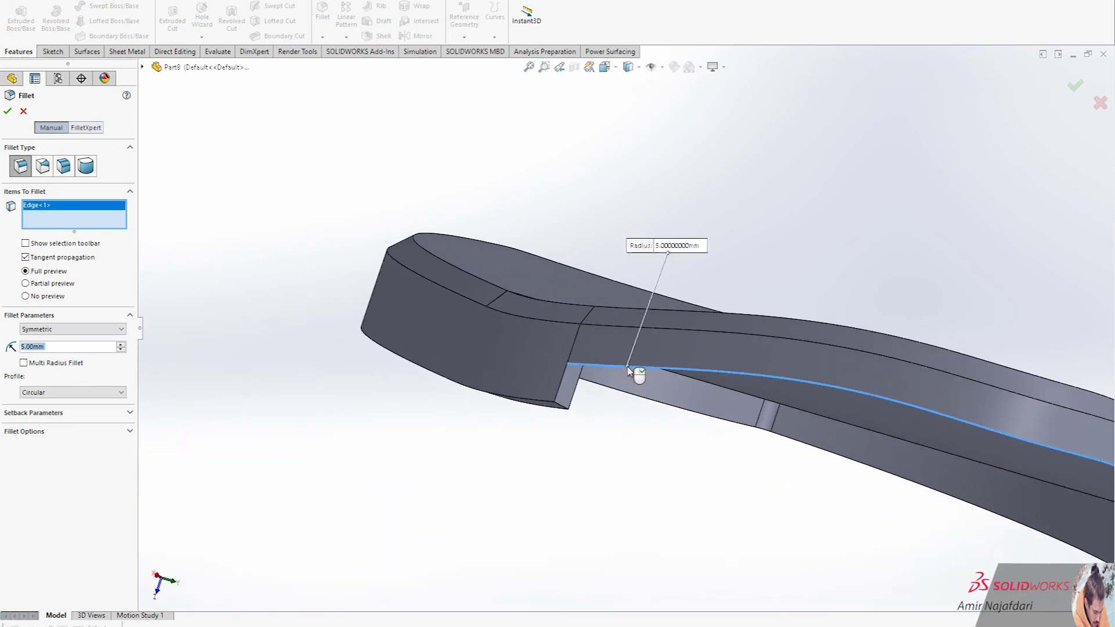
text(1)
key(Return)
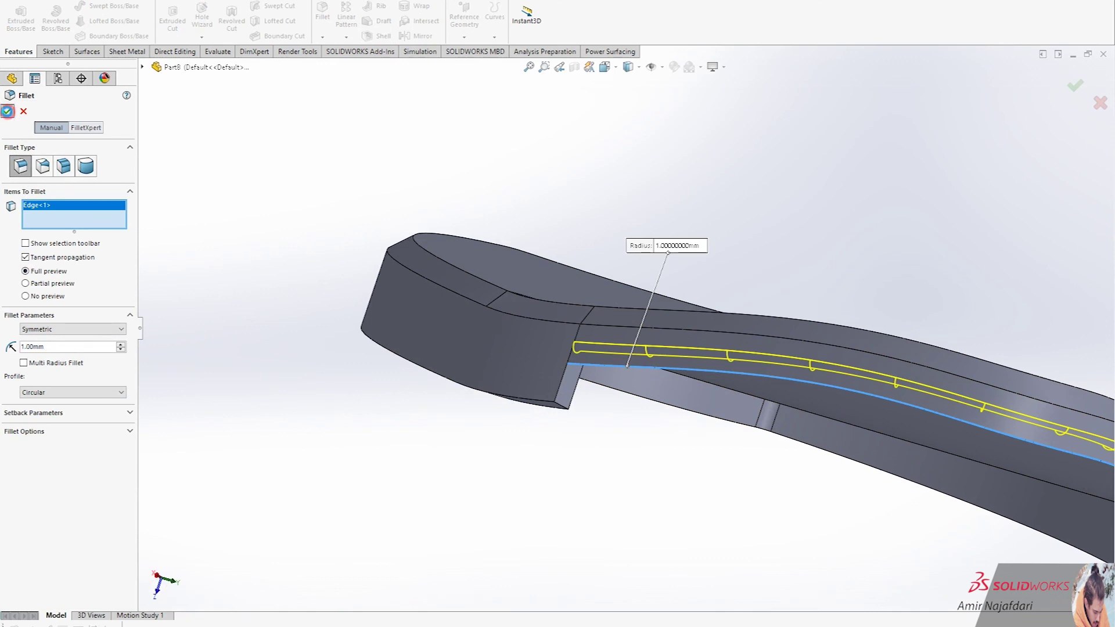
right_click(590, 279)
middle_drag(614, 309, 573, 169)
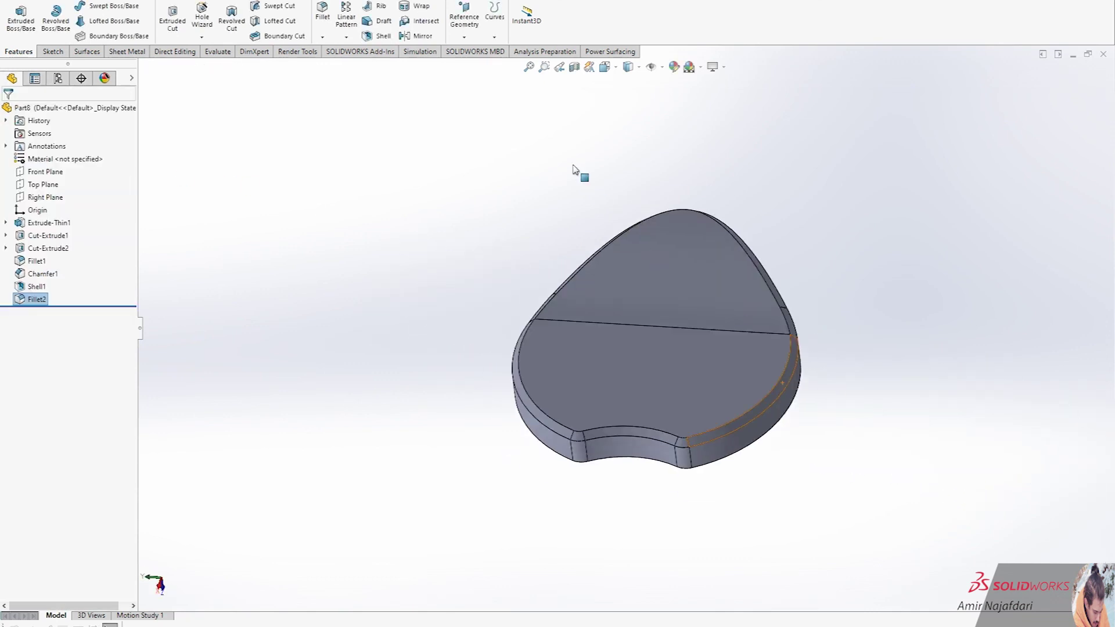
Step: Apply a green appearance to the whole lid body and set Shaded display style
right_click(678, 374)
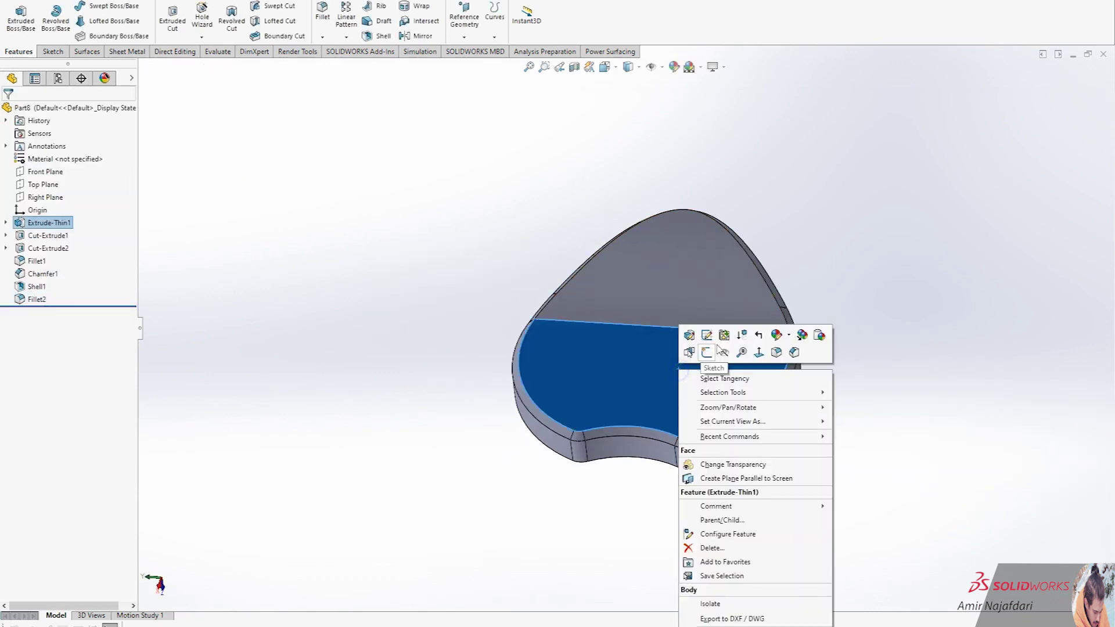
click(790, 337)
click(793, 387)
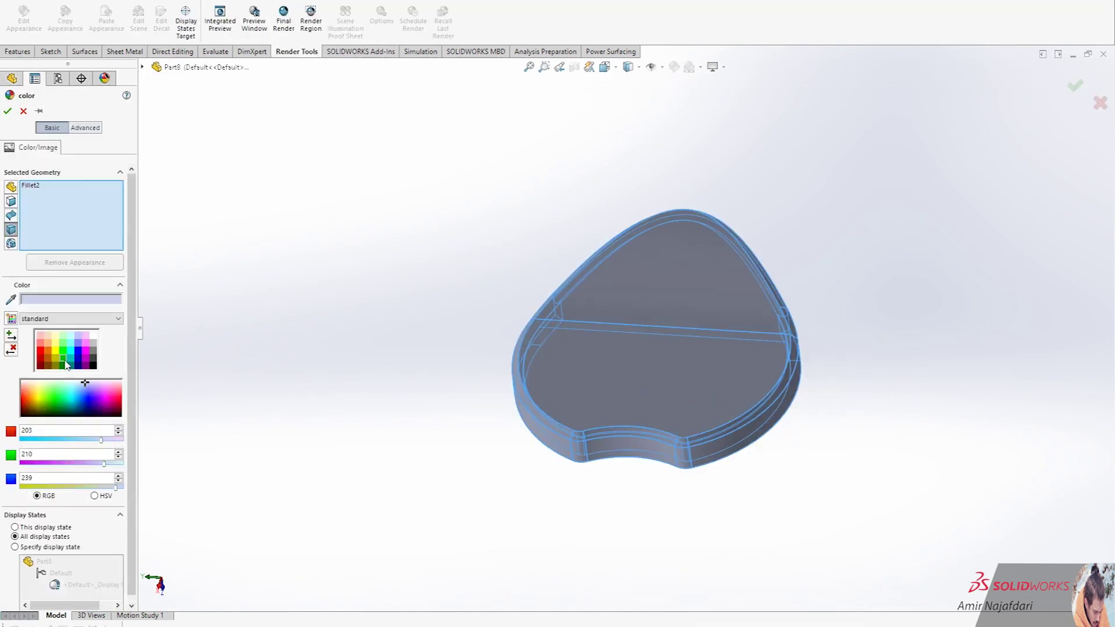
click(62, 358)
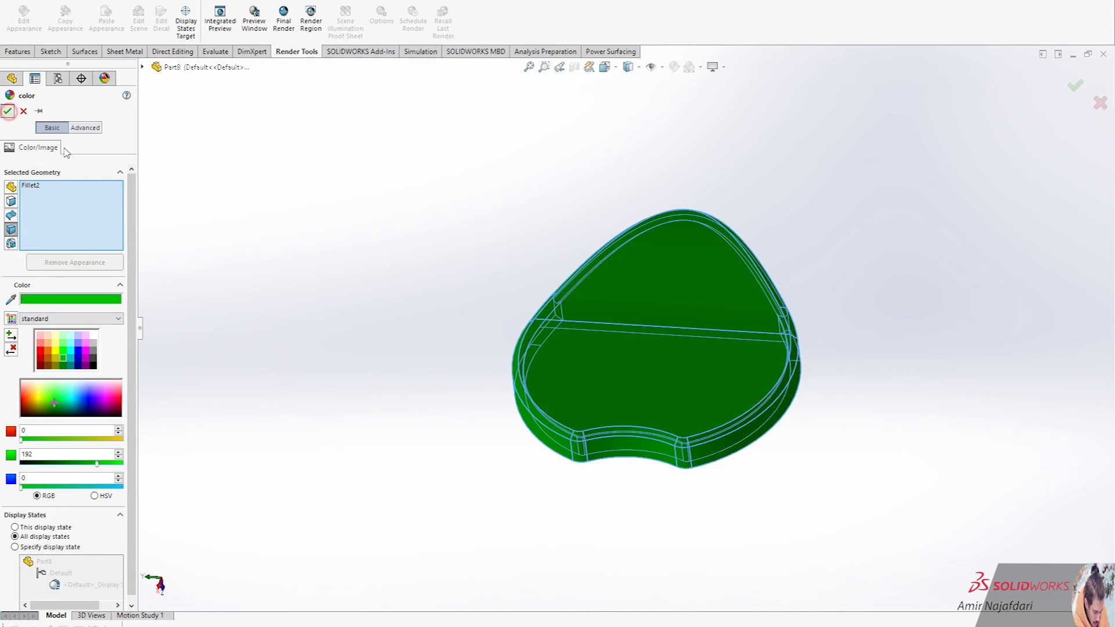
key(Return)
click(630, 67)
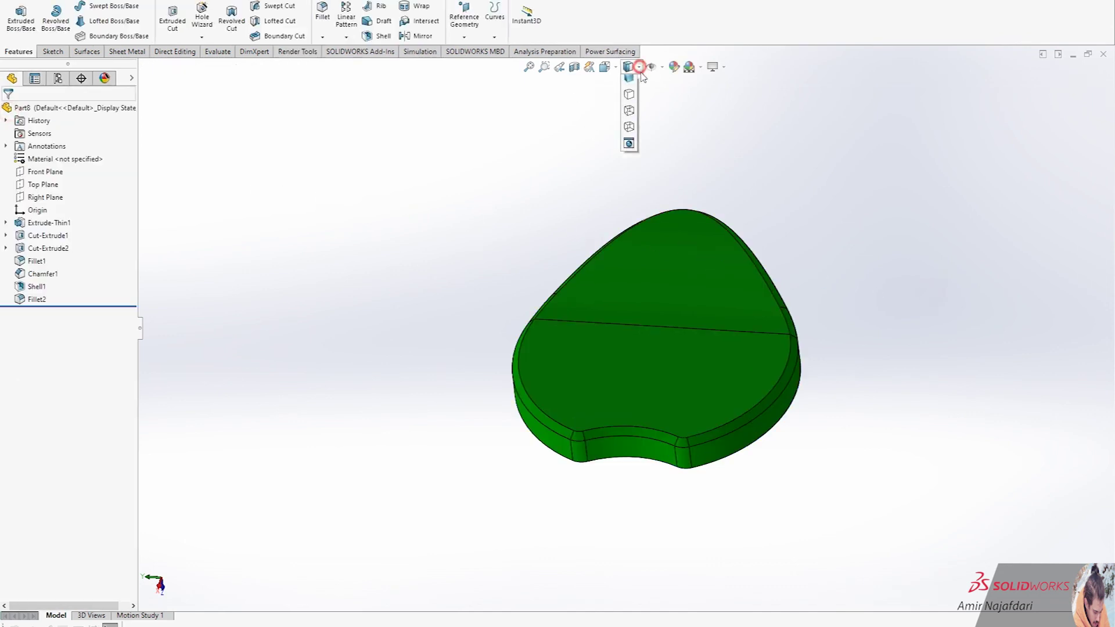